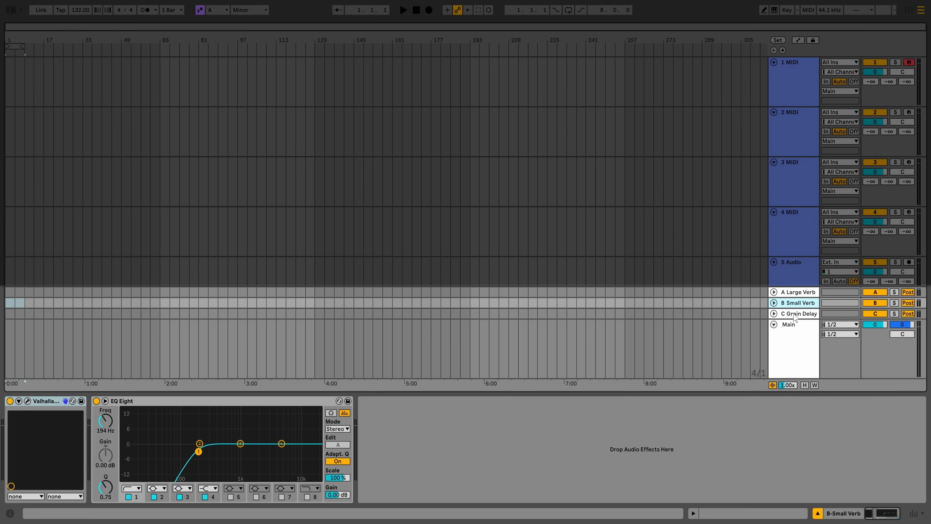
Open the Arp Pad MIDI chord clip and play it through the Meld synth
{"action": "key", "text": "ctrl+a"}
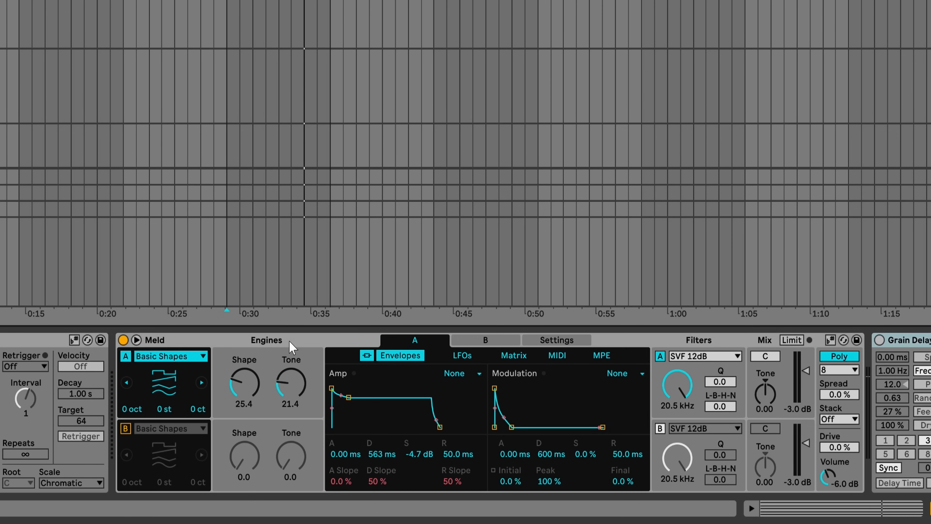
{"action": "left_click", "coordinate": [323, 401]}
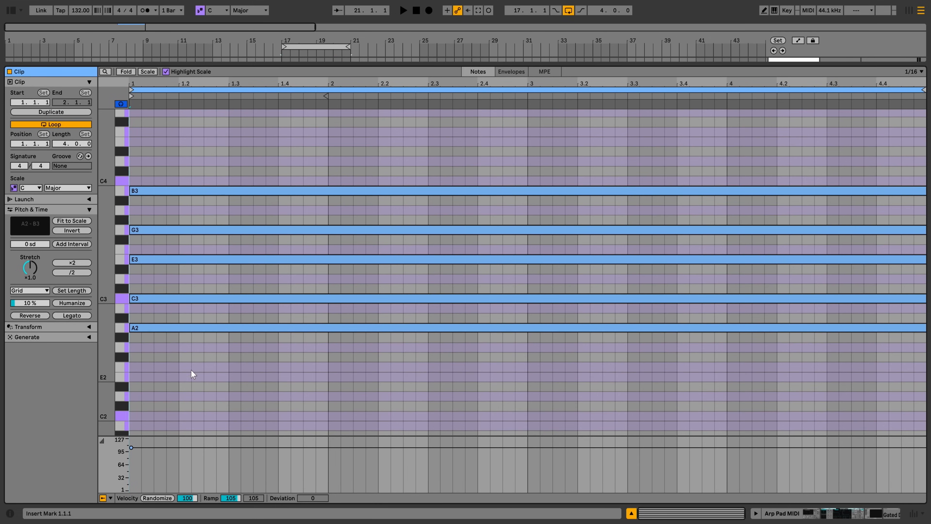
{"action": "key", "text": "space"}
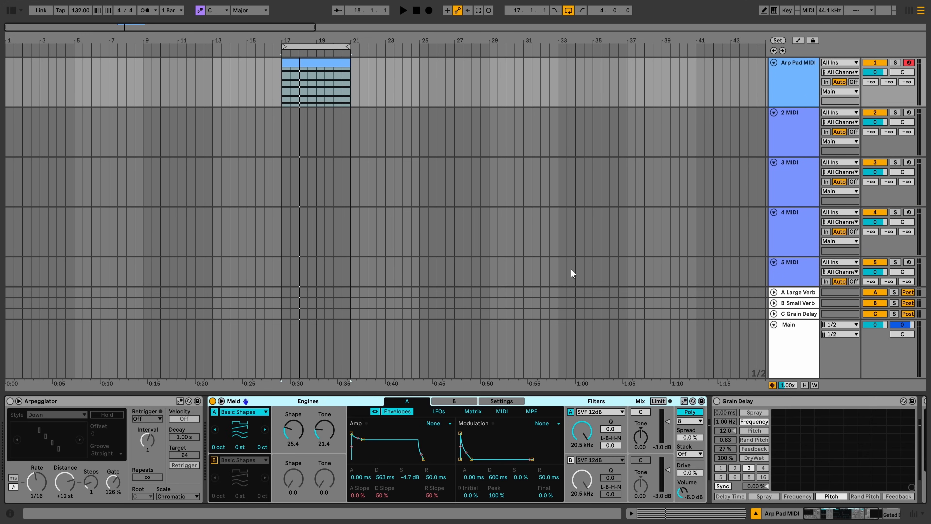
Enable the Arpeggiator before Meld, play the clip and raise the arpeggiator's gate to 127%
{"action": "left_click", "coordinate": [9, 401]}
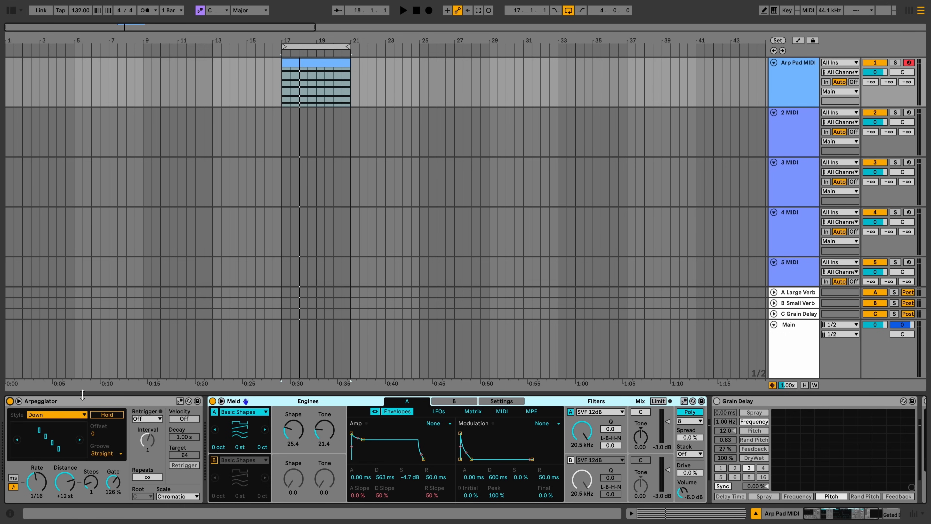
{"action": "key", "text": "space"}
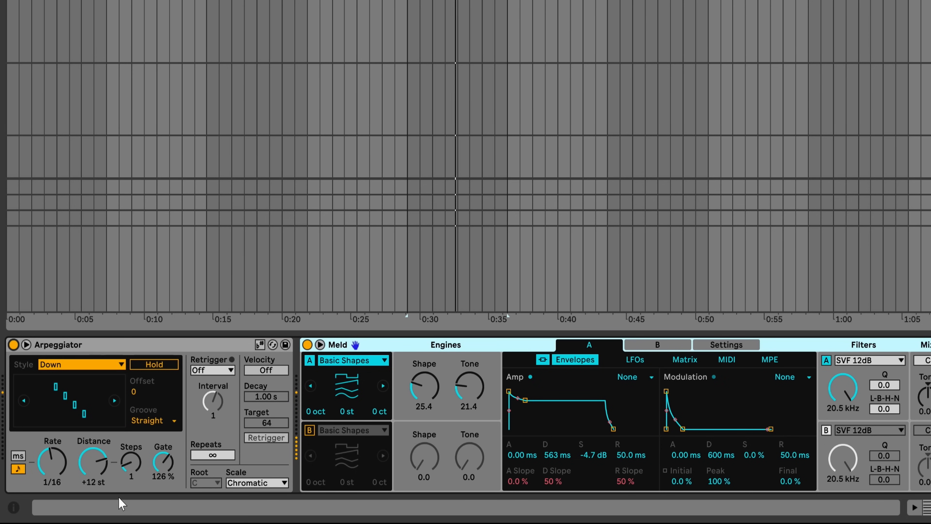
{"action": "left_click_drag", "start_coordinate": [136, 464], "coordinate": [137, 456]}
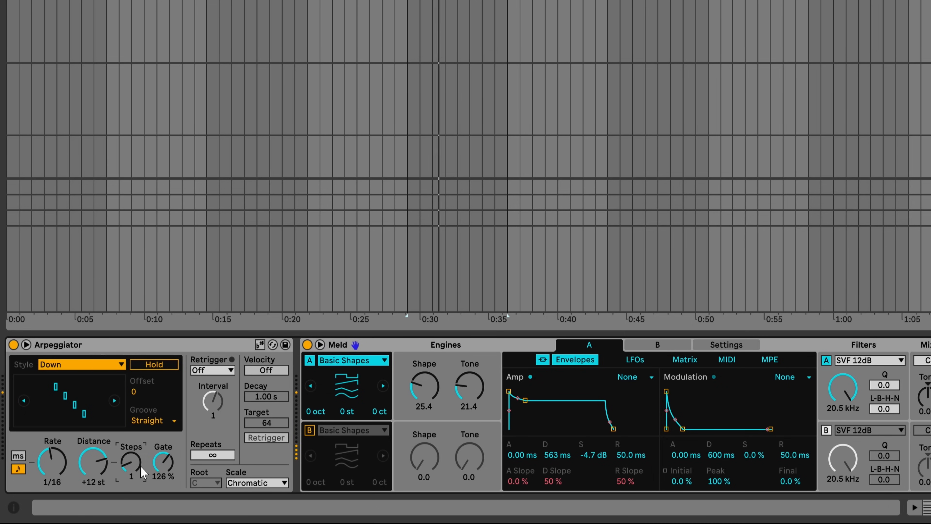
{"action": "mouse_move", "coordinate": [162, 461]}
{"action": "left_mouse_down"}
{"action": "mouse_move", "coordinate": [162, 470]}
{"action": "mouse_move", "coordinate": [163, 444]}
{"action": "left_mouse_up"}
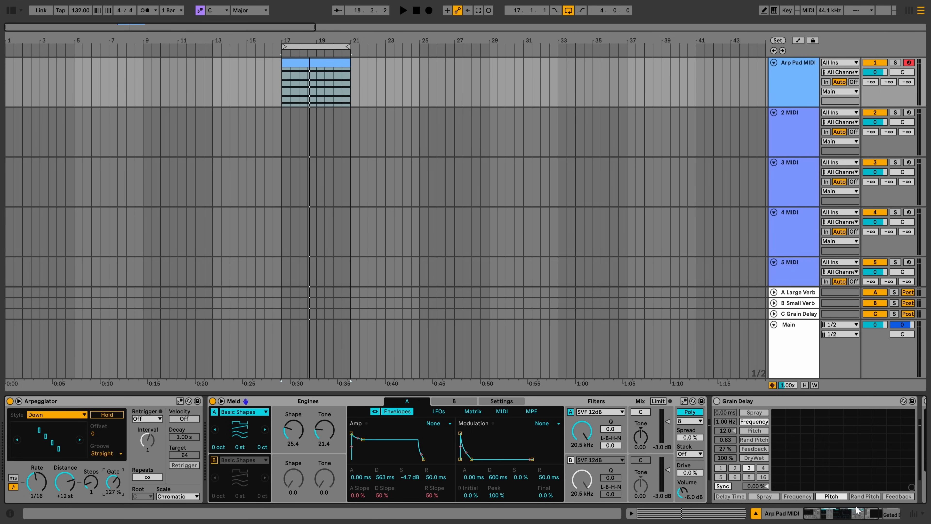
Enable Grain Delay and Gated Delay on the pad, trying a frequency sweep on Grain Delay and returning it to 1.00 Hz
{"action": "left_click", "coordinate": [866, 518]}
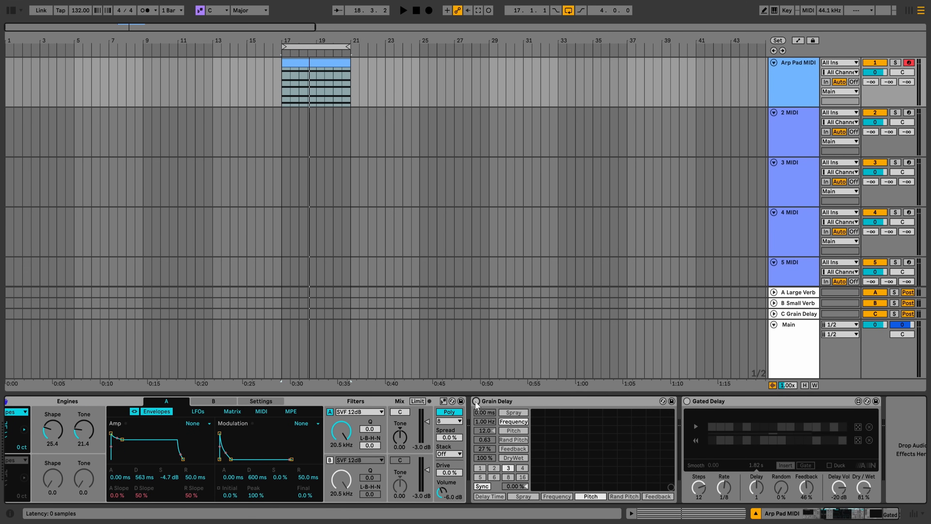
{"action": "left_click", "coordinate": [476, 401]}
{"action": "key", "text": "space"}
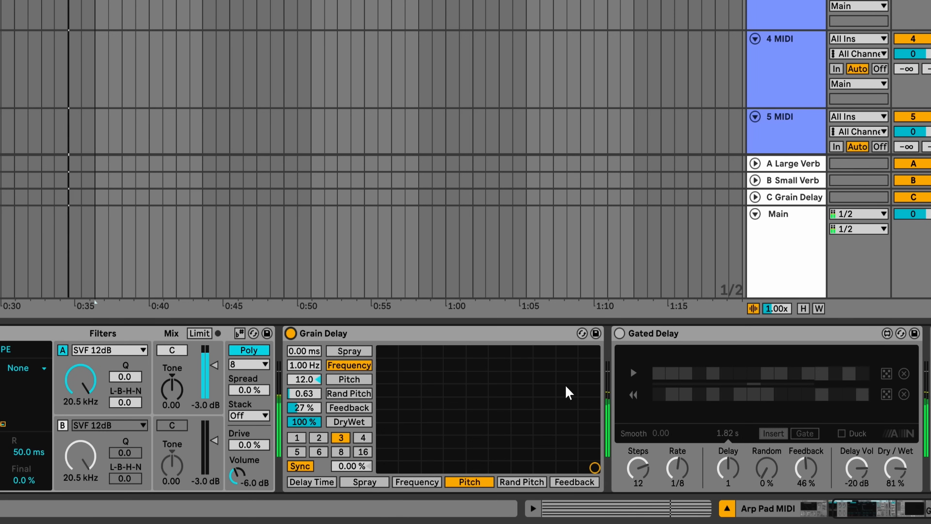
{"action": "left_click_drag", "start_coordinate": [514, 385], "coordinate": [513, 373]}
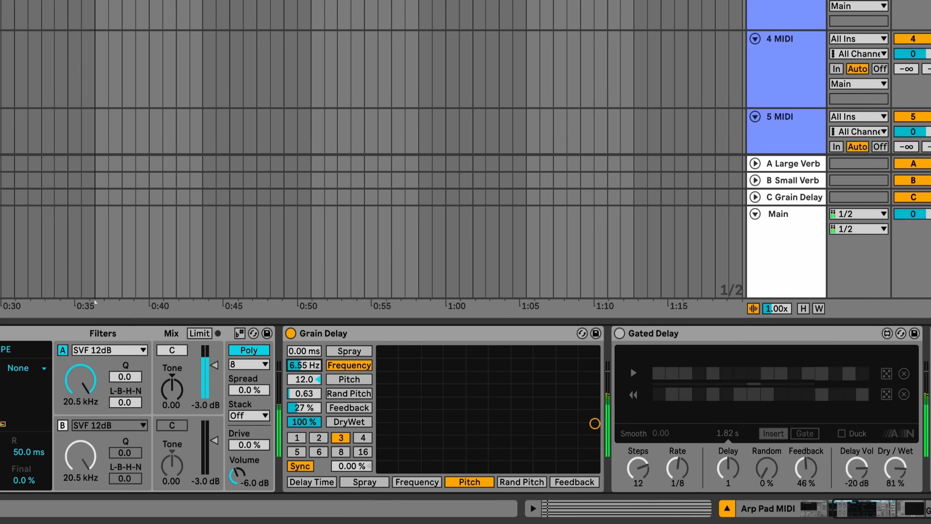
{"action": "left_click_drag", "start_coordinate": [594, 406], "coordinate": [594, 468]}
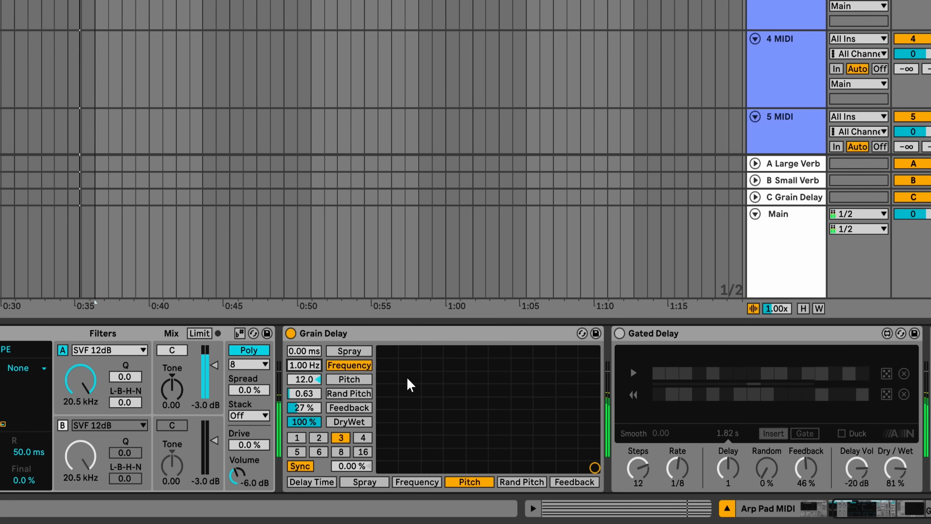
{"action": "left_click", "coordinate": [619, 334]}
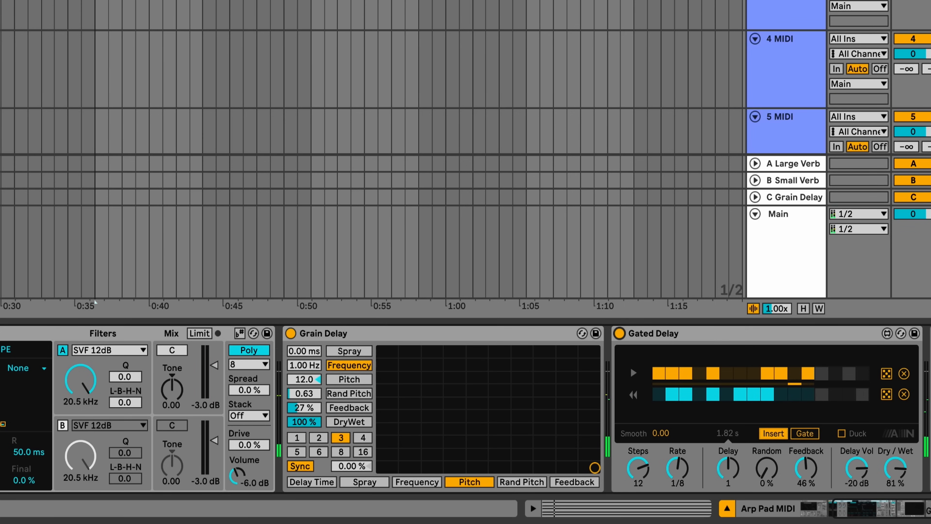
Insert an audio track below Arp Pad MIDI, set its input to Resampling and arm it for recording
{"action": "right_click", "coordinate": [795, 89]}
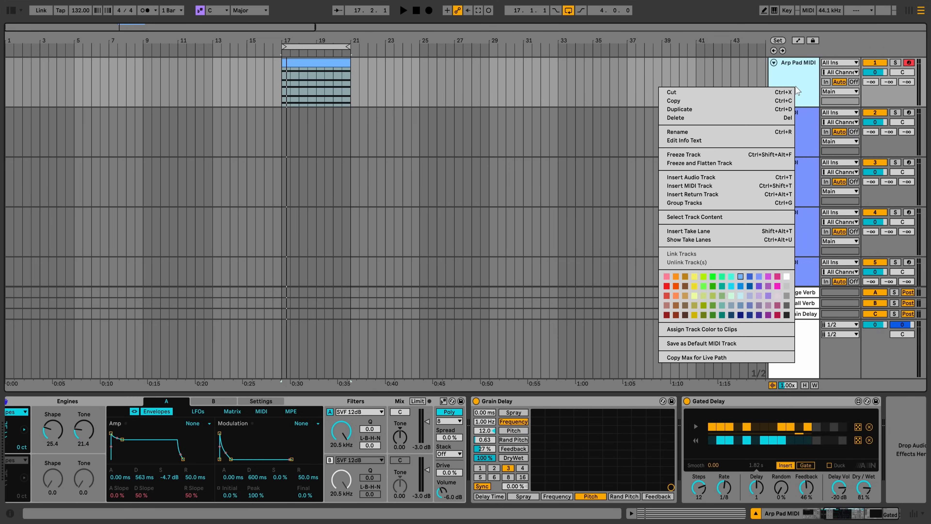
{"action": "left_click", "coordinate": [737, 177]}
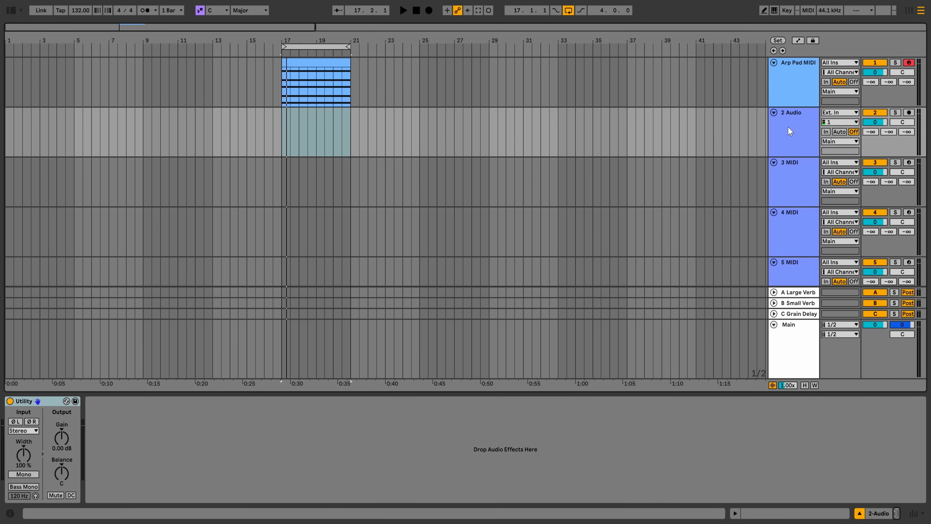
{"action": "left_click", "coordinate": [841, 113]}
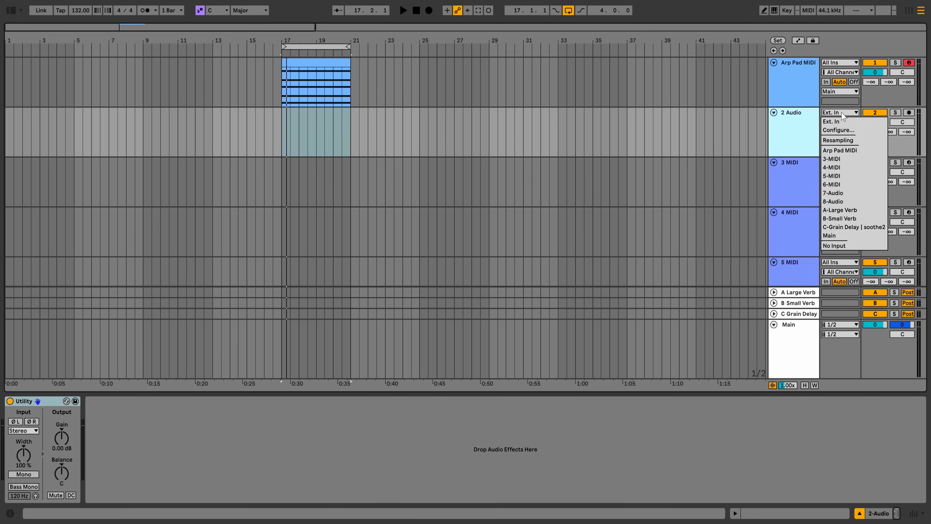
{"action": "left_click", "coordinate": [849, 142]}
{"action": "left_click", "coordinate": [799, 98]}
{"action": "left_click", "coordinate": [912, 112]}
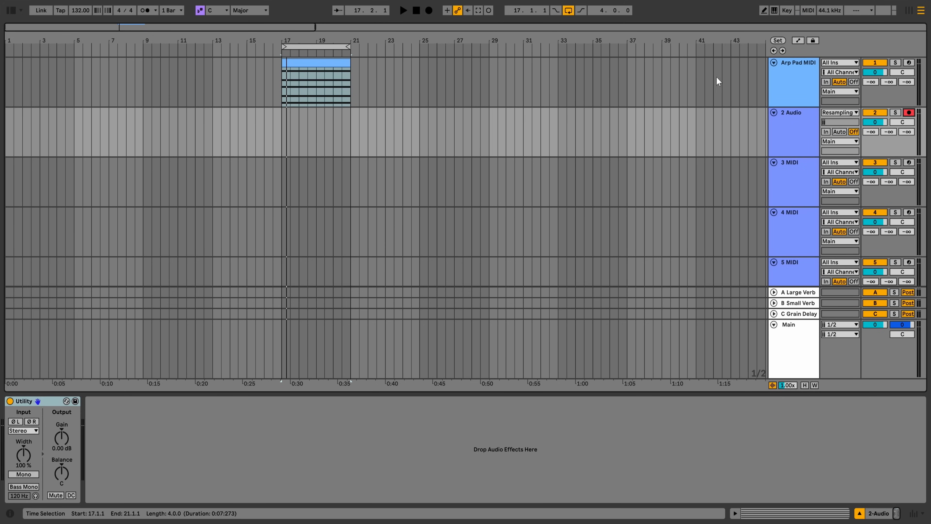
Record the pad onto the resampling track from bar 17 while sweeping Grain Delay's frequency
{"action": "left_click", "coordinate": [780, 92]}
{"action": "left_click", "coordinate": [282, 127]}
{"action": "key", "text": "F9"}
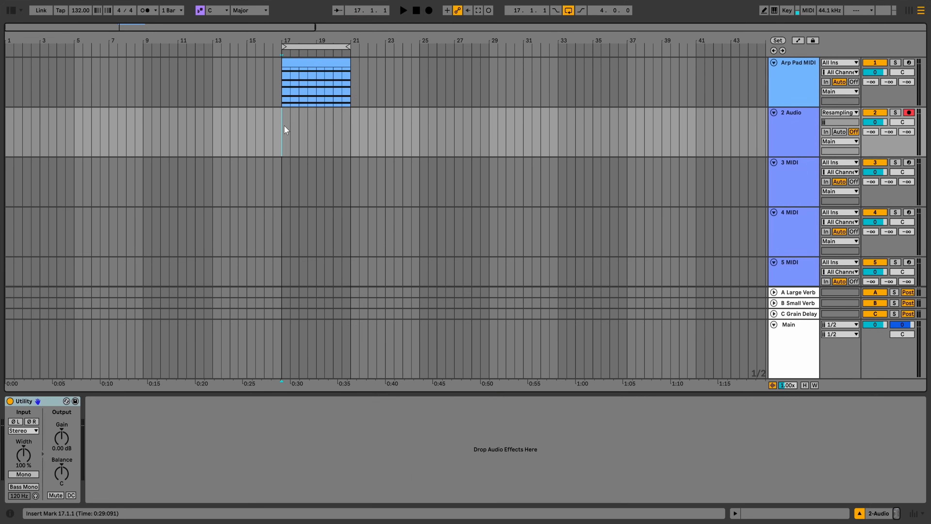
{"action": "left_click", "coordinate": [790, 88]}
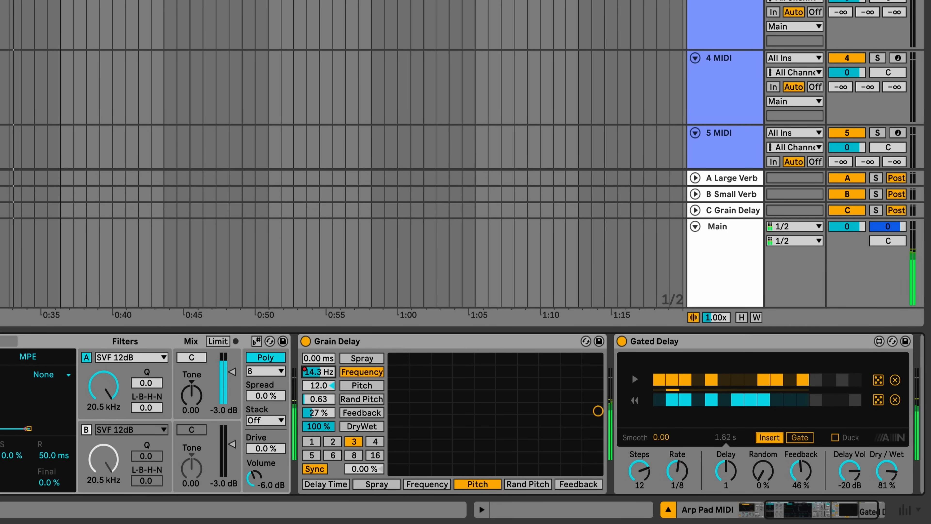
{"action": "left_click_drag", "start_coordinate": [326, 371], "coordinate": [325, 430]}
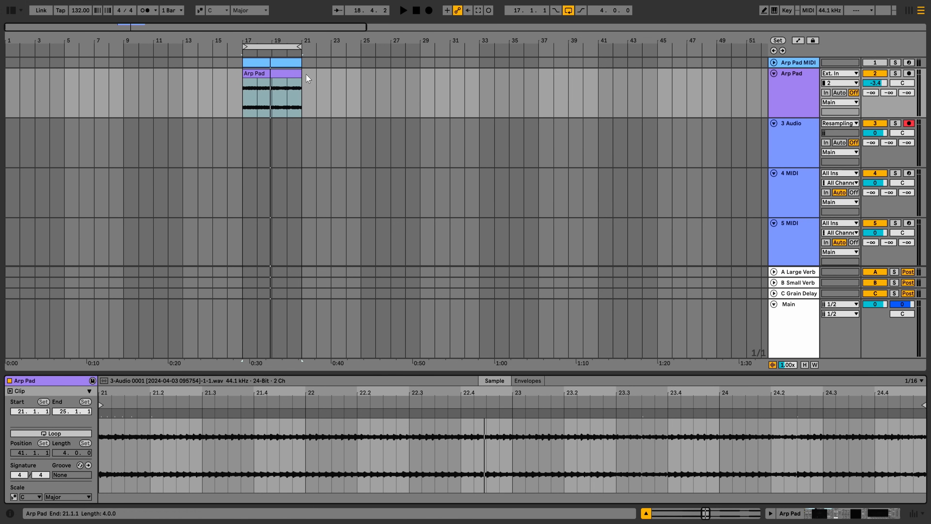
Stretch the Arp Pad audio clip to eight bars so that it ends at bar 25
{"action": "left_click_drag", "start_coordinate": [215, 372], "coordinate": [215, 219]}
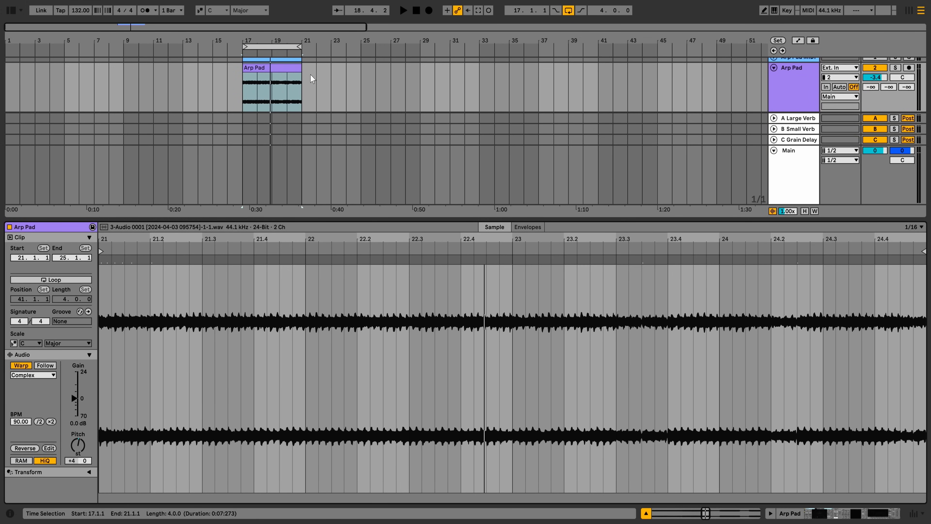
{"action": "left_click", "coordinate": [298, 68]}
{"action": "left_click_drag", "start_coordinate": [304, 68], "coordinate": [355, 73]}
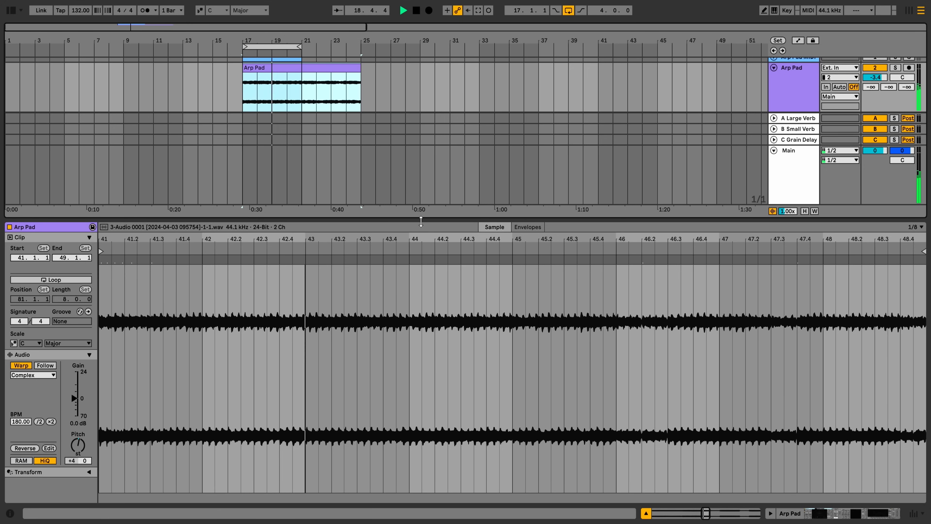
{"action": "left_click_drag", "start_coordinate": [423, 221], "coordinate": [423, 437]}
Show the Arp Pad audio track's effects and enable Echo and Spectral Time
{"action": "double_click", "coordinate": [802, 88]}
{"action": "scroll", "coordinate": [320, 195], "scroll_direction": "up", "scroll_amount": 1}
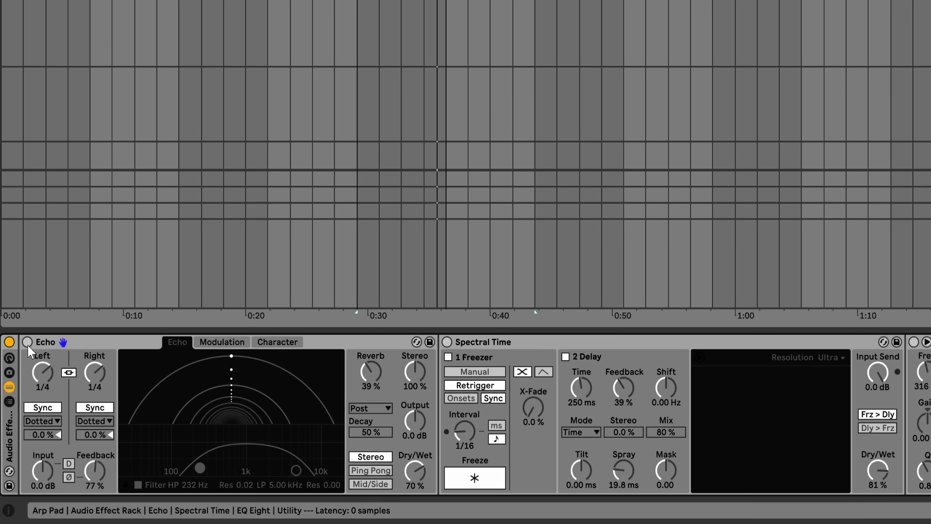
{"action": "left_click", "coordinate": [27, 342]}
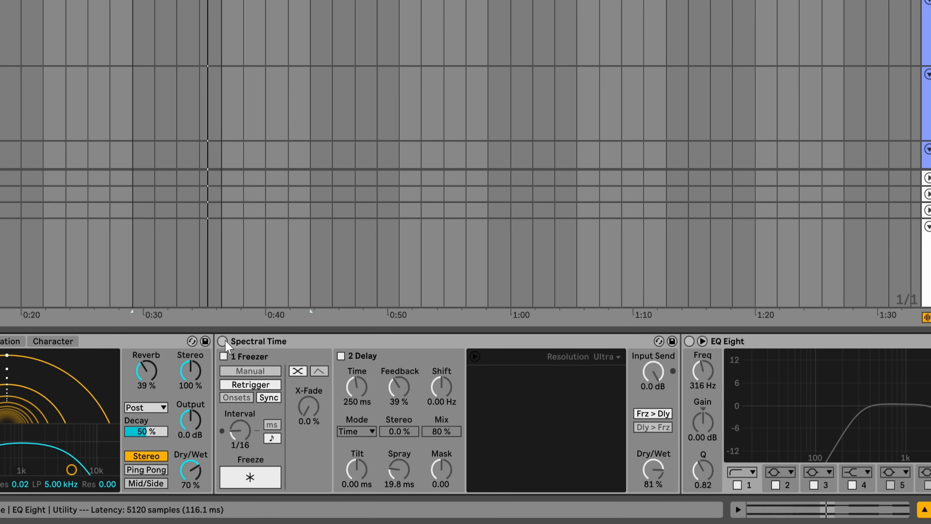
{"action": "left_click", "coordinate": [223, 341]}
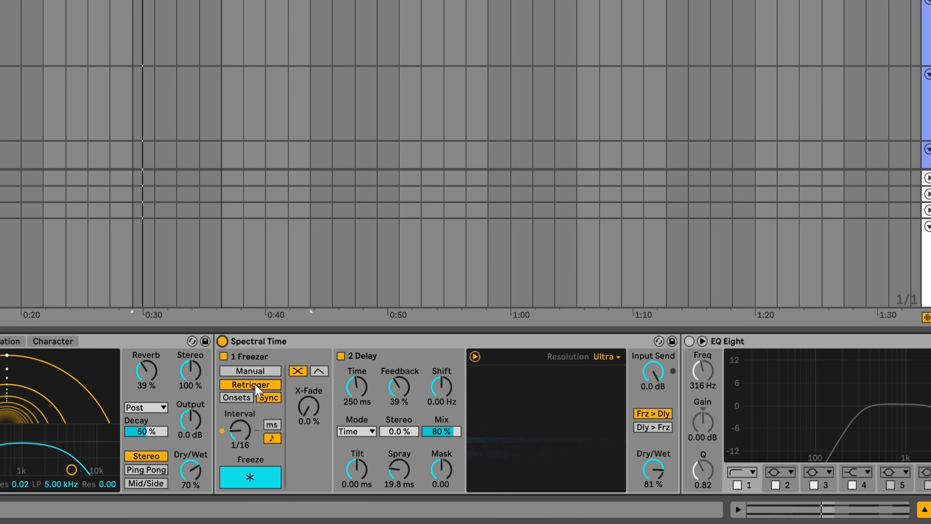
Try Spectral Time's Freezer in Manual mode, toggling Freeze off and on, and set it back to Retrigger
{"action": "left_click", "coordinate": [251, 371]}
{"action": "left_click", "coordinate": [259, 484]}
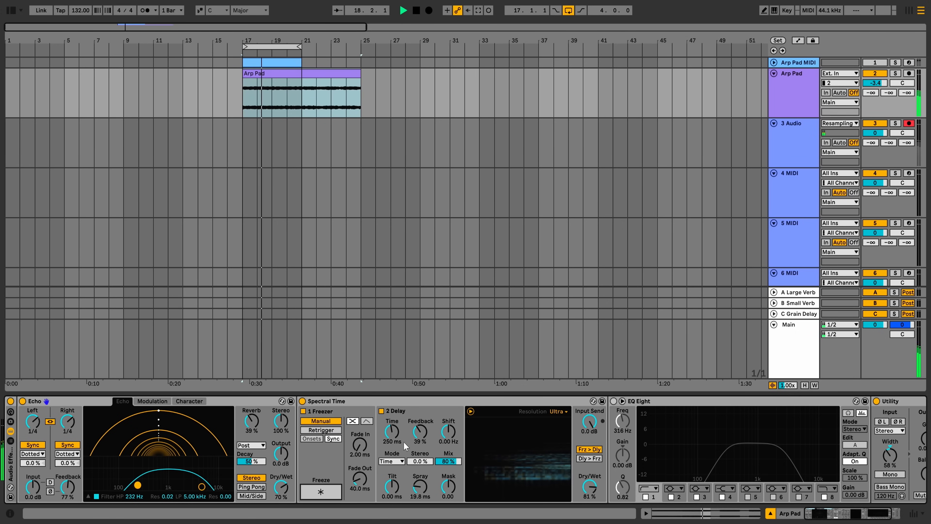
{"action": "left_click", "coordinate": [325, 496]}
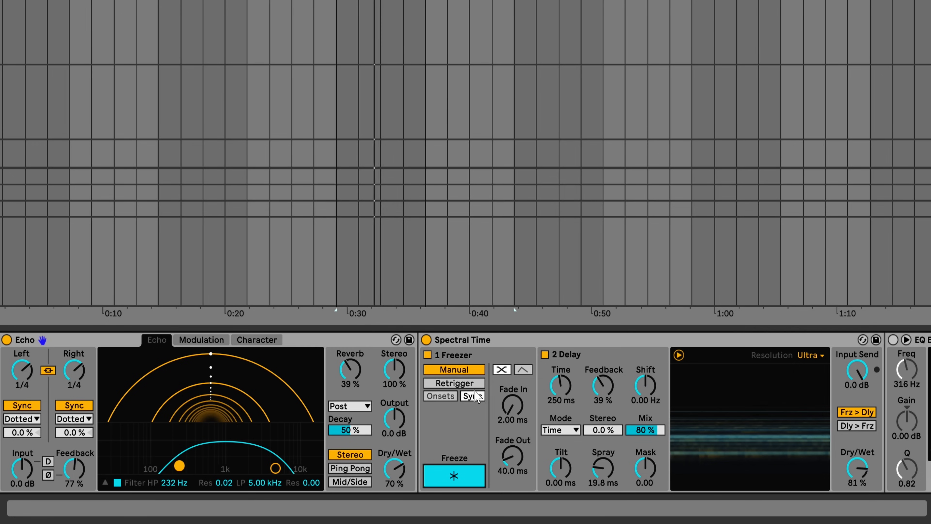
{"action": "left_click", "coordinate": [475, 384]}
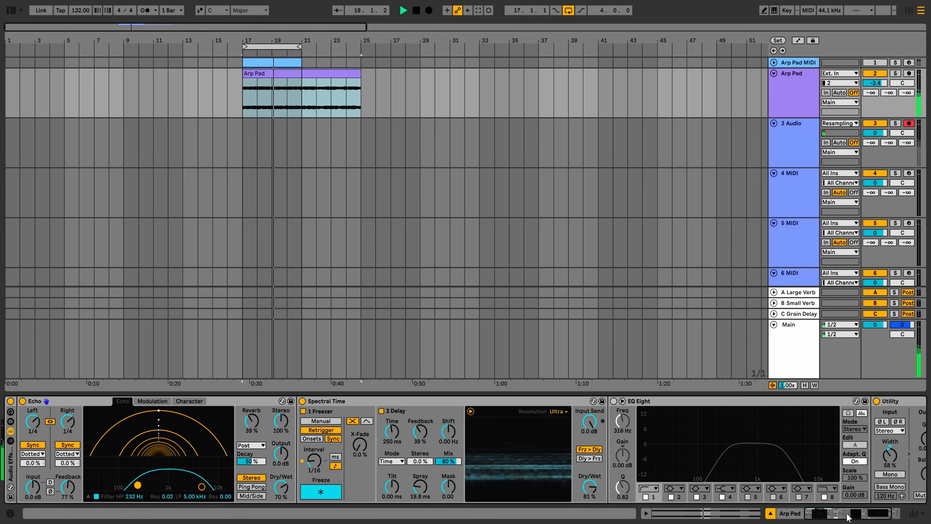
Enable the EQ Eight that follows Spectral Time on the Arp Pad track
{"action": "left_click", "coordinate": [858, 513]}
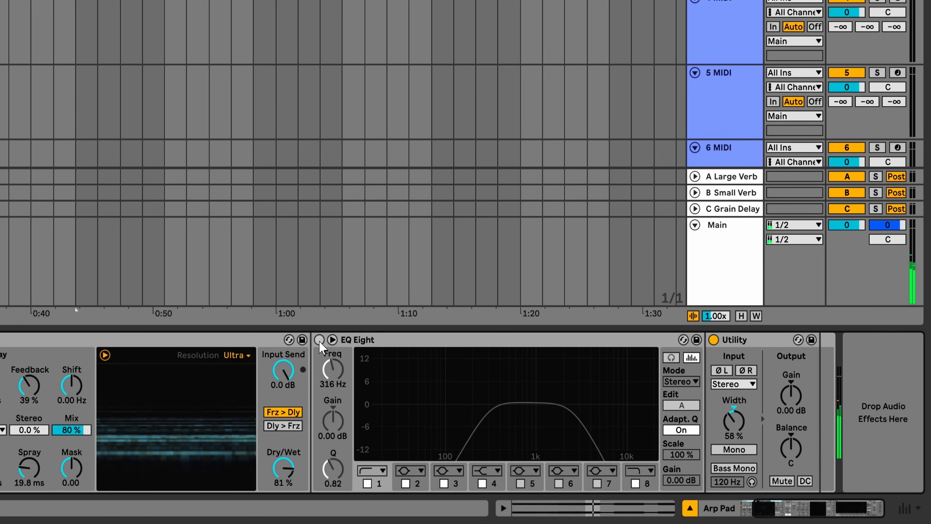
{"action": "left_click", "coordinate": [319, 339]}
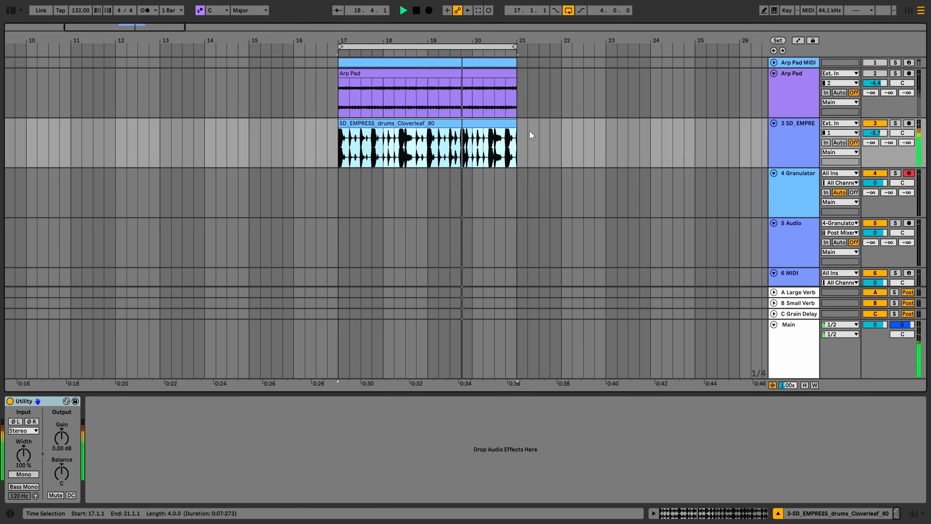
Stop the drum loop playback and show the Granulator track's devices
{"action": "key", "text": "space"}
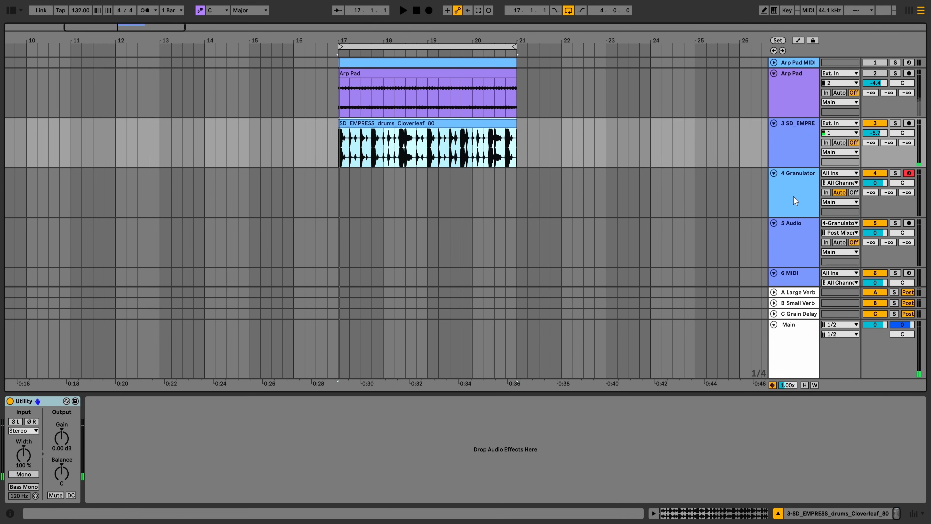
{"action": "left_click", "coordinate": [809, 199]}
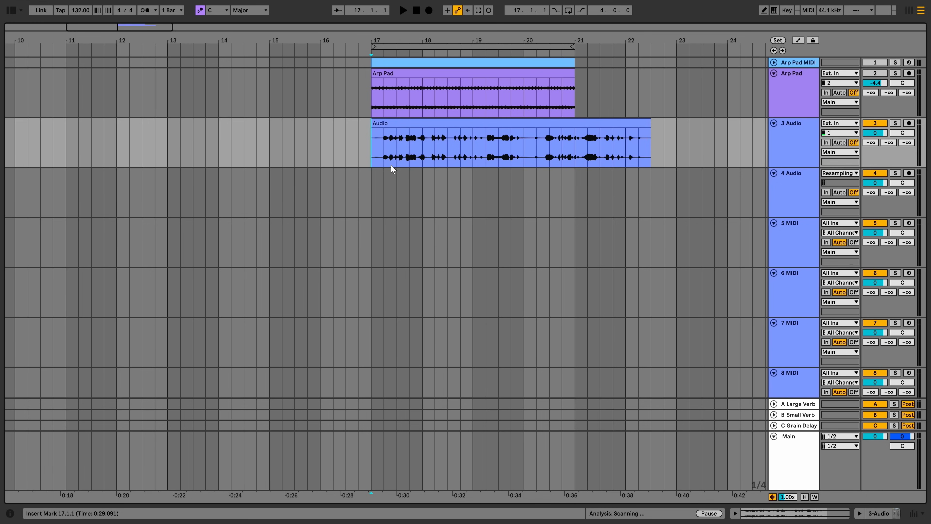
Select the recorded Audio clip on track 3 Audio and play it through
{"action": "left_click", "coordinate": [374, 149]}
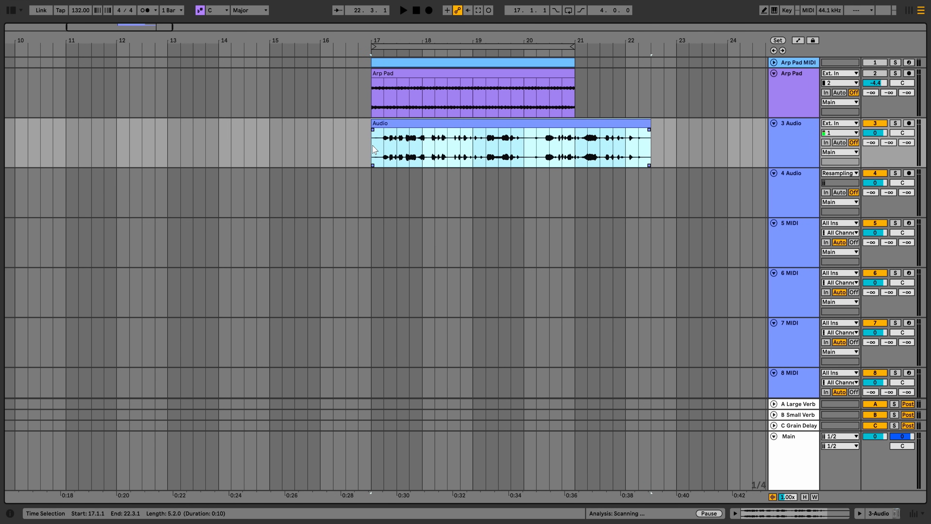
{"action": "key", "text": "space"}
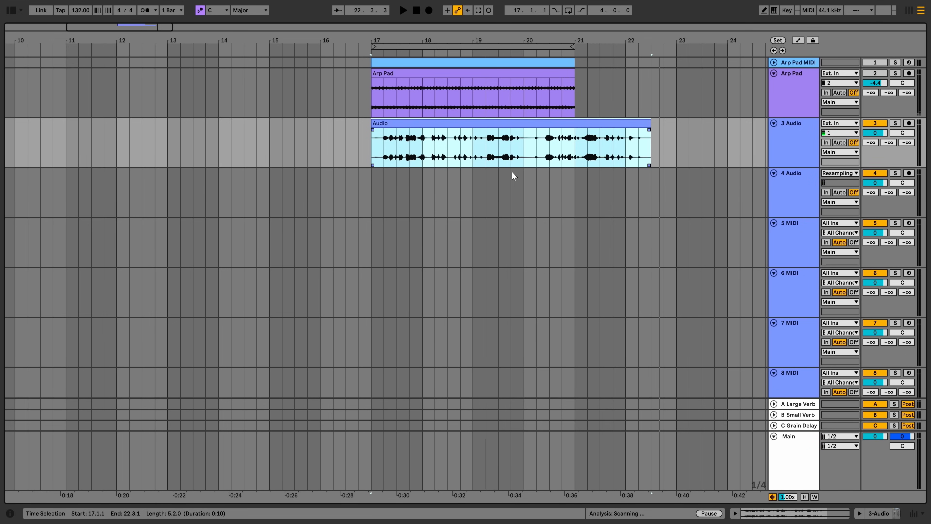
Slice the recorded Audio clip to a new MIDI track, with one slice per Transient and the Default slicing preset
{"action": "left_click", "coordinate": [517, 126]}
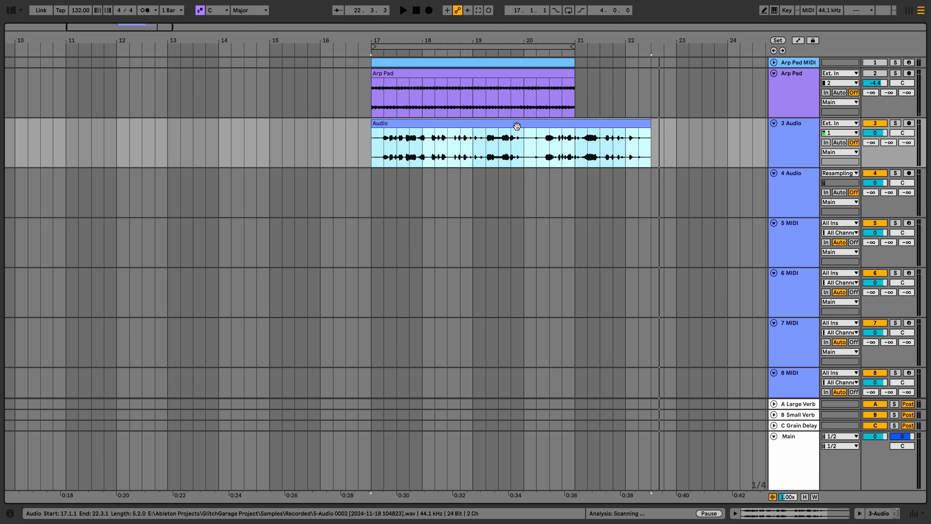
{"action": "right_click", "coordinate": [516, 127]}
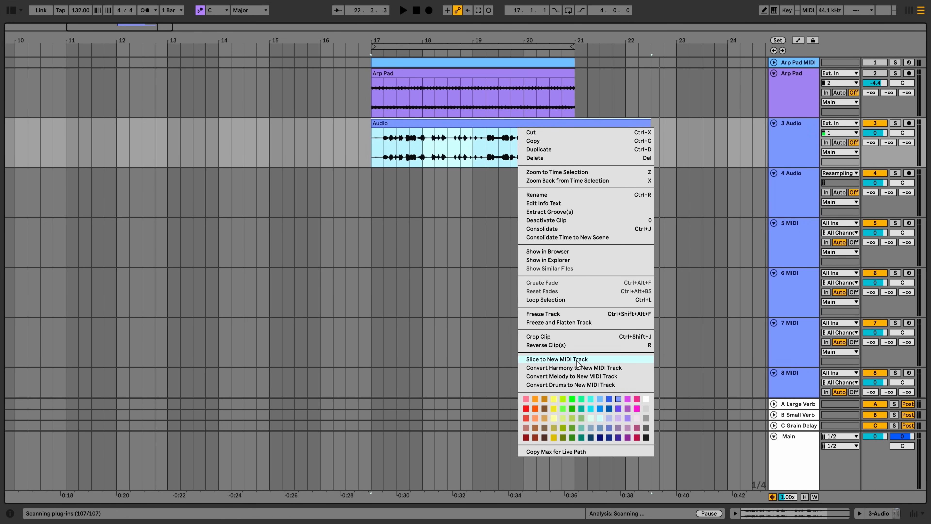
{"action": "left_click", "coordinate": [594, 361]}
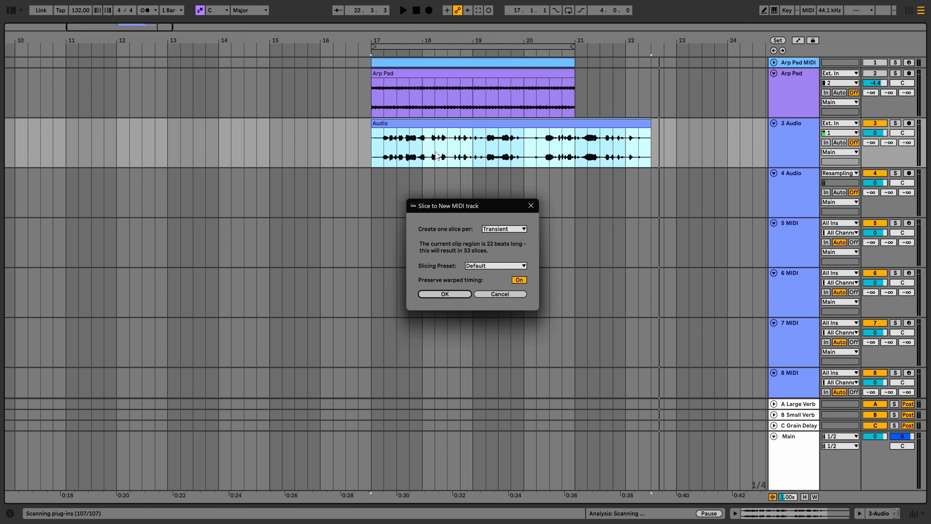
{"action": "left_click", "coordinate": [522, 229]}
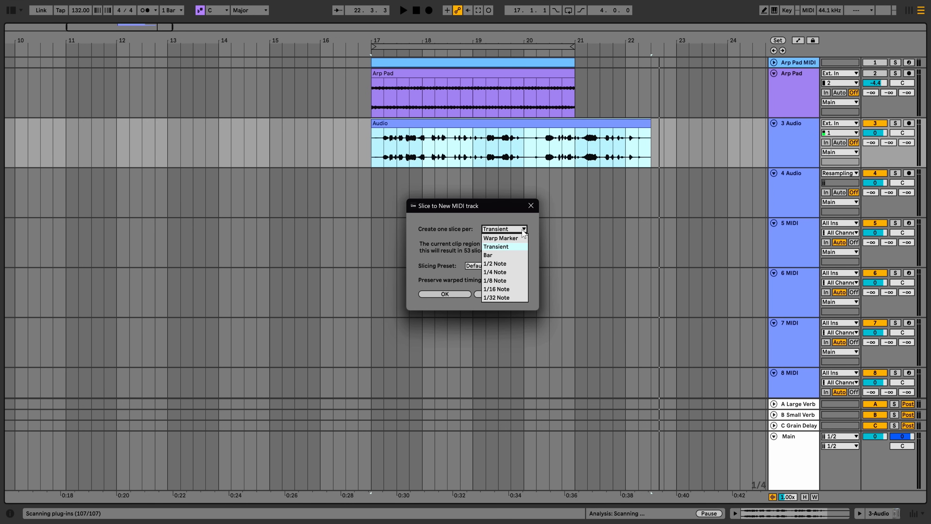
{"action": "left_click", "coordinate": [522, 229]}
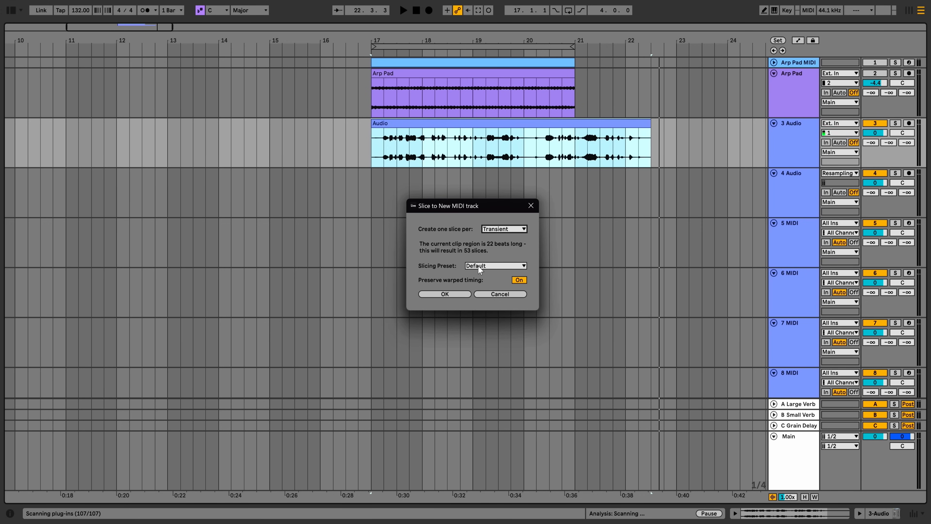
{"action": "left_click", "coordinate": [458, 295]}
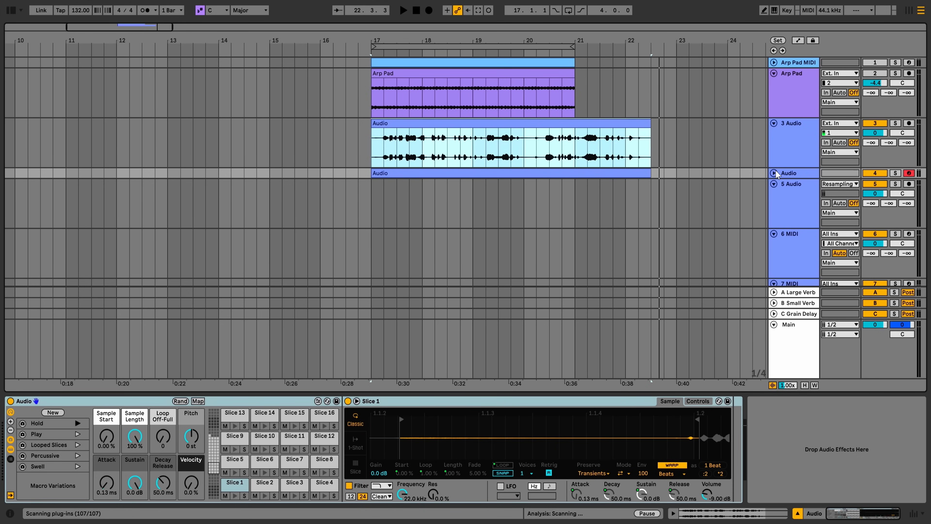
Unfold the new sliced Audio track and open its MIDI clip in an enlarged note editor
{"action": "left_click", "coordinate": [773, 173]}
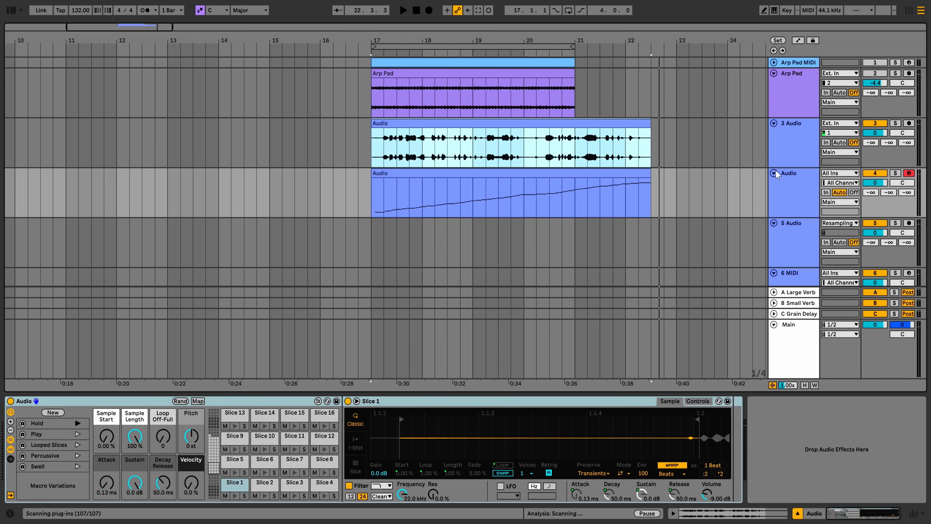
{"action": "left_click", "coordinate": [465, 181]}
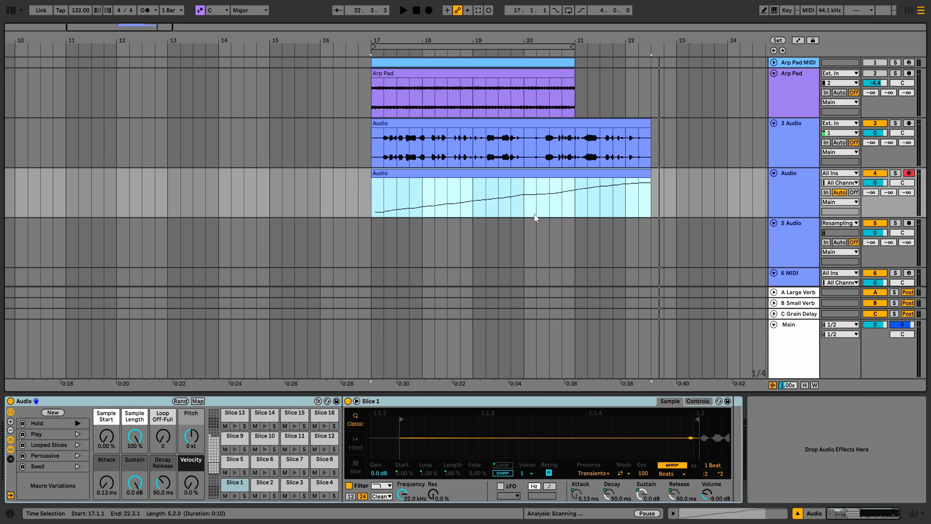
{"action": "double_click", "coordinate": [525, 173]}
{"action": "left_click_drag", "start_coordinate": [564, 372], "coordinate": [568, 106]}
{"action": "scroll", "coordinate": [583, 187], "scroll_direction": "down", "scroll_amount": 2}
{"action": "scroll", "coordinate": [583, 187], "scroll_direction": "down", "scroll_amount": 1}
Play the sliced MIDI clip to audition its notes, and stop playback
{"action": "key", "text": "space"}
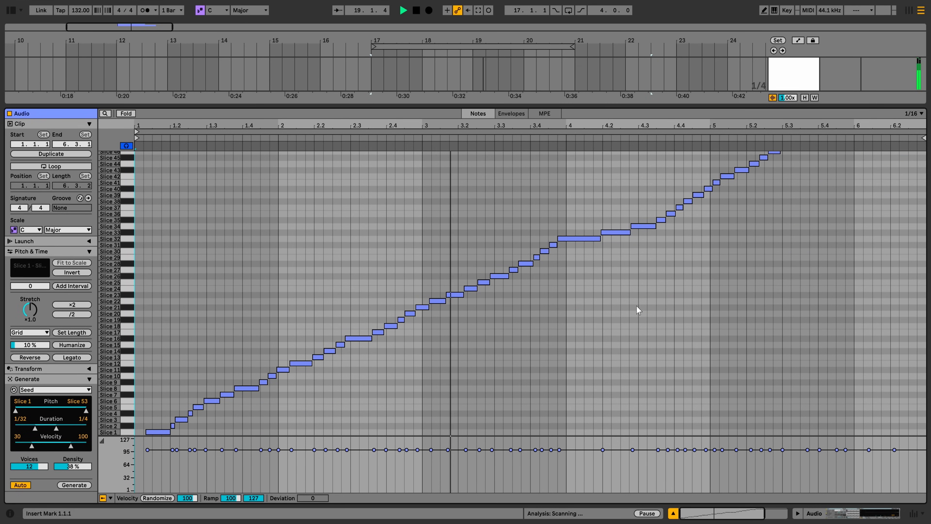
{"action": "scroll", "coordinate": [656, 311], "scroll_direction": "up", "scroll_amount": 4}
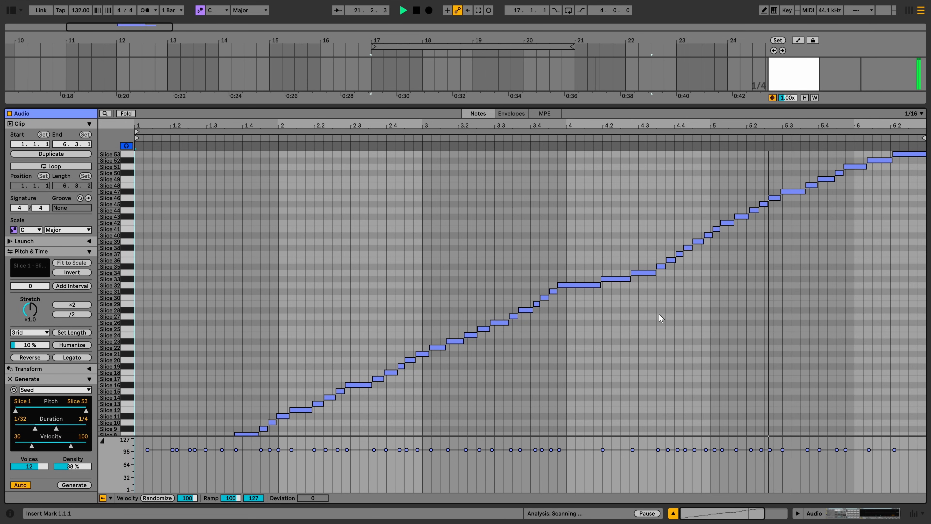
{"action": "left_click", "coordinate": [659, 313]}
{"action": "key", "text": "space"}
{"action": "scroll", "coordinate": [661, 313], "scroll_direction": "down", "scroll_amount": 2}
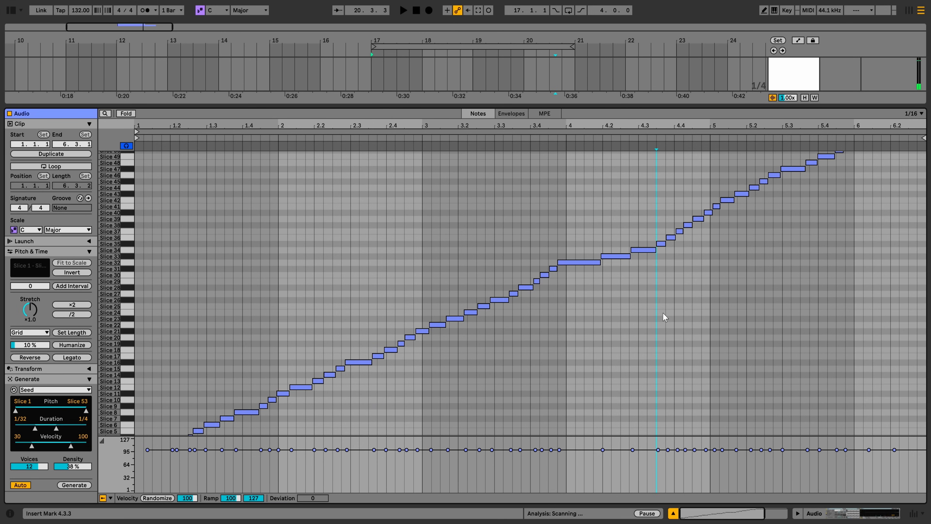
Replace all notes in the sliced clip with Seed-generated ones at 11 voices and 52% density, and audition the pattern
{"action": "key", "text": "ctrl+a"}
{"action": "key", "text": "Delete"}
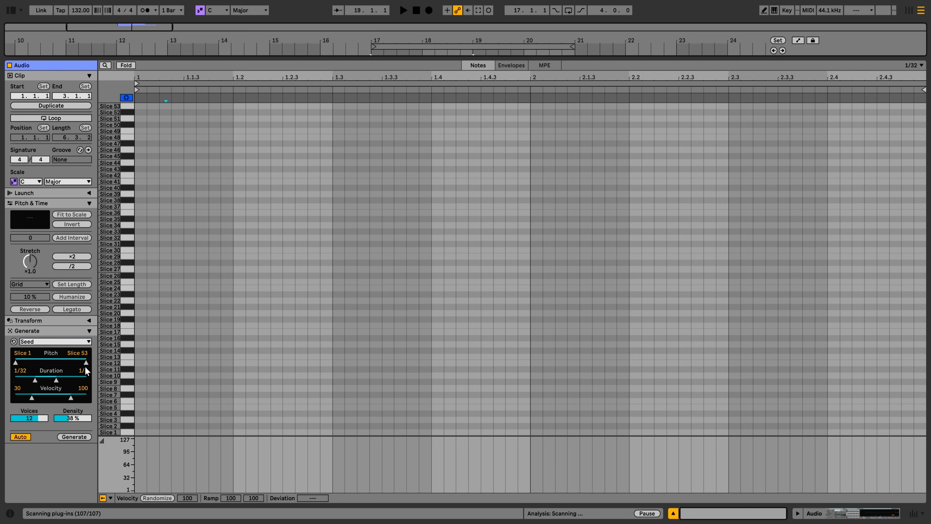
{"action": "mouse_move", "coordinate": [85, 363]}
{"action": "left_mouse_down"}
{"action": "mouse_move", "coordinate": [16, 363]}
{"action": "mouse_move", "coordinate": [85, 362]}
{"action": "left_mouse_up"}
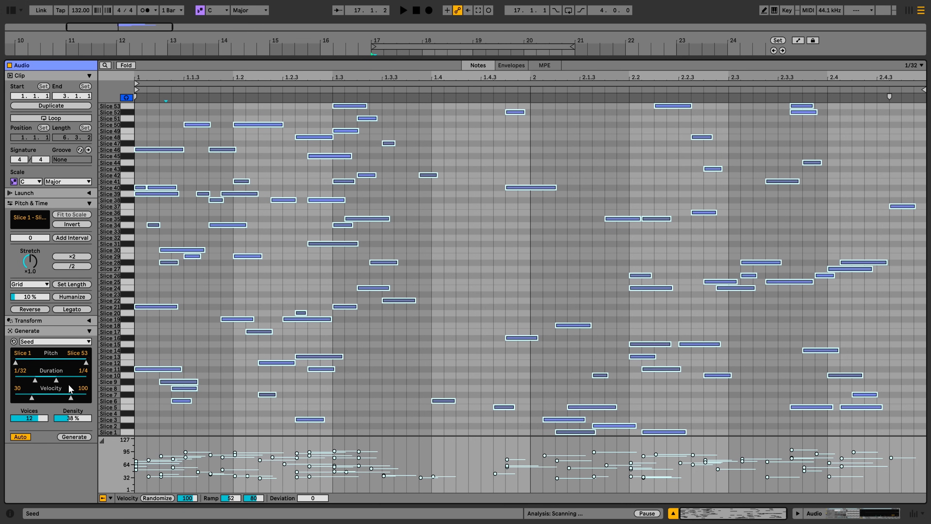
{"action": "mouse_move", "coordinate": [44, 420]}
{"action": "left_mouse_down"}
{"action": "mouse_move", "coordinate": [43, 461]}
{"action": "mouse_move", "coordinate": [44, 416]}
{"action": "mouse_move", "coordinate": [44, 443]}
{"action": "mouse_move", "coordinate": [44, 419]}
{"action": "mouse_move", "coordinate": [78, 421]}
{"action": "mouse_move", "coordinate": [78, 413]}
{"action": "mouse_move", "coordinate": [78, 429]}
{"action": "mouse_move", "coordinate": [78, 418]}
{"action": "mouse_move", "coordinate": [43, 422]}
{"action": "left_mouse_up"}
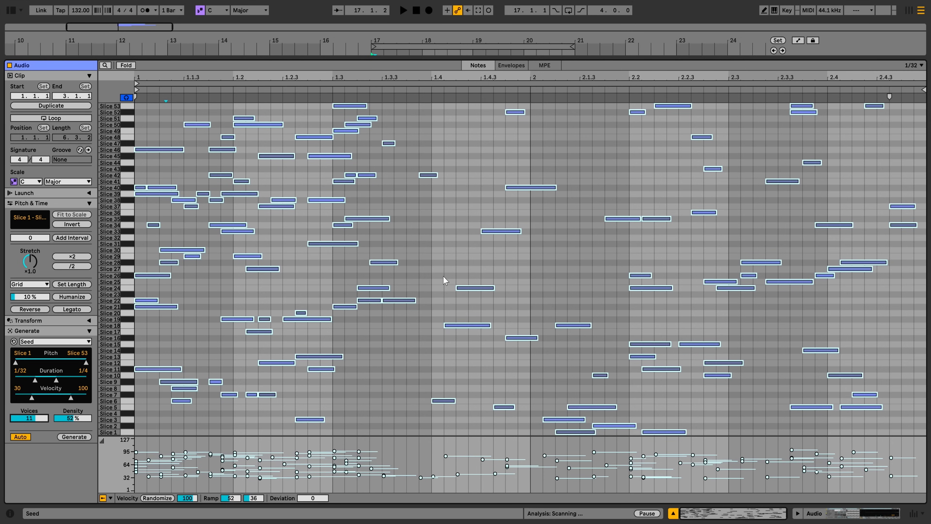
{"action": "key", "text": "space"}
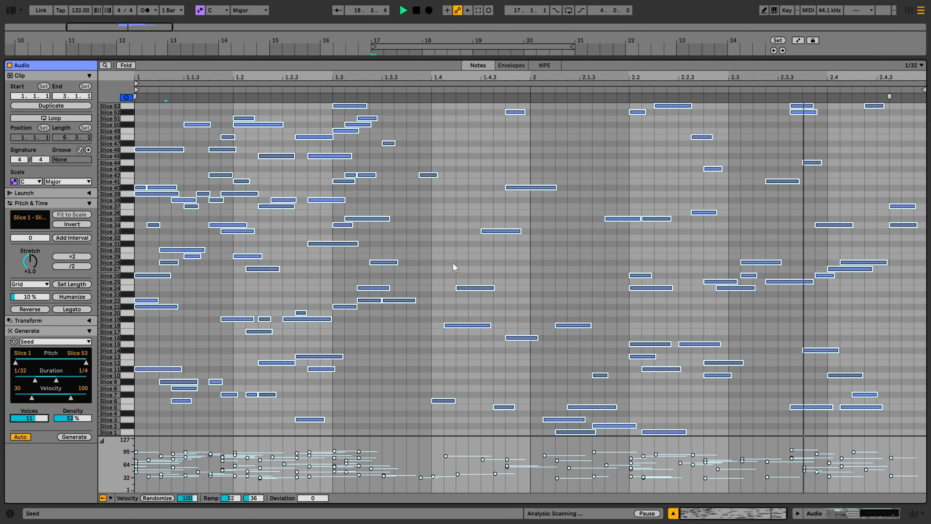
{"action": "key", "text": "space"}
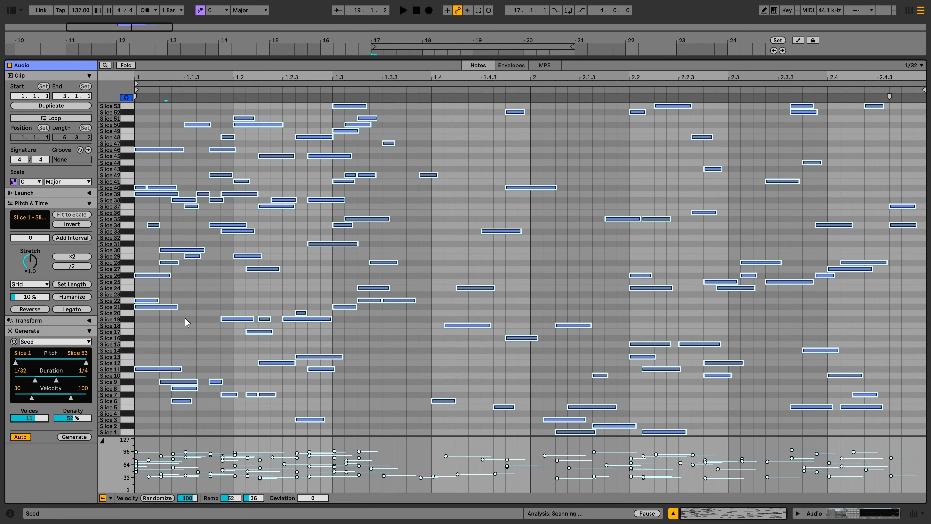
Set Seed to 7 voices and 70% density, generate a new slice pattern, and audition it
{"action": "left_click_drag", "start_coordinate": [41, 418], "coordinate": [76, 415]}
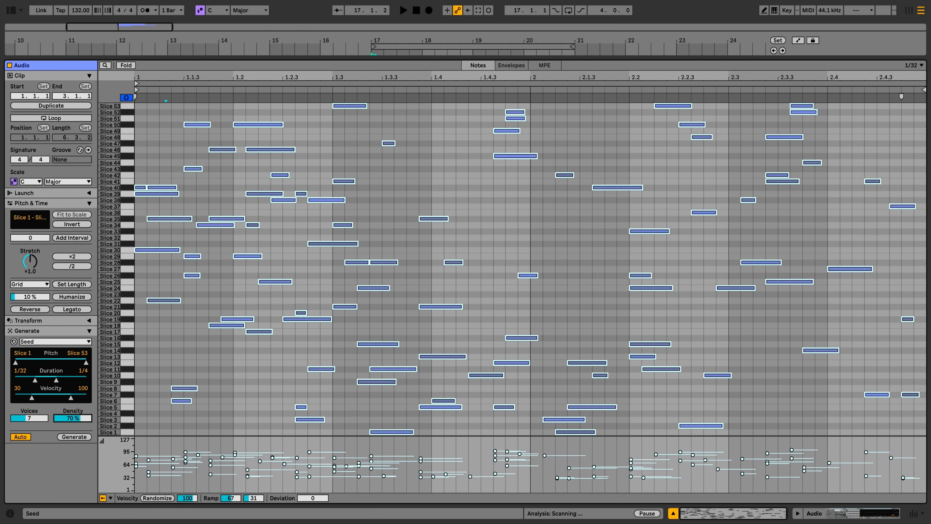
{"action": "left_click", "coordinate": [83, 438]}
{"action": "key", "text": "space"}
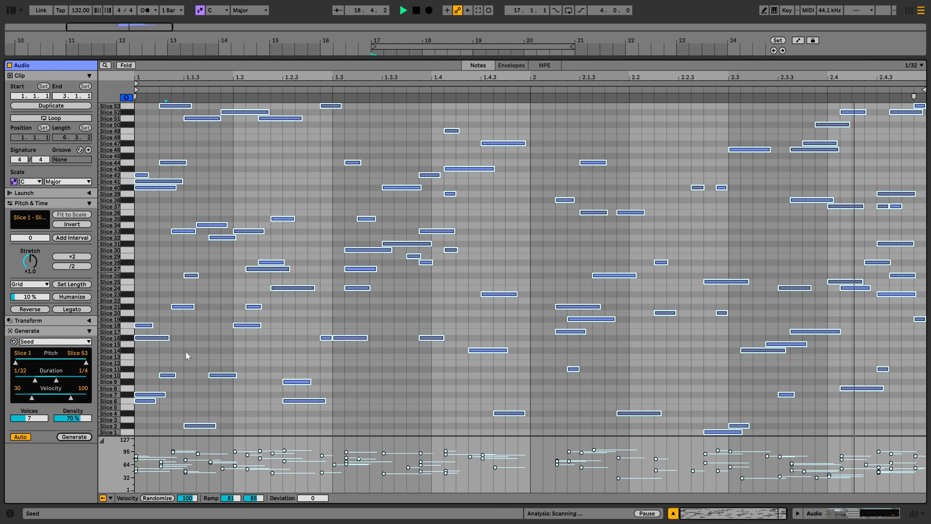
{"action": "left_click", "coordinate": [334, 380]}
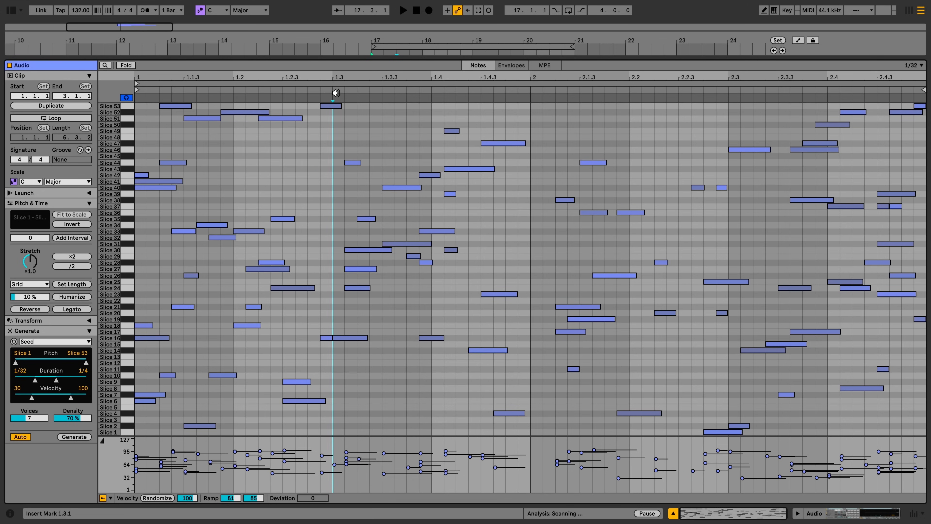
Replace the notes from 1.3.1 to 3.1.1 with a newly generated Seed pattern and audition the clip
{"action": "mouse_move", "coordinate": [338, 98]}
{"action": "left_mouse_down"}
{"action": "mouse_move", "coordinate": [642, 98]}
{"action": "mouse_move", "coordinate": [921, 122]}
{"action": "left_mouse_up"}
{"action": "key", "text": "Delete"}
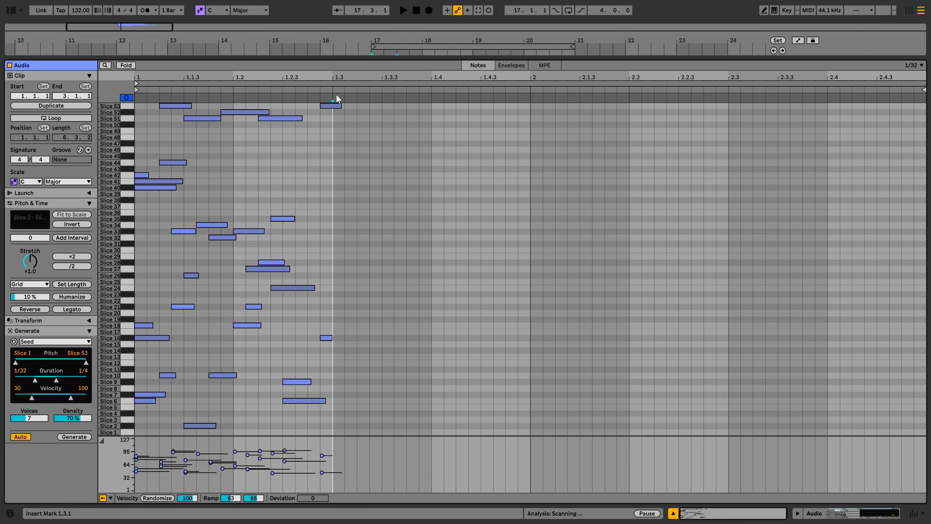
{"action": "mouse_move", "coordinate": [337, 97]}
{"action": "left_mouse_down"}
{"action": "mouse_move", "coordinate": [920, 111]}
{"action": "mouse_move", "coordinate": [906, 117]}
{"action": "left_mouse_up"}
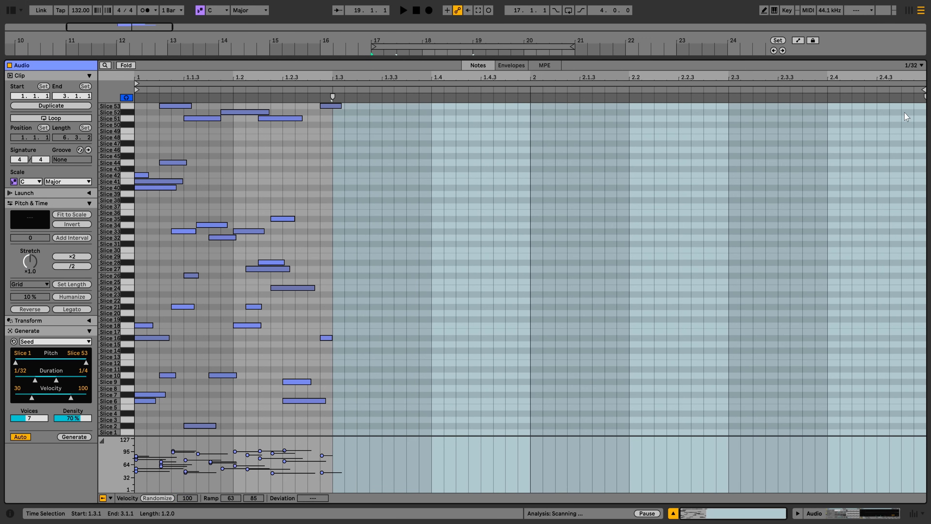
{"action": "left_click", "coordinate": [74, 437]}
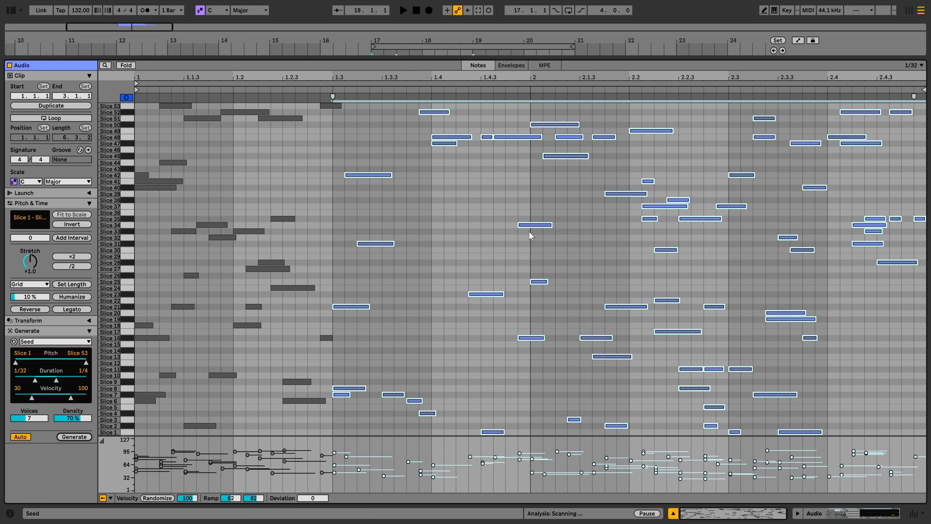
{"action": "key", "text": "space"}
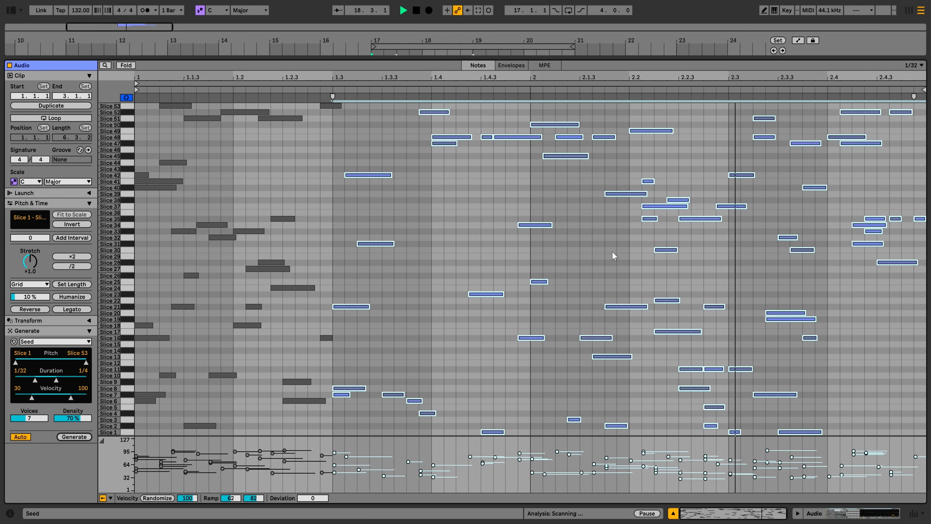
{"action": "key", "text": "space"}
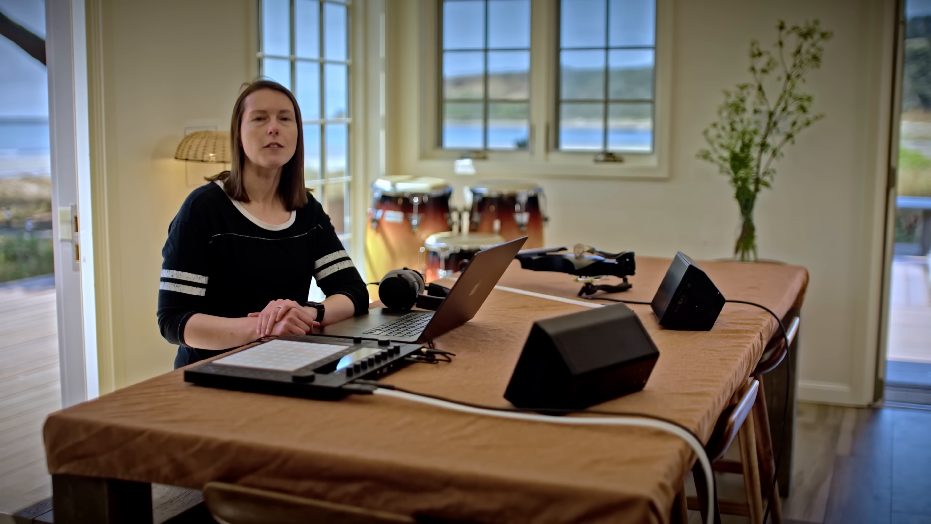
Play the loop with the Glitch Perc, Kick and Snare clips, and stop playback
{"action": "left_click", "coordinate": [403, 11]}
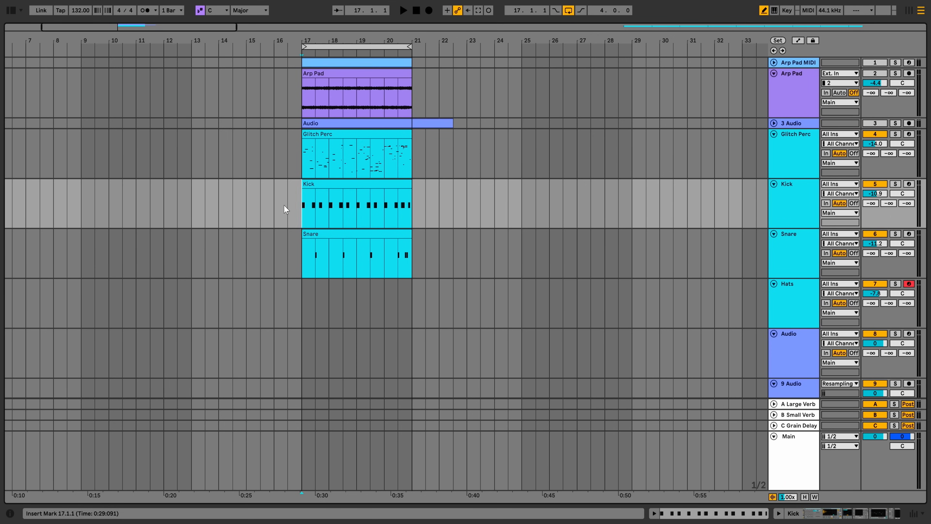
{"action": "key", "text": "space"}
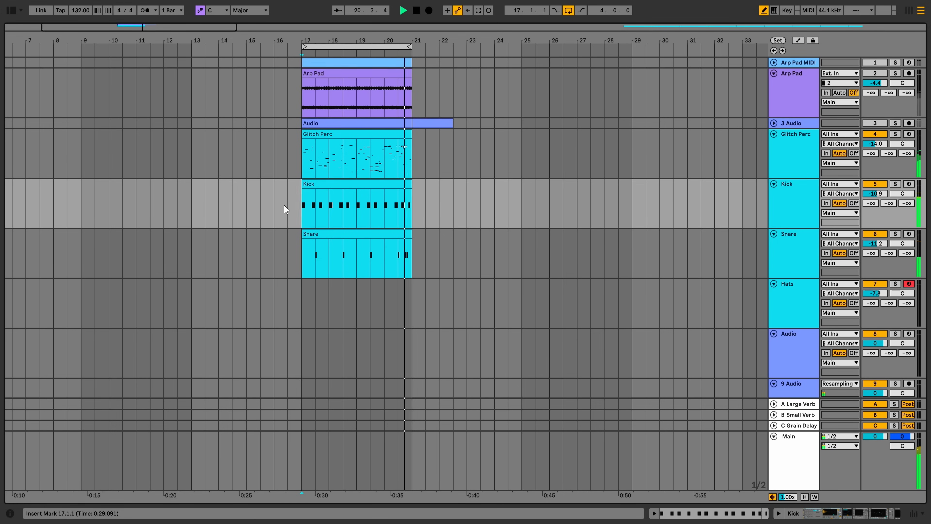
{"action": "key", "text": "space"}
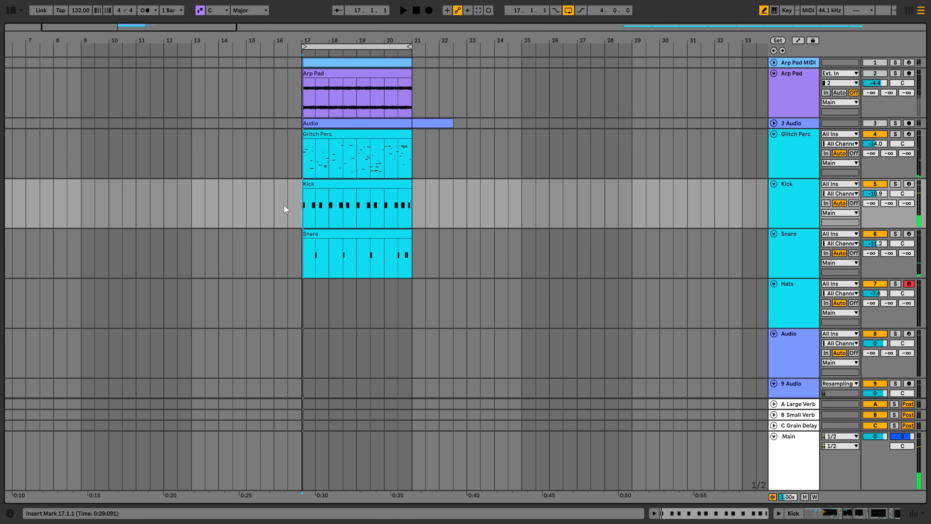
Select the Hats track and show its device chain with the hat sample
{"action": "left_click", "coordinate": [301, 305]}
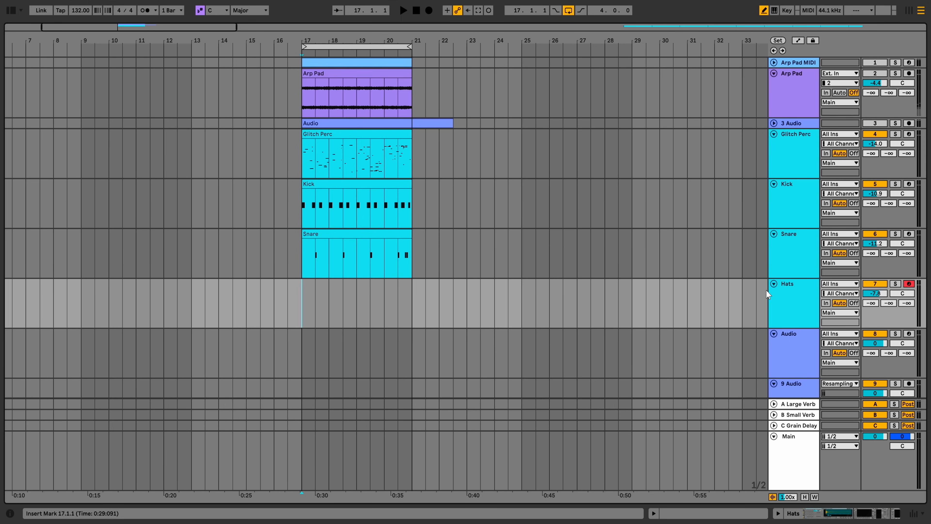
{"action": "left_click", "coordinate": [784, 301]}
{"action": "double_click", "coordinate": [784, 302]}
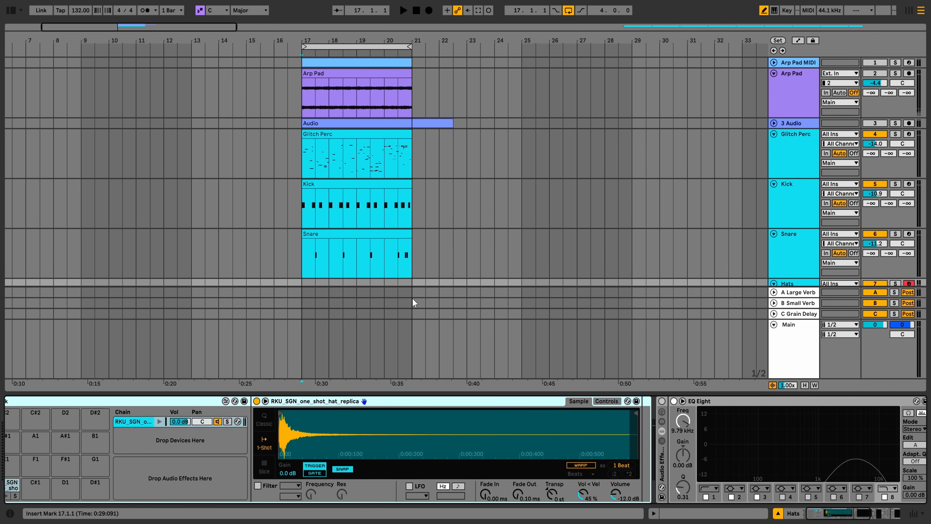
{"action": "key", "text": "ctrl+t"}
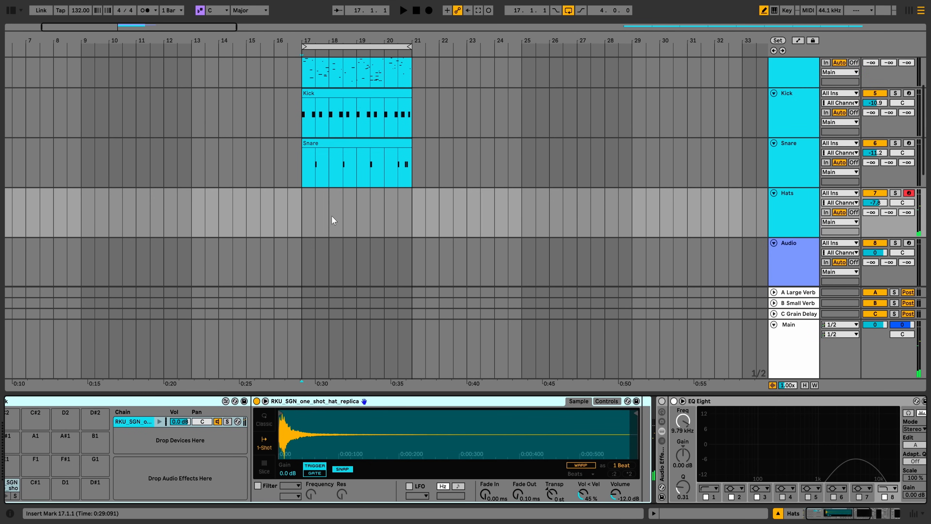
Create an empty MIDI clip on the Hats track from bar 17 to bar 21 and enlarge its note editor
{"action": "left_click", "coordinate": [331, 215]}
{"action": "left_click_drag", "start_coordinate": [303, 219], "coordinate": [387, 230]}
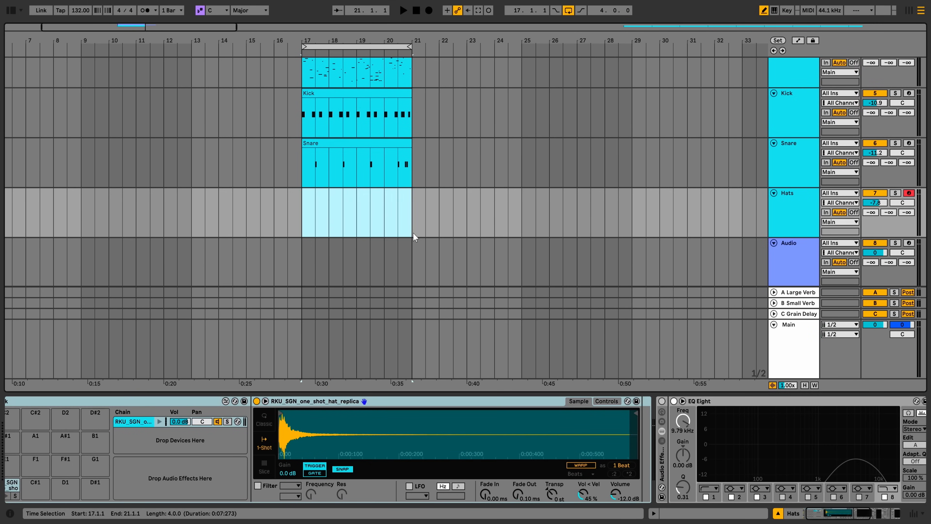
{"action": "key", "text": "ctrl+shift+m"}
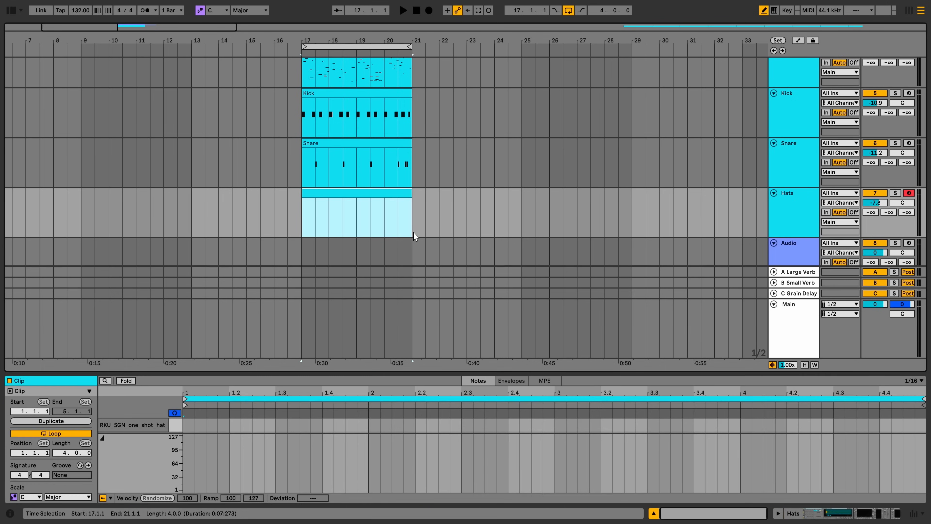
{"action": "left_click_drag", "start_coordinate": [429, 371], "coordinate": [364, 96]}
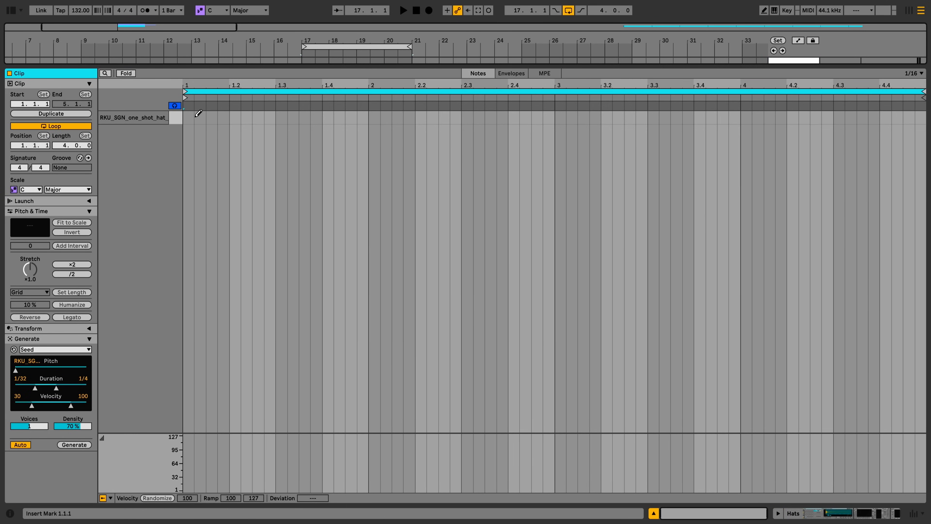
Fill all four bars of the hat clip with 1/16 notes and randomize their velocities, auditioning the pattern
{"action": "left_click_drag", "start_coordinate": [191, 114], "coordinate": [889, 113]}
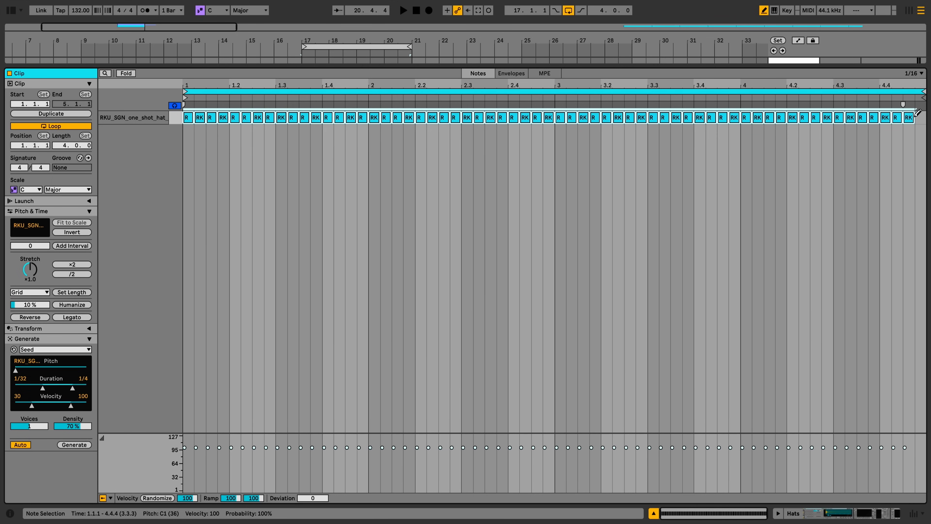
{"action": "key", "text": "space"}
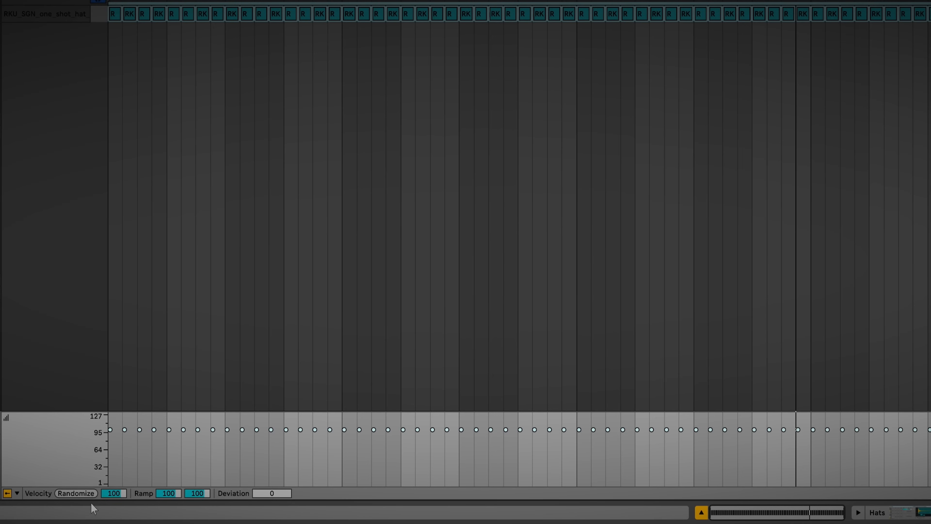
{"action": "left_click", "coordinate": [81, 494]}
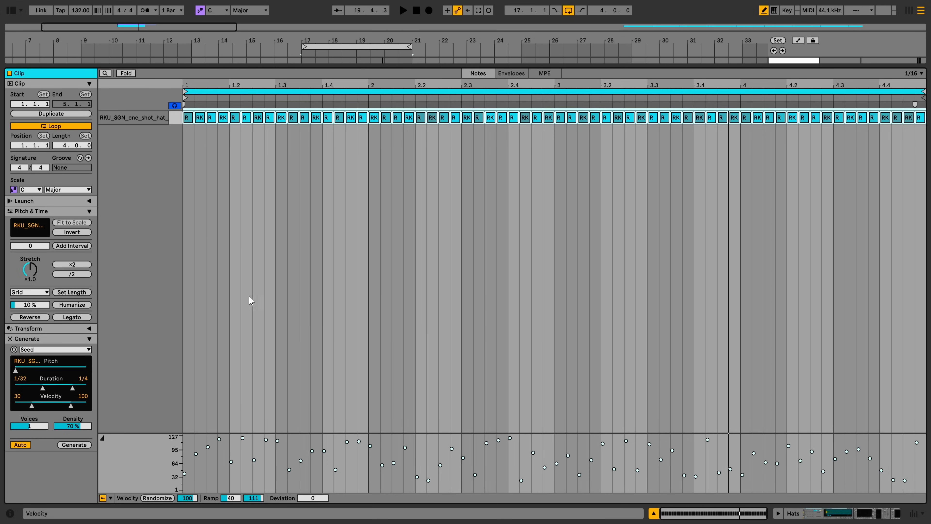
{"action": "key", "text": "space"}
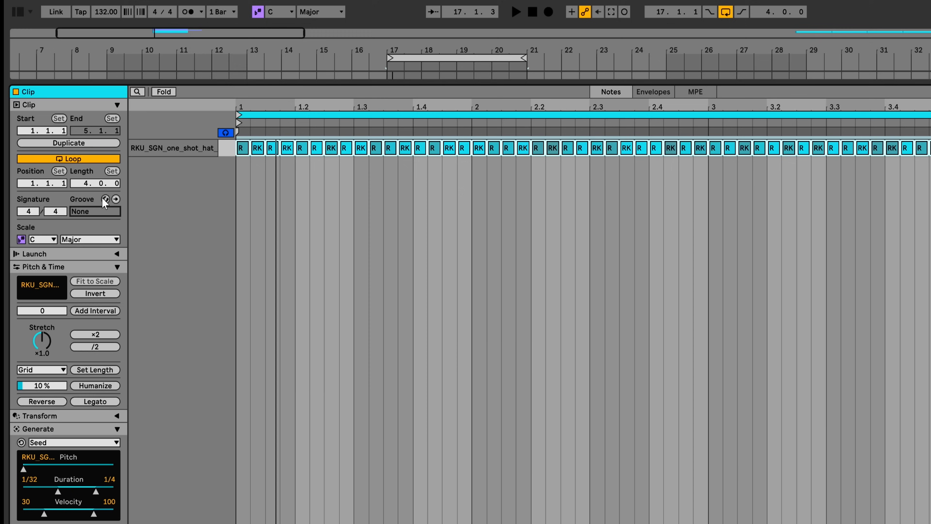
Apply the Swing 16ths 52 groove from the library to the hat clip and audition the loop
{"action": "left_click", "coordinate": [105, 199]}
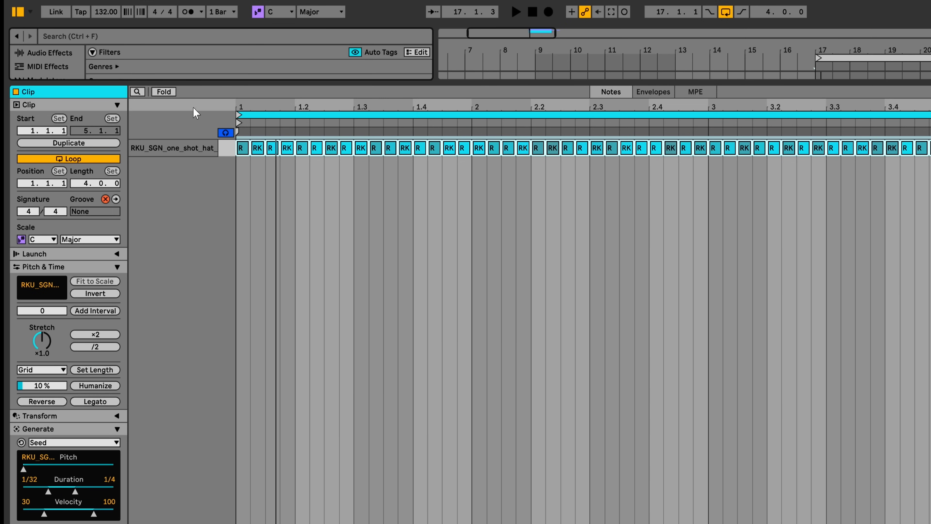
{"action": "left_click_drag", "start_coordinate": [199, 83], "coordinate": [198, 372]}
{"action": "scroll", "coordinate": [308, 259], "scroll_direction": "down", "scroll_amount": 5}
{"action": "scroll", "coordinate": [370, 278], "scroll_direction": "down", "scroll_amount": 12}
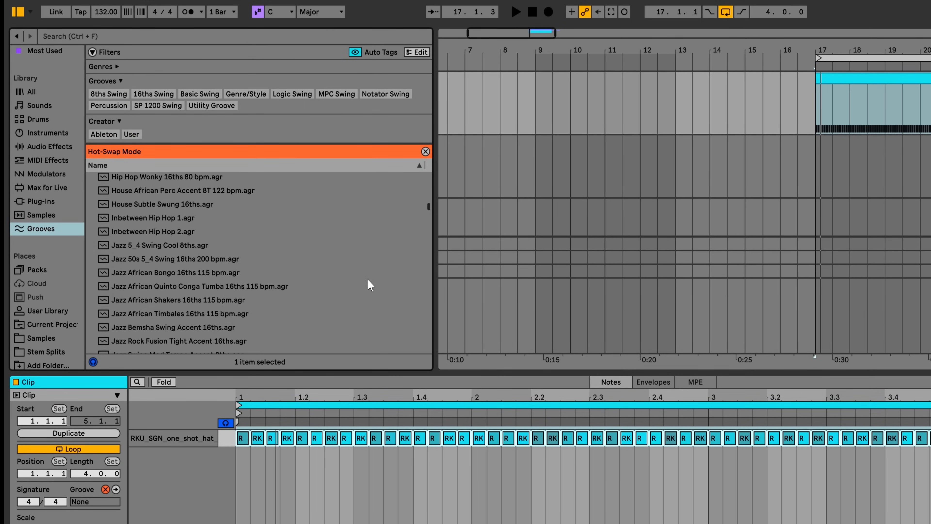
{"action": "scroll", "coordinate": [371, 281], "scroll_direction": "down", "scroll_amount": 15}
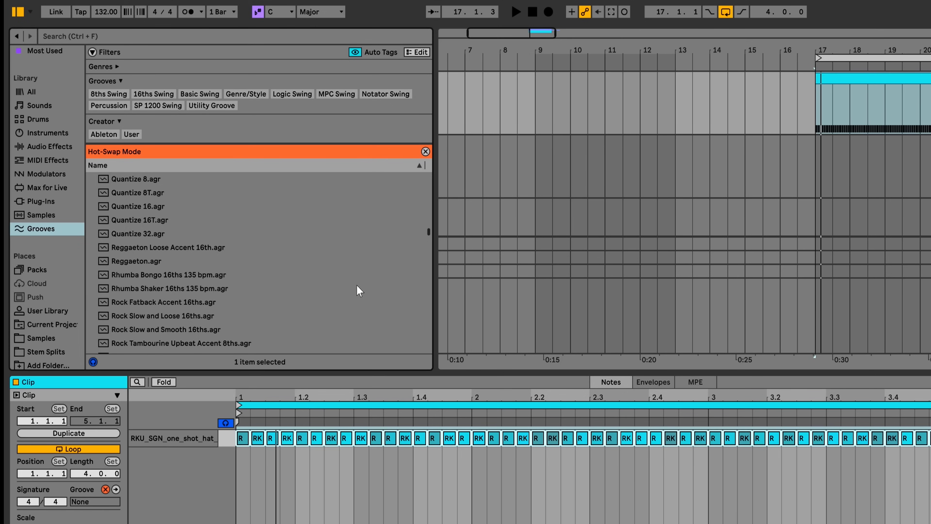
{"action": "scroll", "coordinate": [355, 285], "scroll_direction": "down", "scroll_amount": 4}
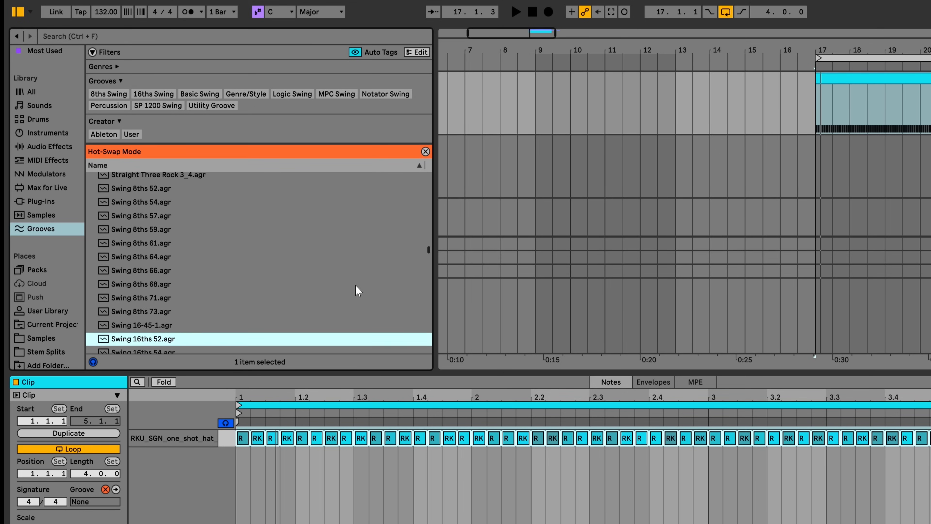
{"action": "left_click", "coordinate": [158, 309]}
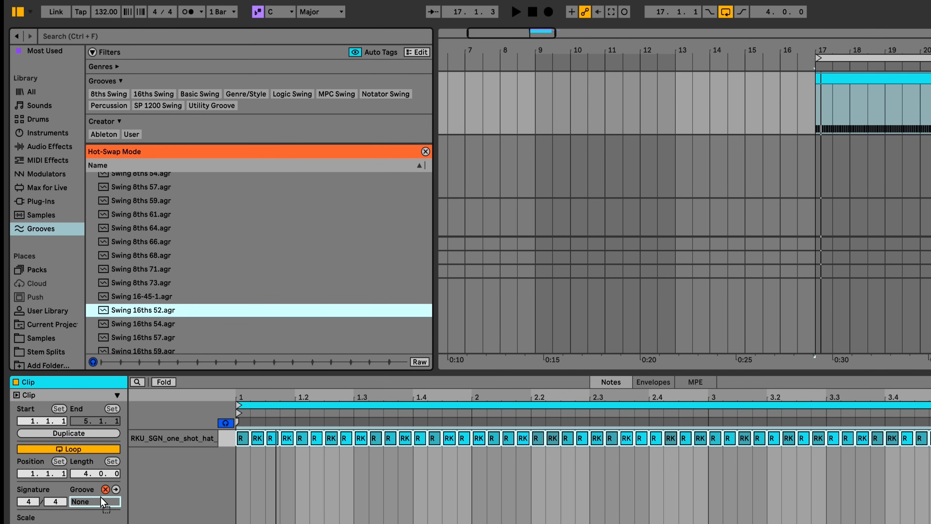
{"action": "left_click_drag", "start_coordinate": [102, 501], "coordinate": [104, 502]}
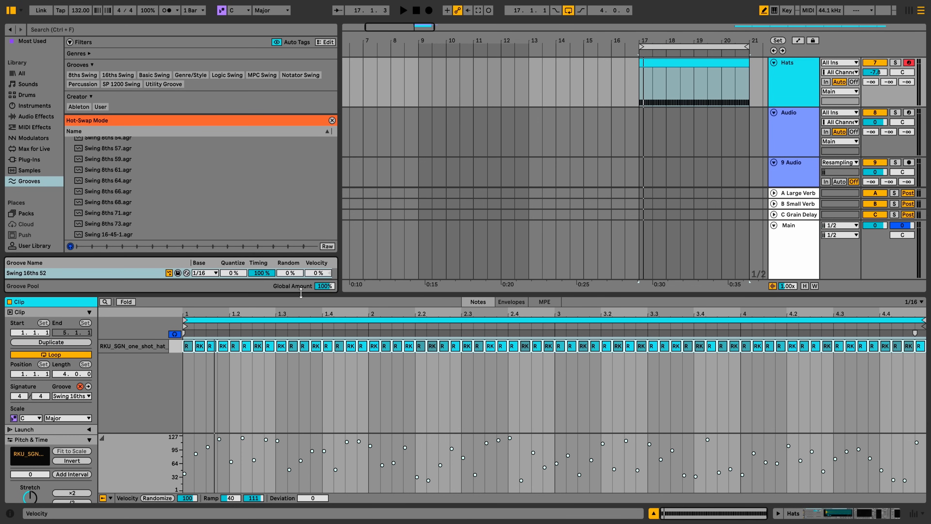
{"action": "left_click_drag", "start_coordinate": [300, 297], "coordinate": [300, 70]}
{"action": "key", "text": "space"}
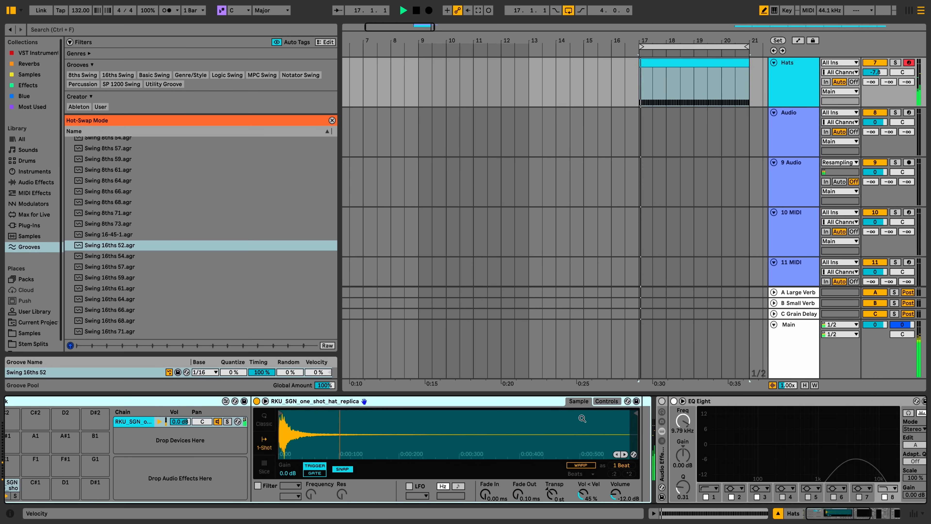
Raise the random panning amount in the hat Simpler's controls
{"action": "left_click", "coordinate": [607, 401]}
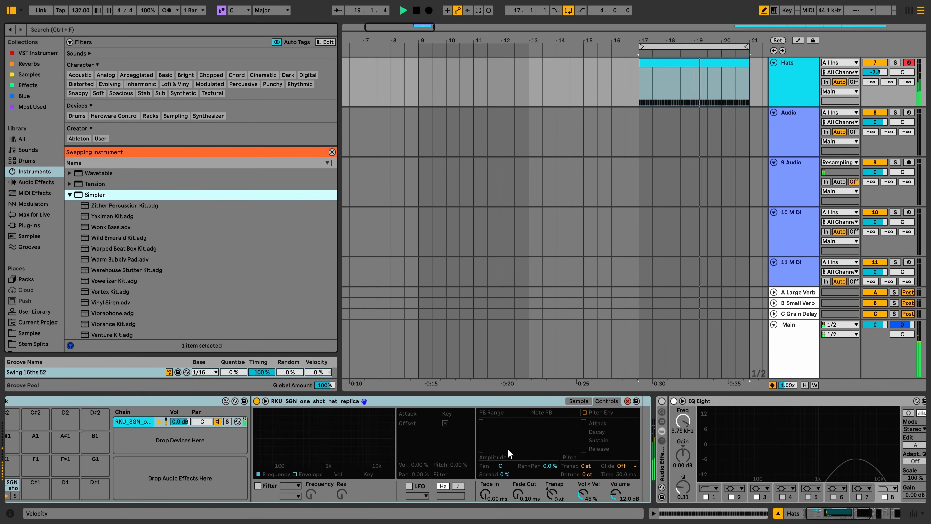
{"action": "left_click_drag", "start_coordinate": [549, 465], "coordinate": [549, 458]}
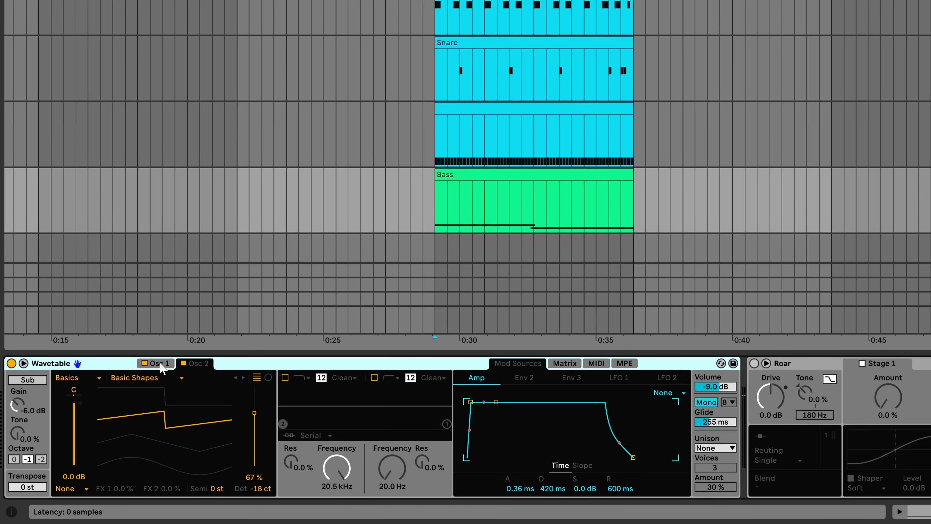
Examine the Bass track's Wavetable, including both oscillators, the amp envelope and the mono glide setting
{"action": "left_click", "coordinate": [161, 365]}
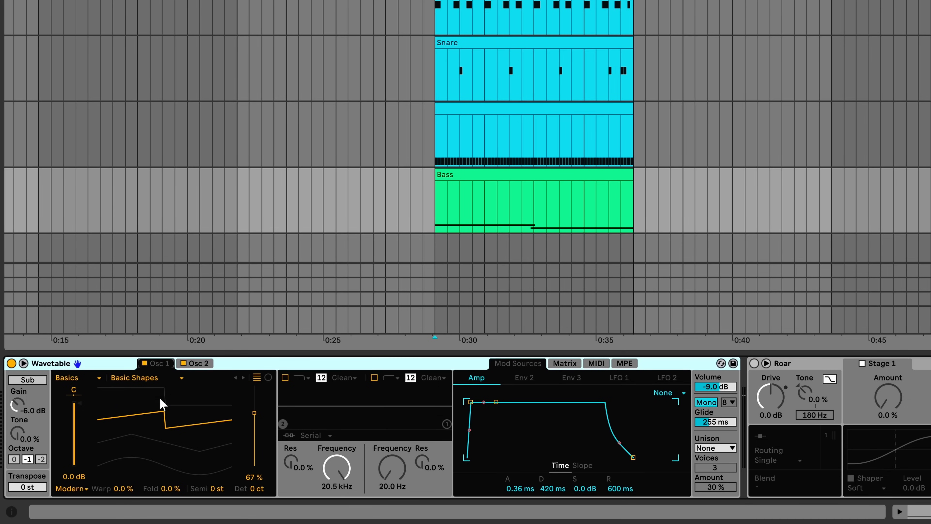
{"action": "left_click", "coordinate": [204, 363]}
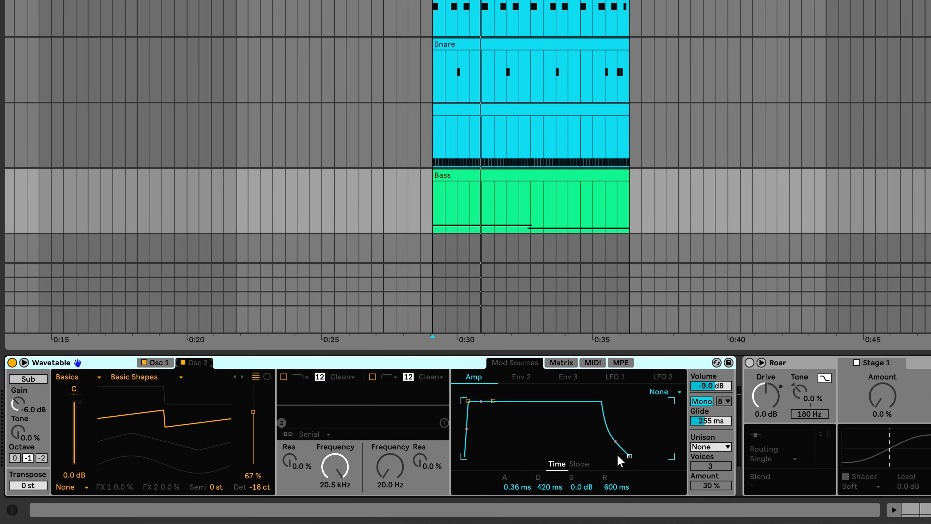
{"action": "left_click", "coordinate": [704, 400]}
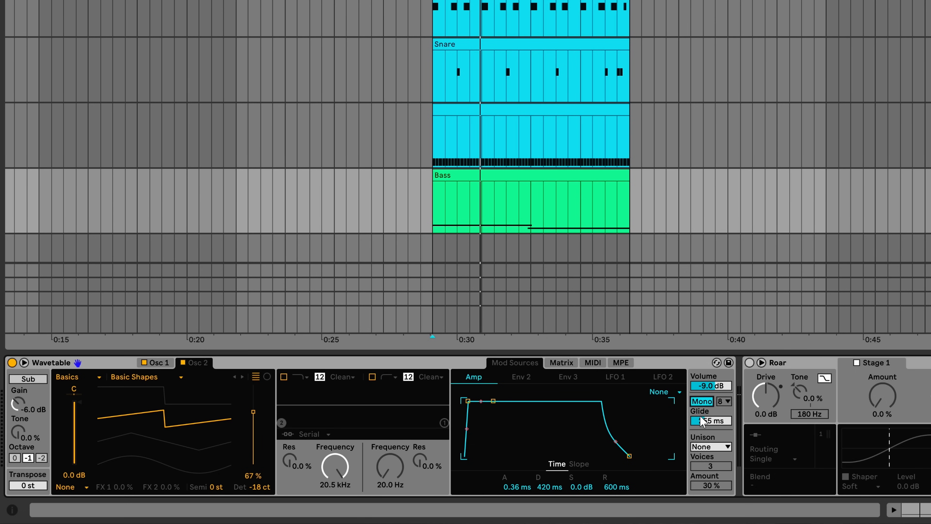
{"action": "left_click", "coordinate": [520, 231]}
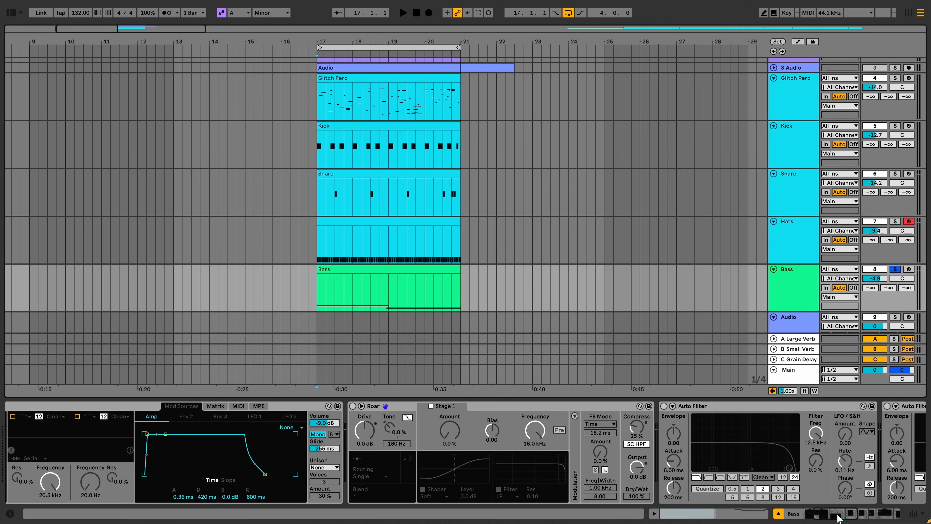
Enable the second Auto Filter on the Bass track, lower its cutoff frequency to 264 Hz and audition the bass
{"action": "mouse_move", "coordinate": [839, 517]}
{"action": "left_mouse_down"}
{"action": "mouse_move", "coordinate": [875, 512]}
{"action": "mouse_move", "coordinate": [848, 515]}
{"action": "left_mouse_up"}
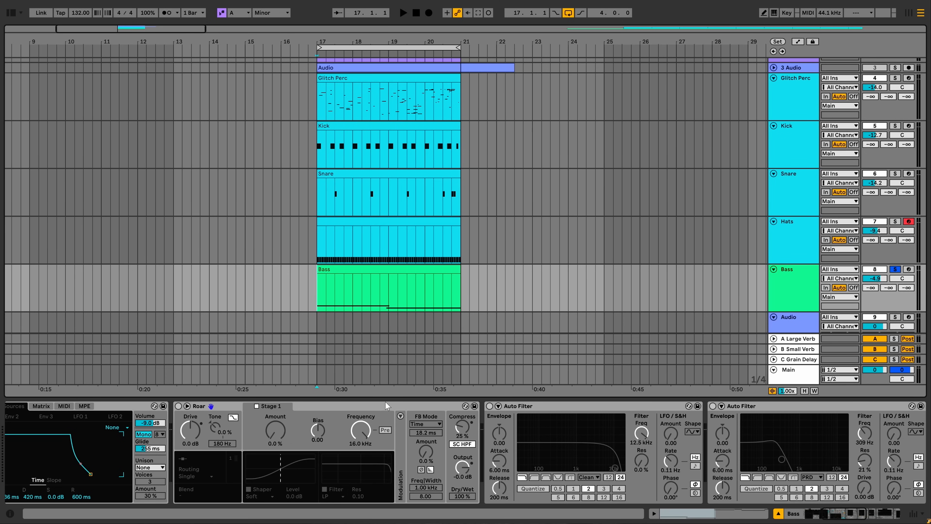
{"action": "left_click", "coordinate": [712, 405]}
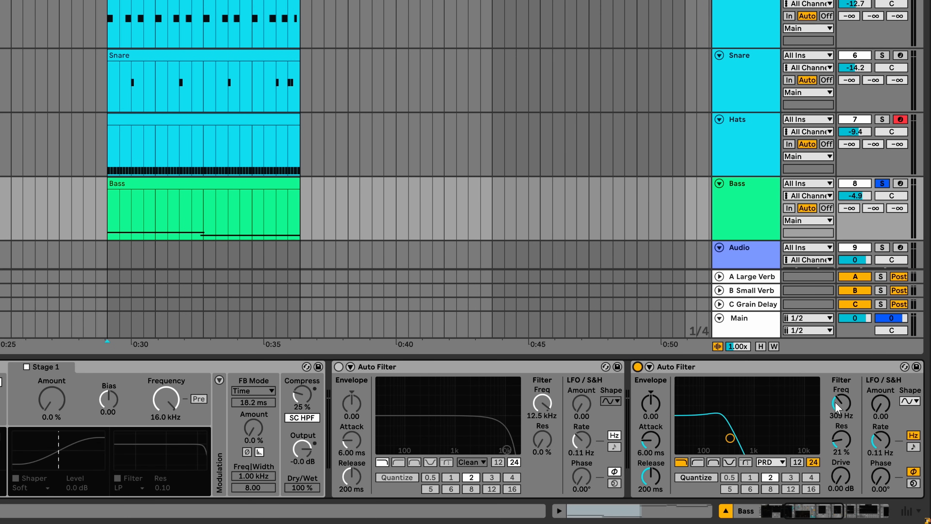
{"action": "mouse_move", "coordinate": [835, 402]}
{"action": "left_mouse_down"}
{"action": "mouse_move", "coordinate": [835, 376]}
{"action": "mouse_move", "coordinate": [835, 404]}
{"action": "left_mouse_up"}
{"action": "key", "text": "space"}
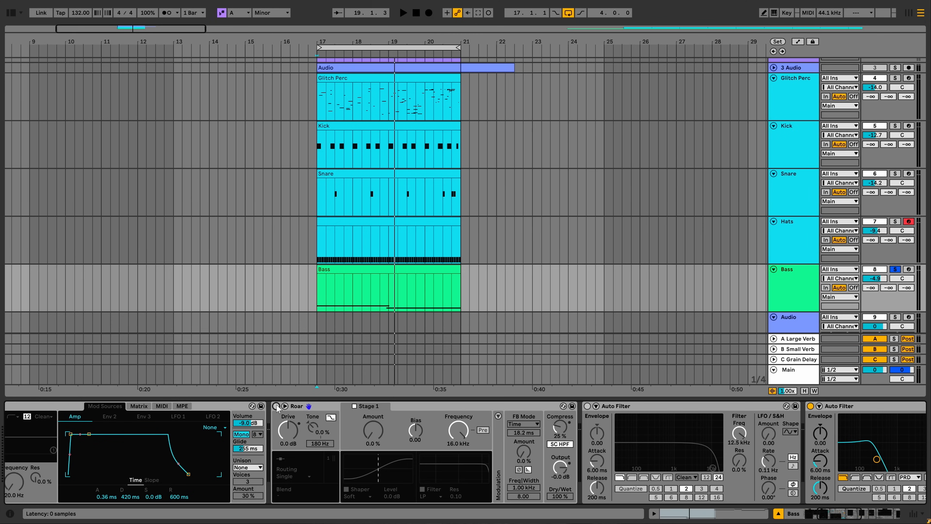
Enable Roar on the Bass track, set its drive to 4.5 dB and play the bass
{"action": "left_click", "coordinate": [275, 406]}
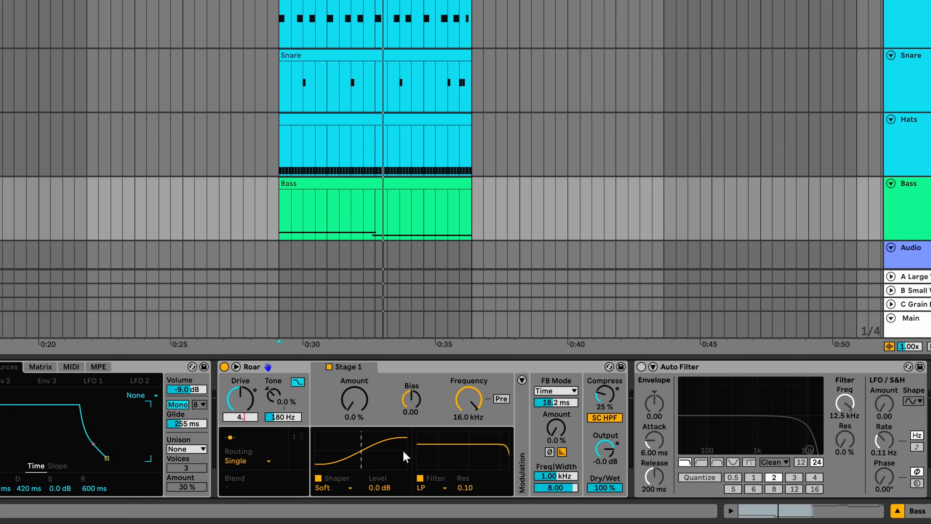
{"action": "type", "text": "5"}
{"action": "key", "text": "Return"}
{"action": "key", "text": "space"}
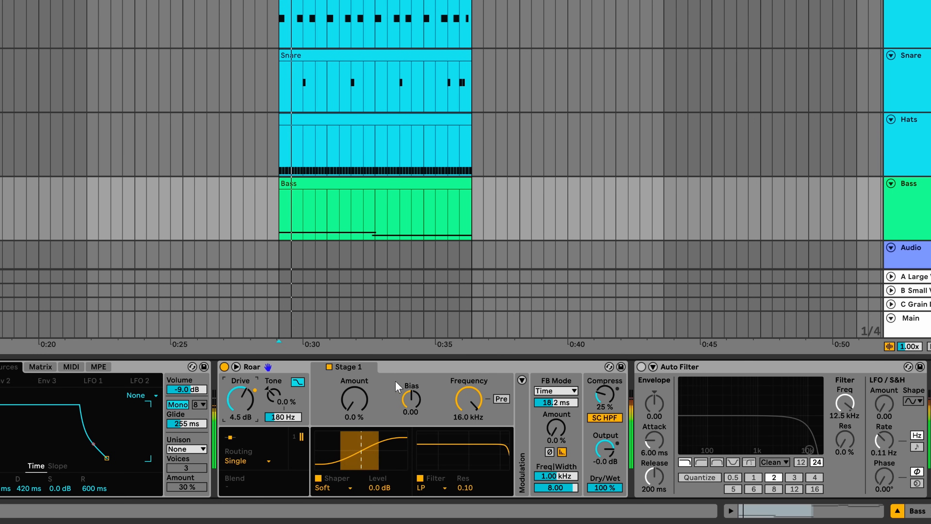
Set Roar's Stage 1 shaper type to Polynomial and its amount to 43%
{"action": "left_click", "coordinate": [346, 488]}
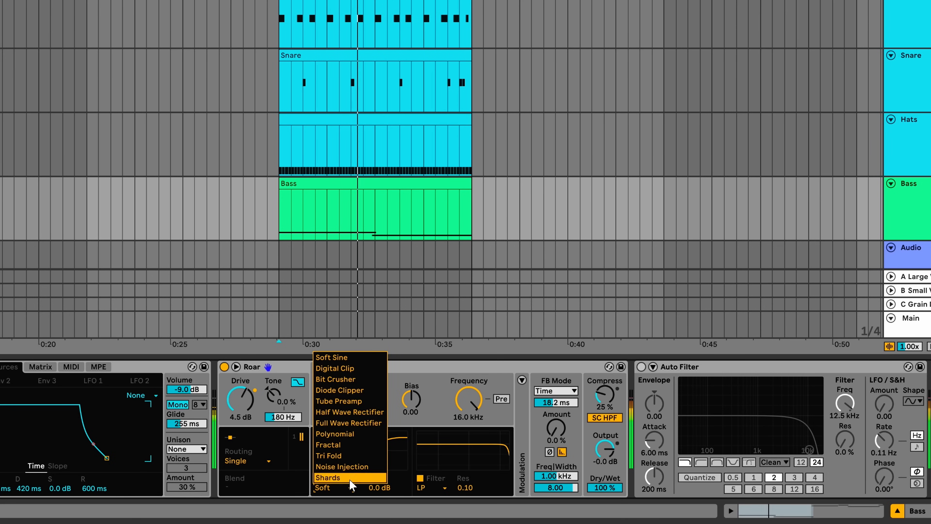
{"action": "left_click", "coordinate": [352, 434]}
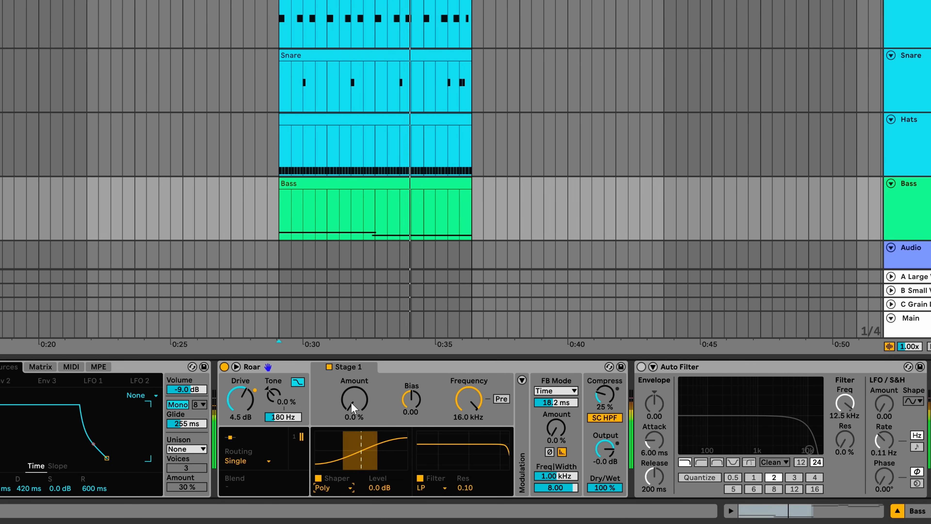
{"action": "mouse_move", "coordinate": [350, 402]}
{"action": "left_mouse_down"}
{"action": "mouse_move", "coordinate": [350, 367]}
{"action": "mouse_move", "coordinate": [350, 384]}
{"action": "left_mouse_up"}
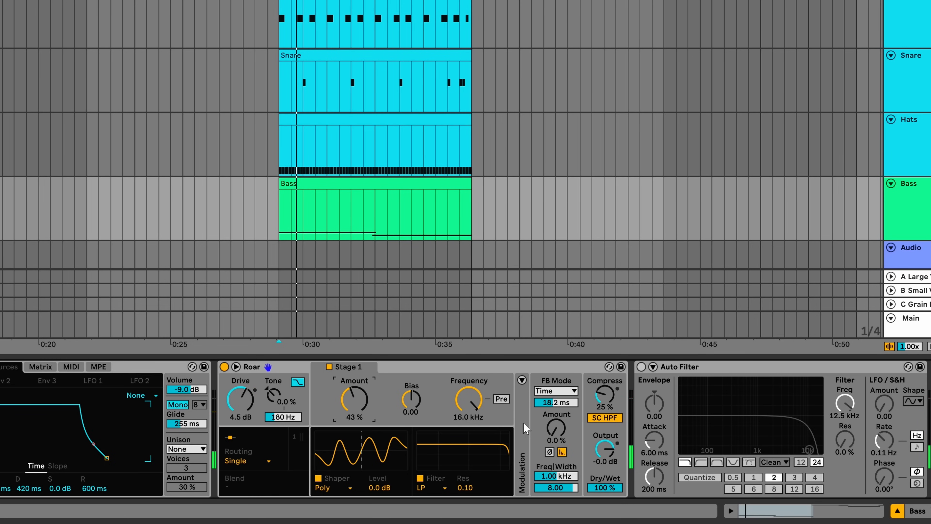
Map LFO 1 to the Shaper 1 amount in Roar's modulation matrix with a depth of 66
{"action": "left_click", "coordinate": [521, 380]}
{"action": "left_click", "coordinate": [588, 364]}
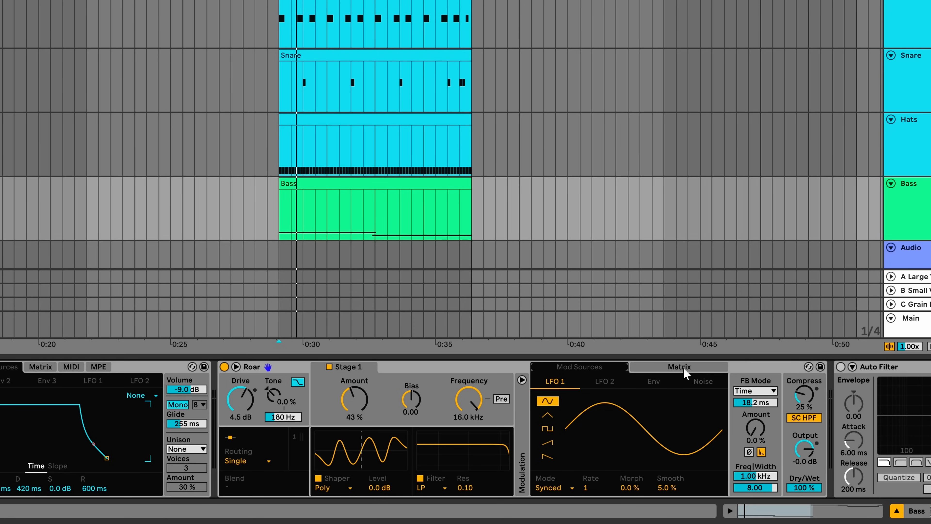
{"action": "left_click", "coordinate": [666, 366]}
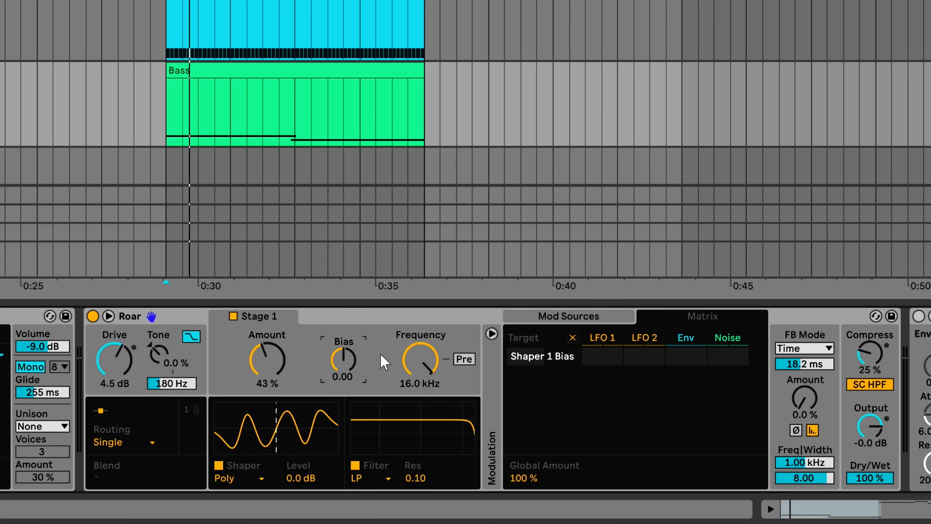
{"action": "left_click", "coordinate": [433, 342]}
{"action": "left_click", "coordinate": [261, 345]}
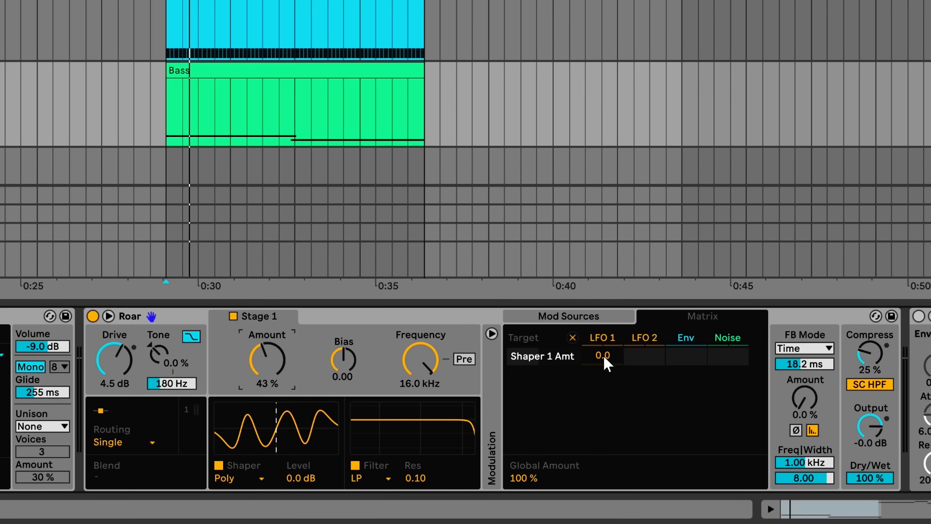
{"action": "left_click_drag", "start_coordinate": [602, 355], "coordinate": [602, 333]}
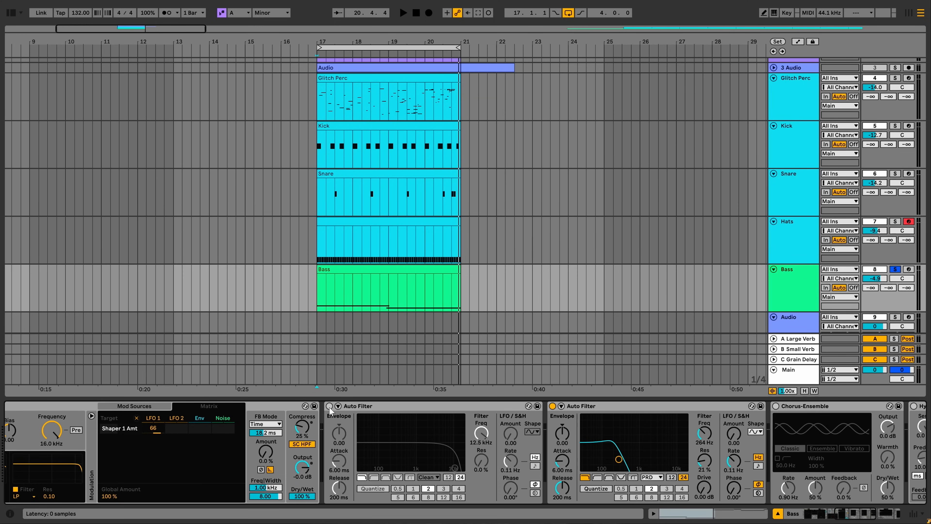
Enable the first Auto Filter as a notch at 582 Hz with 42% resonance, LFO amount 11.2 and rate 0.15 Hz, and audition the bass
{"action": "left_click", "coordinate": [329, 406]}
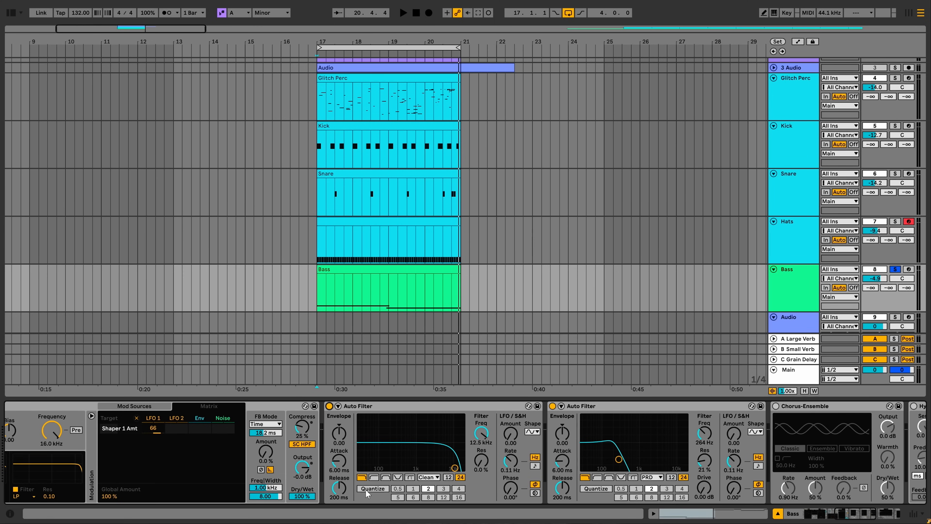
{"action": "left_click", "coordinate": [397, 477]}
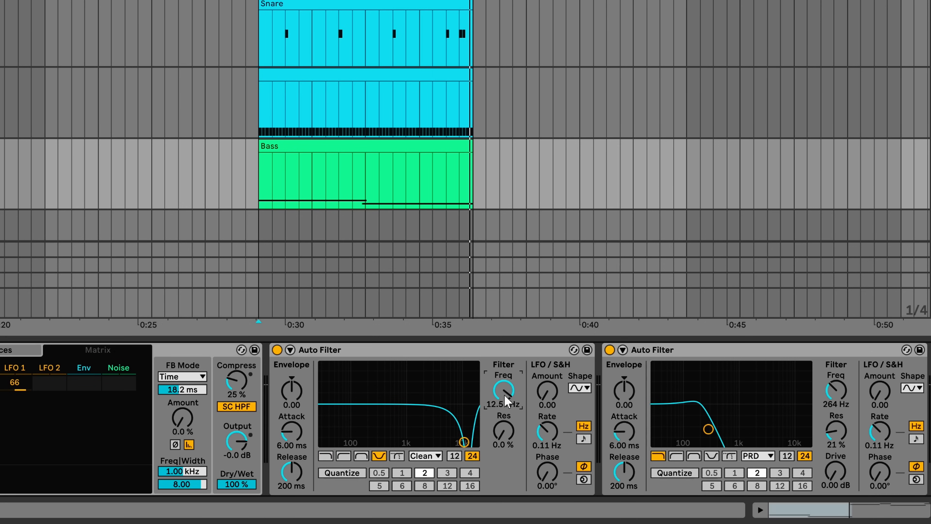
{"action": "mouse_move", "coordinate": [506, 401]}
{"action": "left_mouse_down"}
{"action": "mouse_move", "coordinate": [507, 437]}
{"action": "mouse_move", "coordinate": [503, 410]}
{"action": "left_mouse_up"}
{"action": "key", "text": "space"}
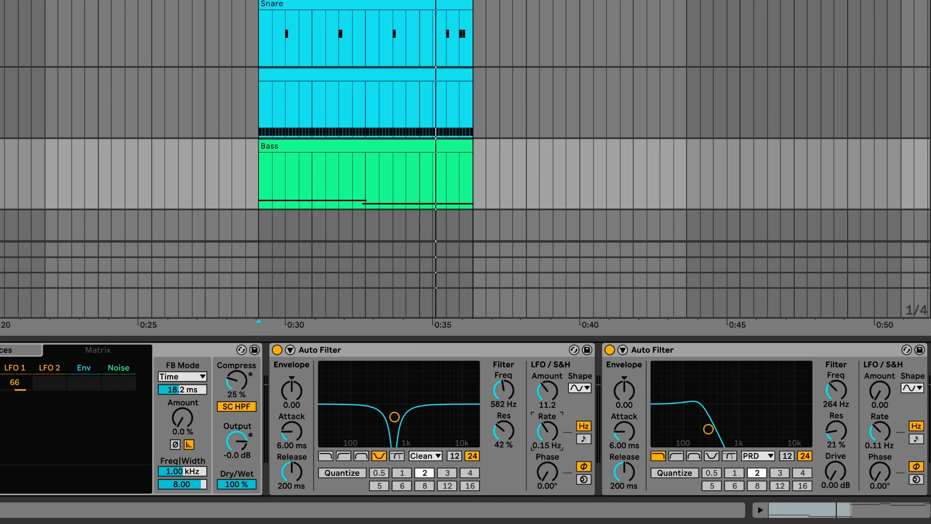
{"action": "key", "text": "space"}
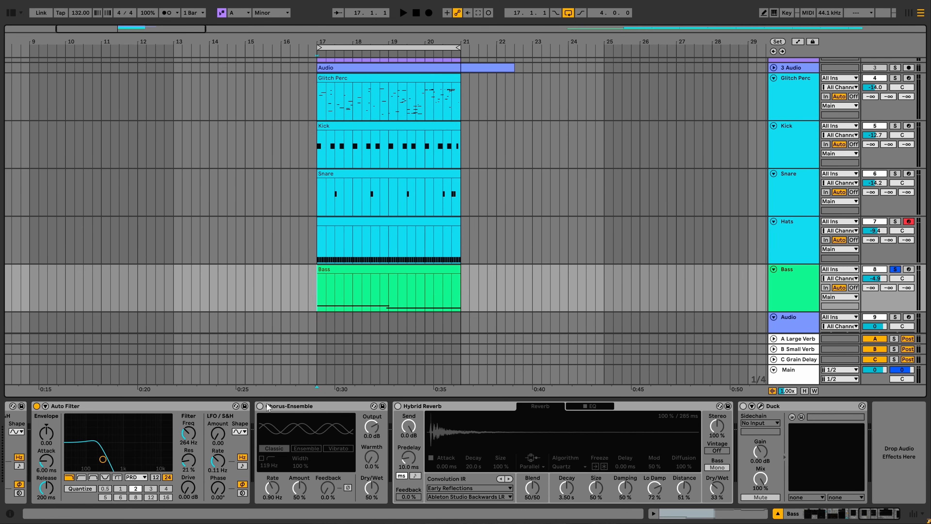
Enable Chorus-Ensemble with its high-pass filter on, setting the rate to 0.31 Hz and dry/wet to 31% during playback
{"action": "left_click", "coordinate": [260, 407]}
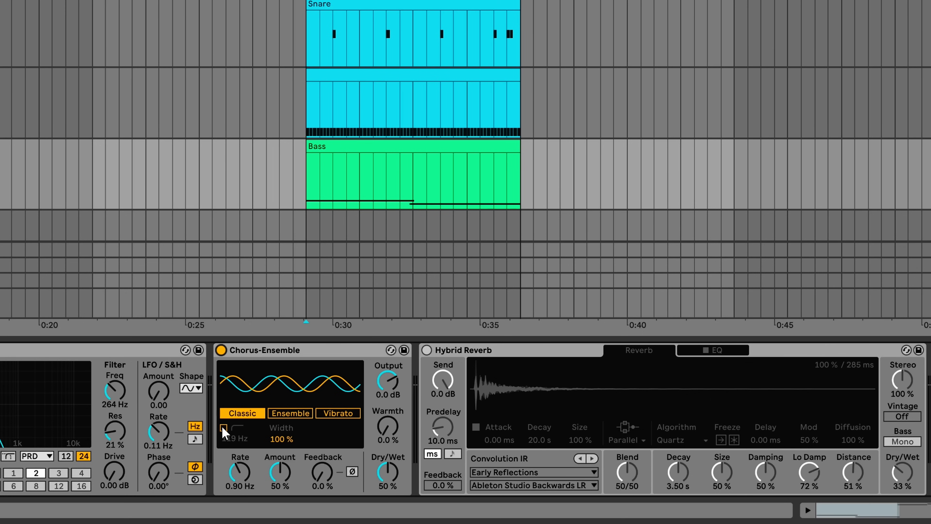
{"action": "left_click", "coordinate": [223, 428]}
{"action": "key", "text": "space"}
{"action": "left_click_drag", "start_coordinate": [242, 481], "coordinate": [242, 503]}
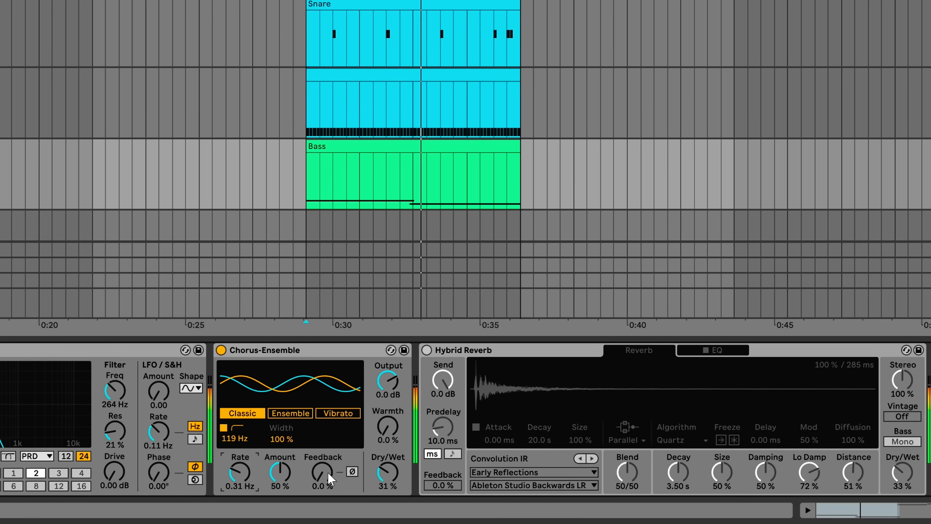
Enable Hybrid Reverb on the bass, set its blend to 0/100, and audition it with the reverb's EQ shown
{"action": "left_click", "coordinate": [427, 350]}
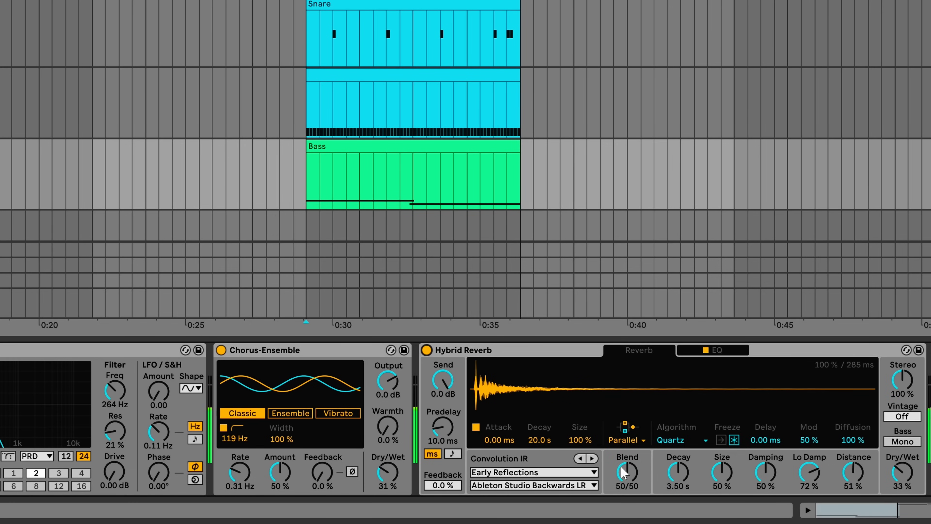
{"action": "left_click_drag", "start_coordinate": [631, 476], "coordinate": [642, 488]}
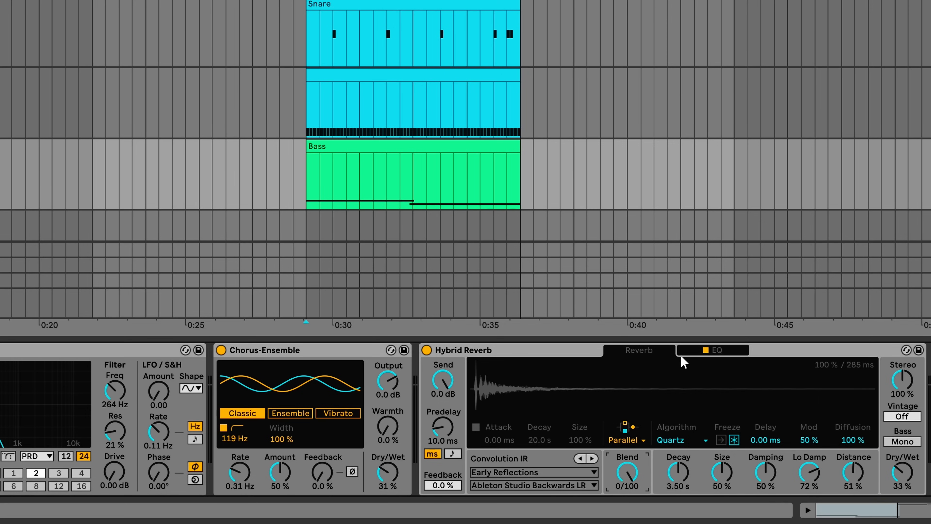
{"action": "left_click", "coordinate": [724, 351]}
{"action": "key", "text": "space"}
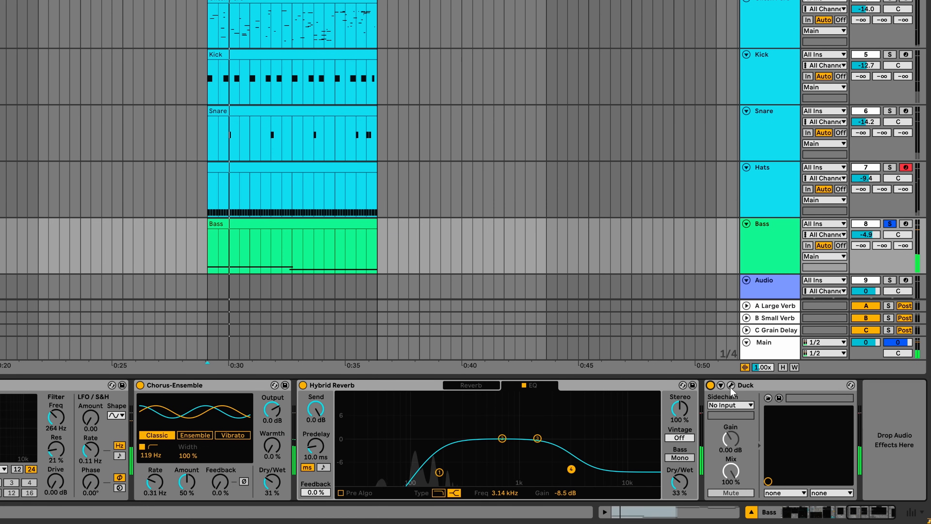
Open the Duck plug-in on the bass track and set its sidechain input to Kick
{"action": "left_click", "coordinate": [730, 385]}
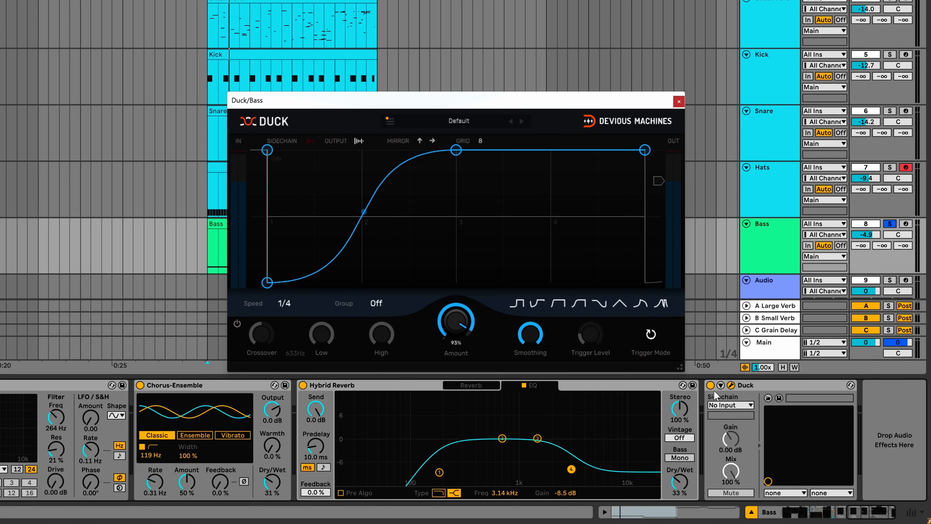
{"action": "left_click", "coordinate": [750, 404]}
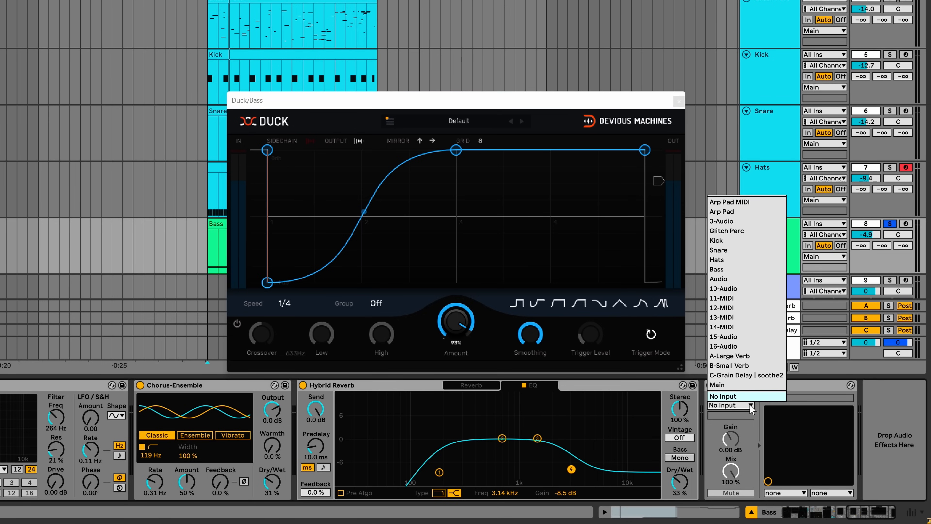
{"action": "left_click", "coordinate": [733, 241]}
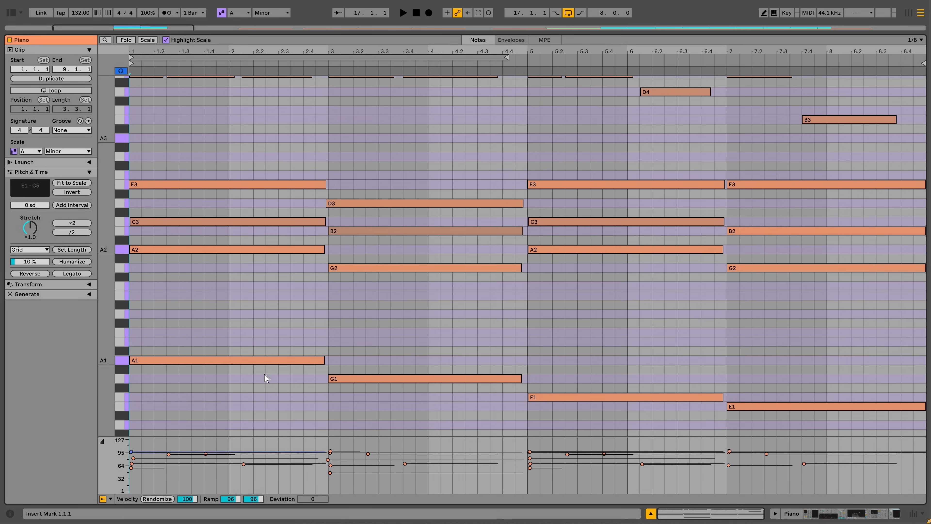
Examine the four two-bar chords in the Piano clip, including the bass note under each one
{"action": "left_click_drag", "start_coordinate": [271, 372], "coordinate": [277, 133]}
{"action": "left_click_drag", "start_coordinate": [436, 420], "coordinate": [438, 145]}
{"action": "left_click_drag", "start_coordinate": [647, 421], "coordinate": [664, 154]}
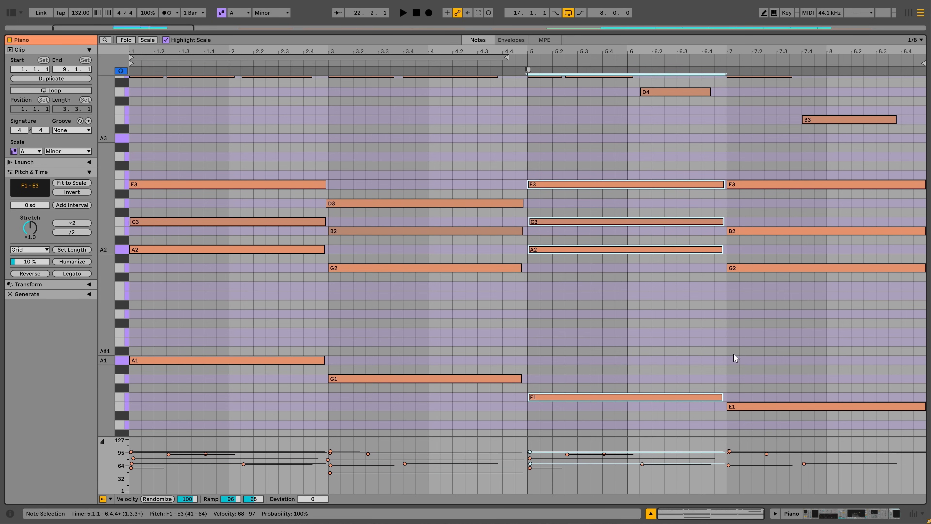
{"action": "left_click_drag", "start_coordinate": [788, 425], "coordinate": [785, 157]}
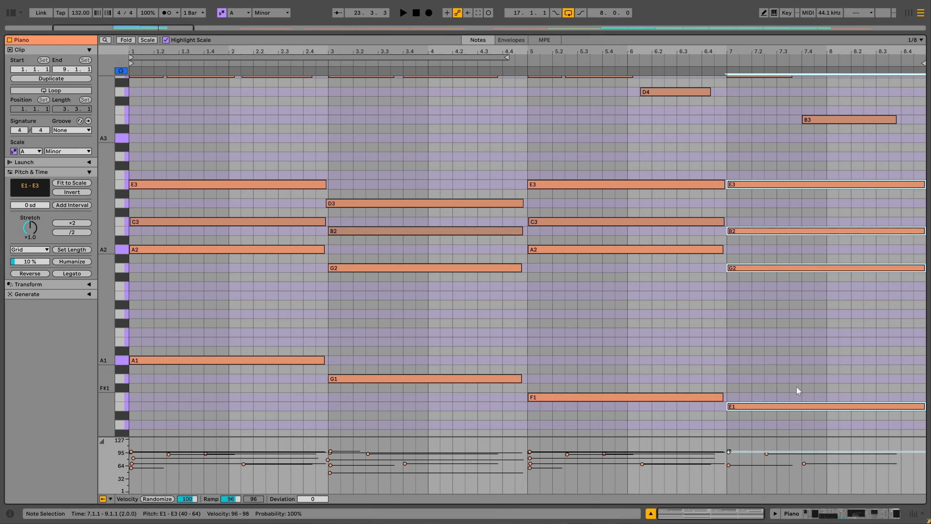
Move the E3 note of the Piano clip's last chord down an octave to E2 and back up to E3
{"action": "left_click", "coordinate": [744, 185]}
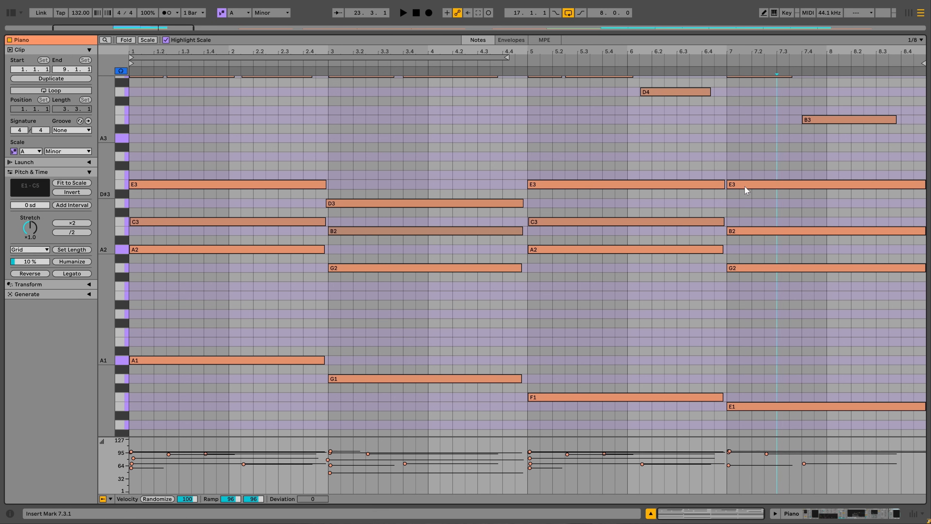
{"action": "key", "text": "shift+Down"}
{"action": "left_click_drag", "start_coordinate": [788, 346], "coordinate": [793, 179]}
{"action": "left_click", "coordinate": [751, 326]}
{"action": "left_click", "coordinate": [753, 296]}
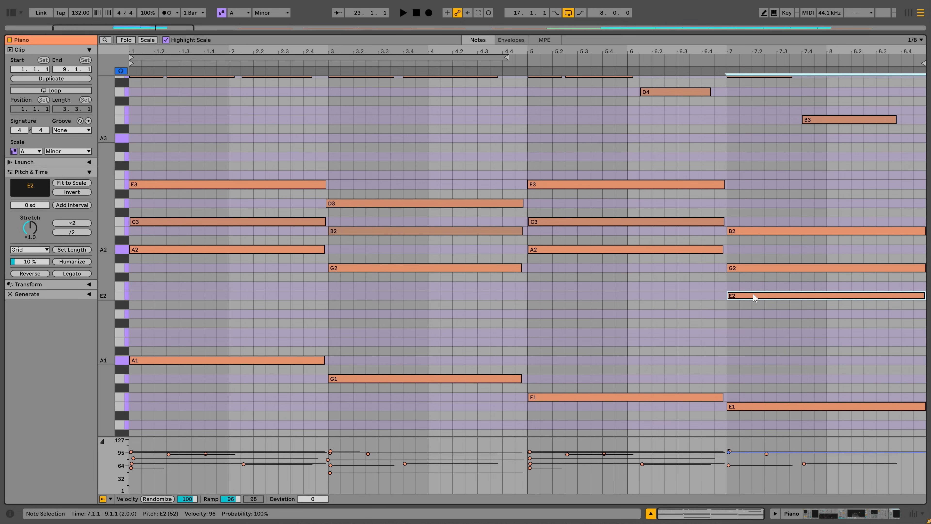
{"action": "key", "text": "shift+Up"}
Examine the repeated E4 and B4 notes in the Piano clip's upper melody
{"action": "scroll", "coordinate": [736, 286], "scroll_direction": "up", "scroll_amount": 8}
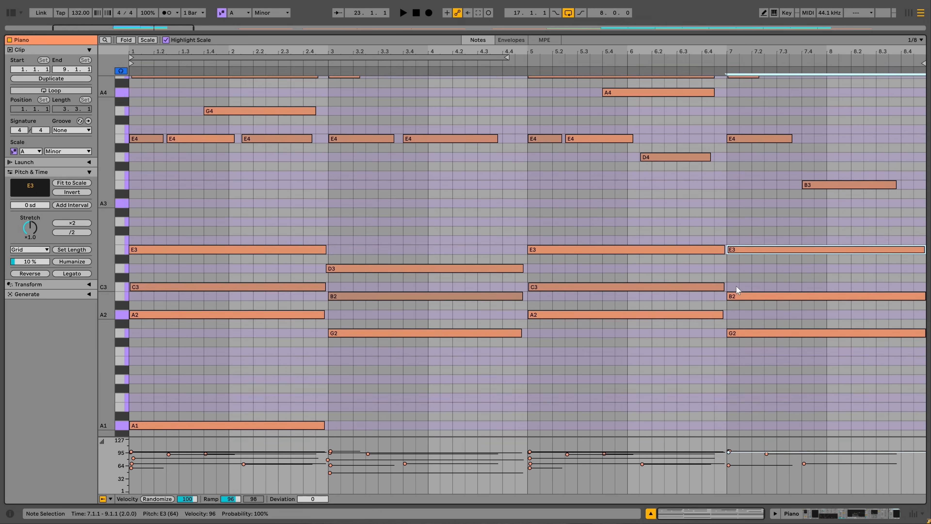
{"action": "left_click", "coordinate": [118, 205]}
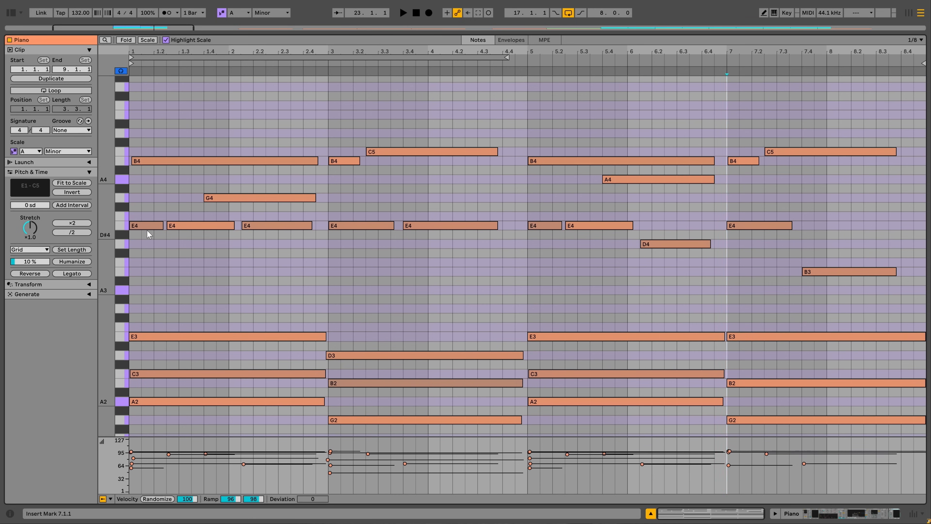
{"action": "left_click", "coordinate": [124, 226]}
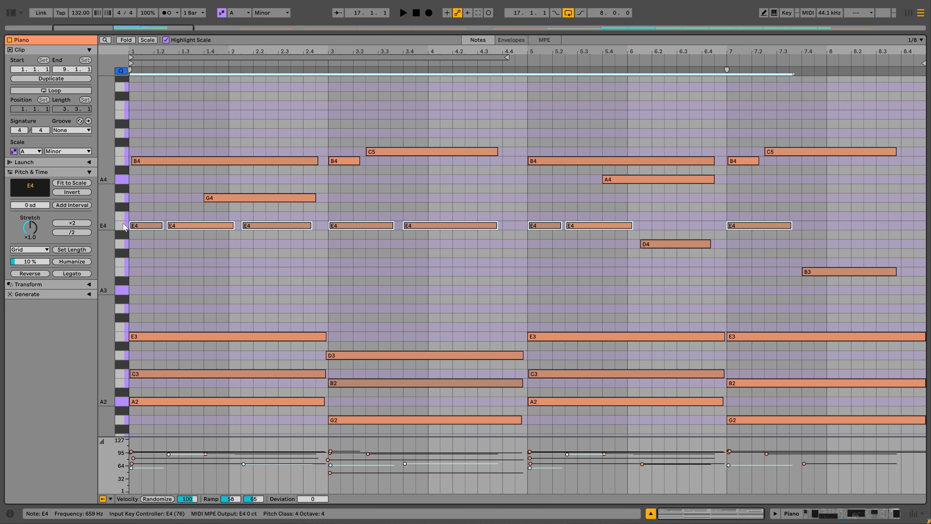
{"action": "left_click", "coordinate": [124, 226]}
{"action": "left_click", "coordinate": [121, 163]}
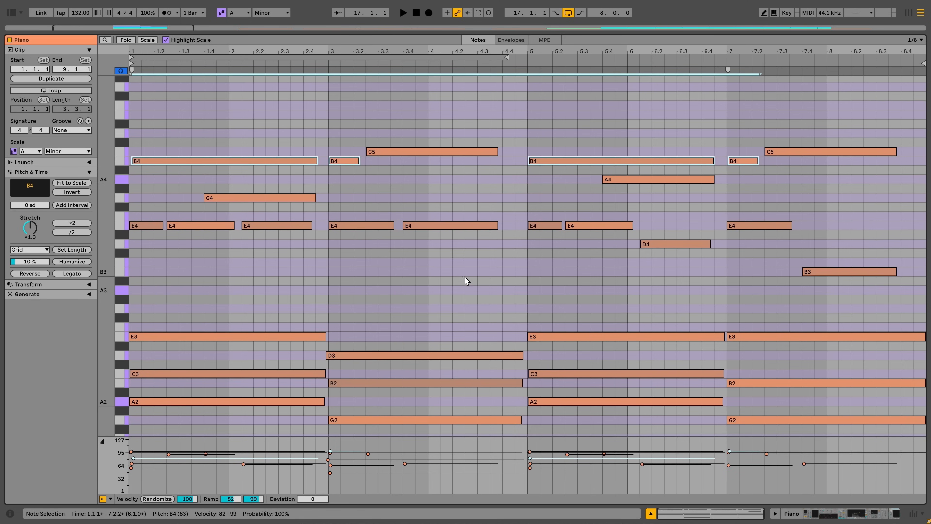
Show the Piano track's device chain and examine its Velocity device
{"action": "key", "text": "shift+Tab"}
{"action": "left_click", "coordinate": [329, 229]}
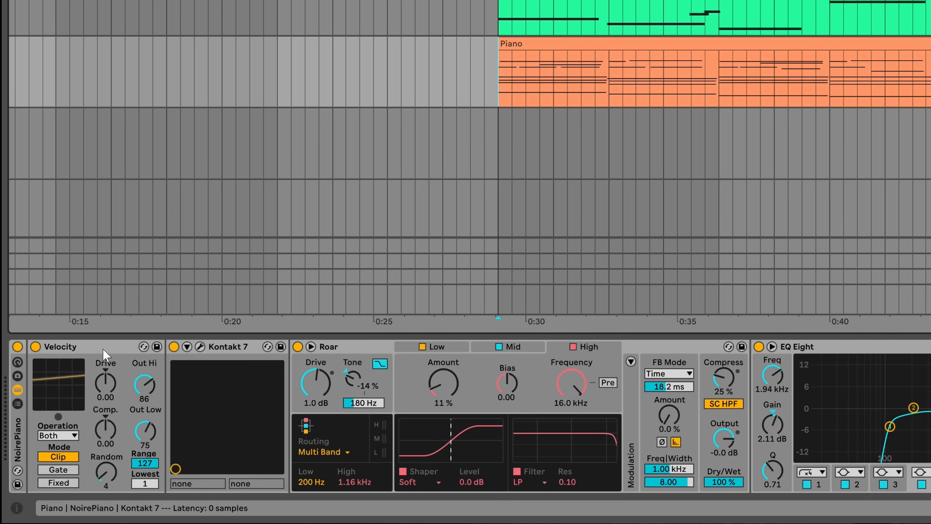
{"action": "left_click", "coordinate": [102, 353]}
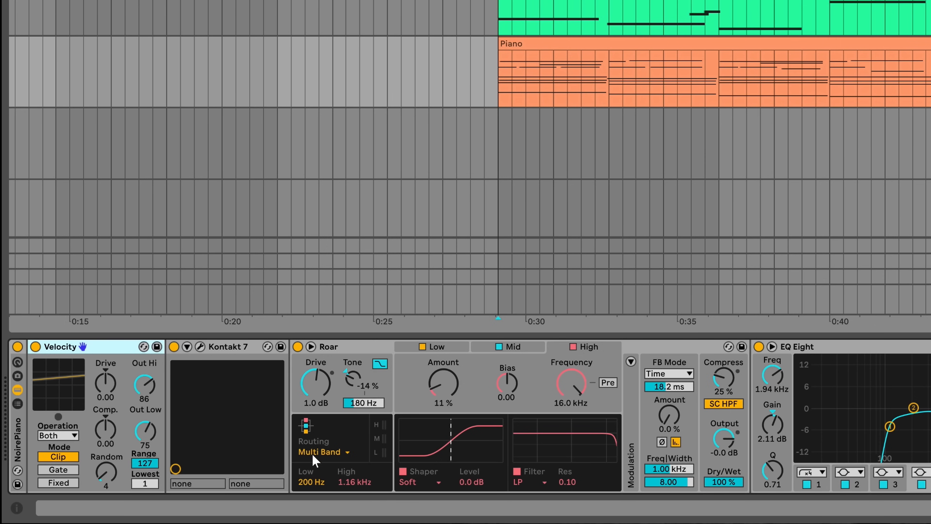
Review the Low, Mid and High band settings of the piano's Roar and compare the playback with Roar bypassed
{"action": "left_click", "coordinate": [454, 351]}
{"action": "left_click", "coordinate": [517, 354]}
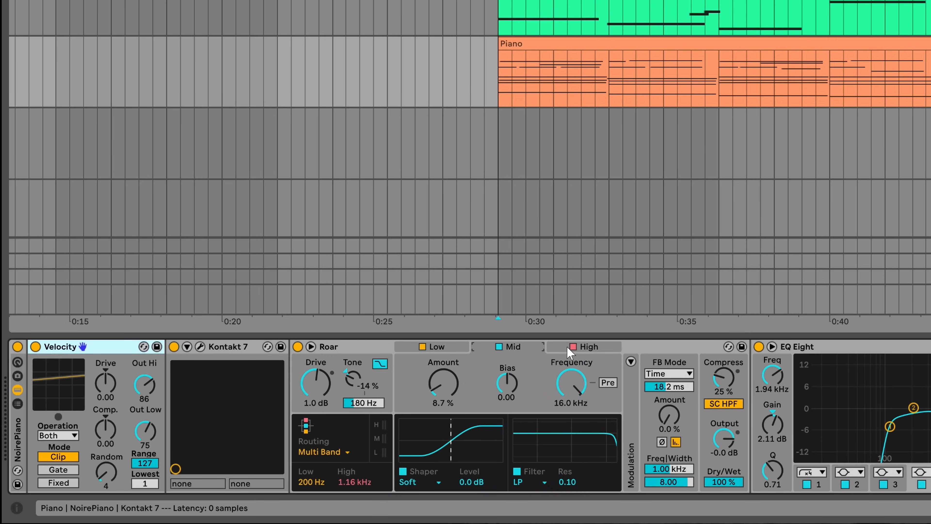
{"action": "left_click", "coordinate": [605, 353]}
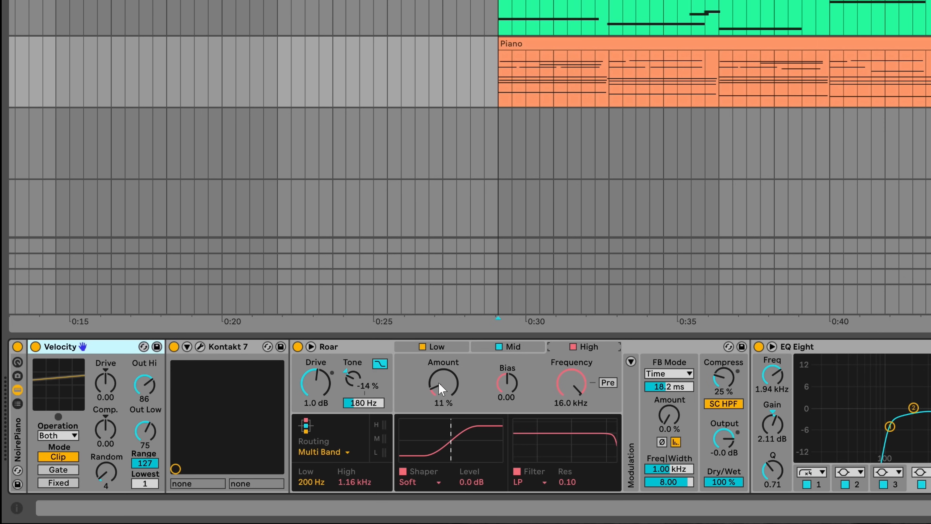
{"action": "left_click", "coordinate": [441, 352]}
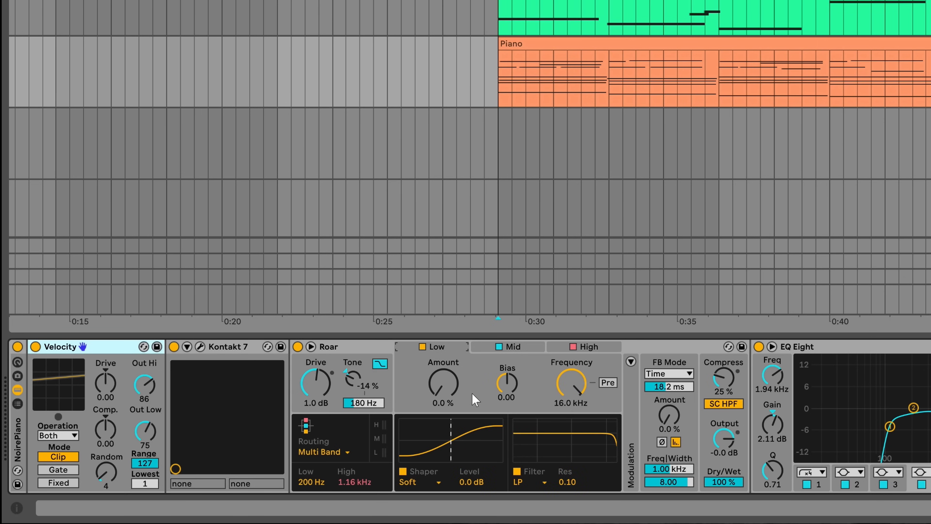
{"action": "left_click", "coordinate": [509, 349]}
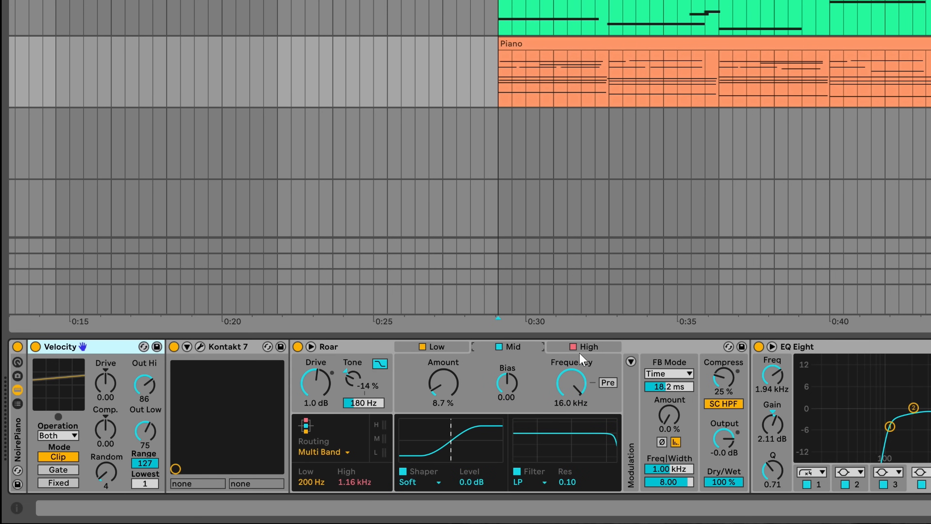
{"action": "left_click", "coordinate": [592, 352]}
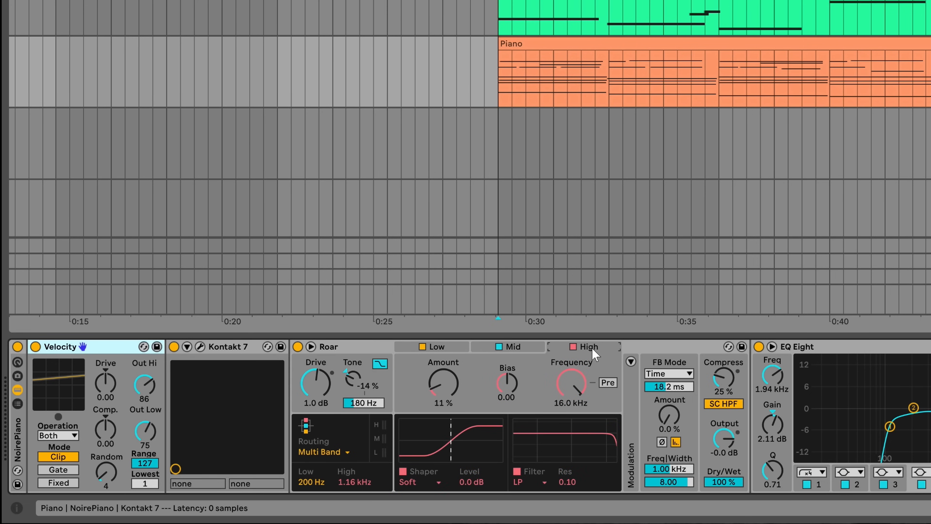
{"action": "left_click", "coordinate": [298, 347]}
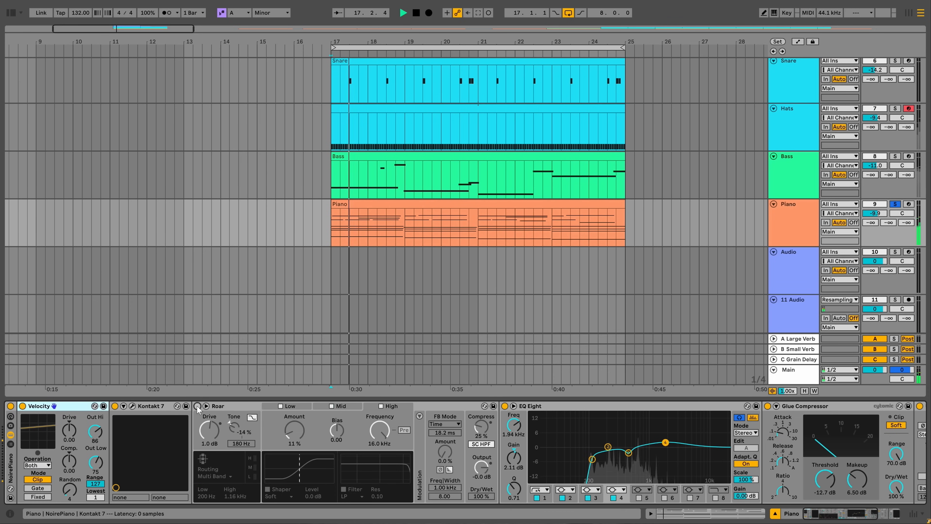
{"action": "left_click", "coordinate": [298, 346]}
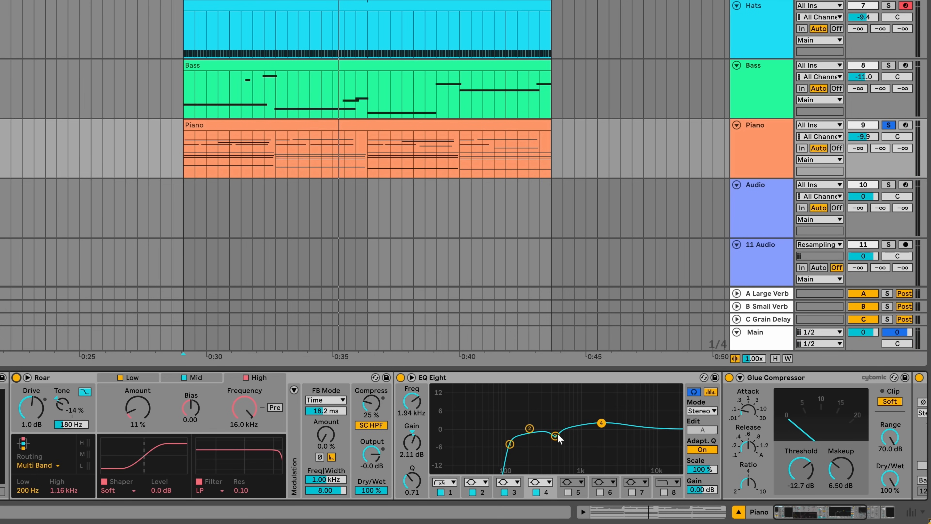
Examine the end of the piano's effect chain and view the Duck plug-in's ducking curve
{"action": "left_click_drag", "start_coordinate": [811, 513], "coordinate": [841, 511]}
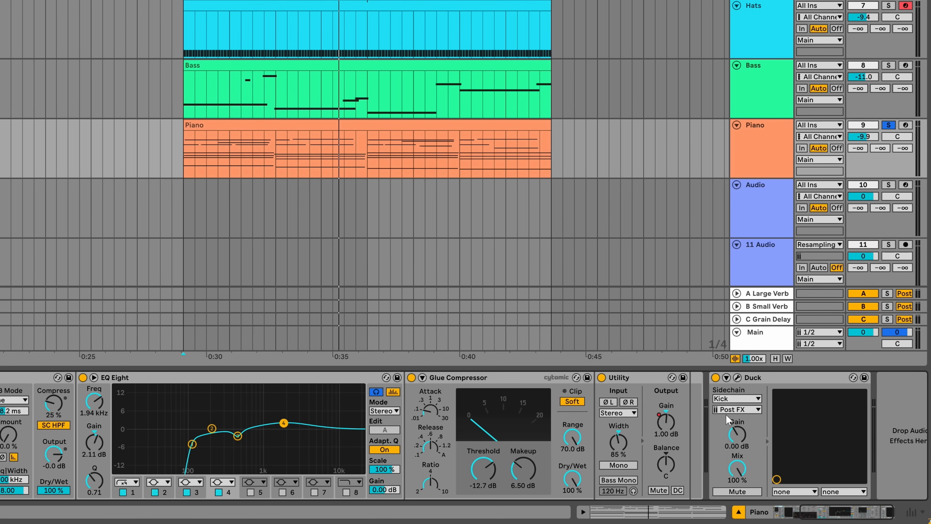
{"action": "left_click", "coordinate": [737, 378]}
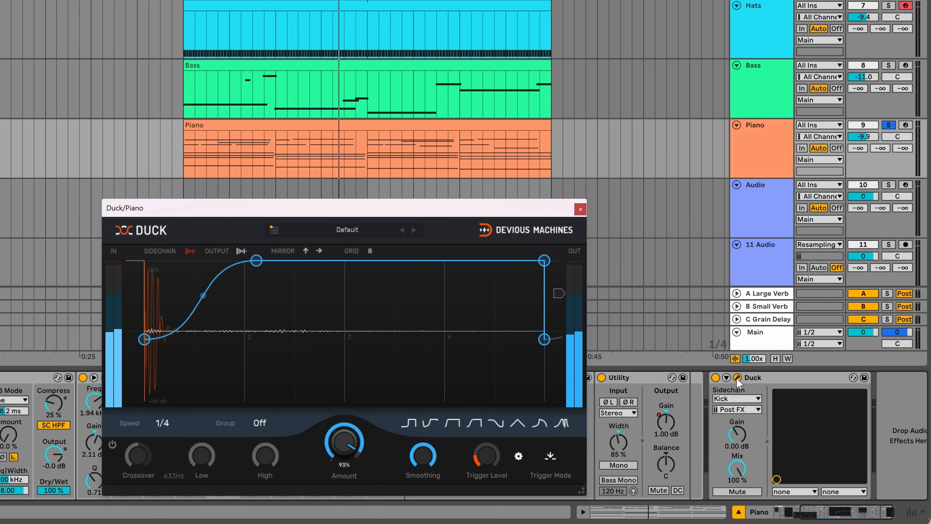
{"action": "left_click", "coordinate": [737, 378]}
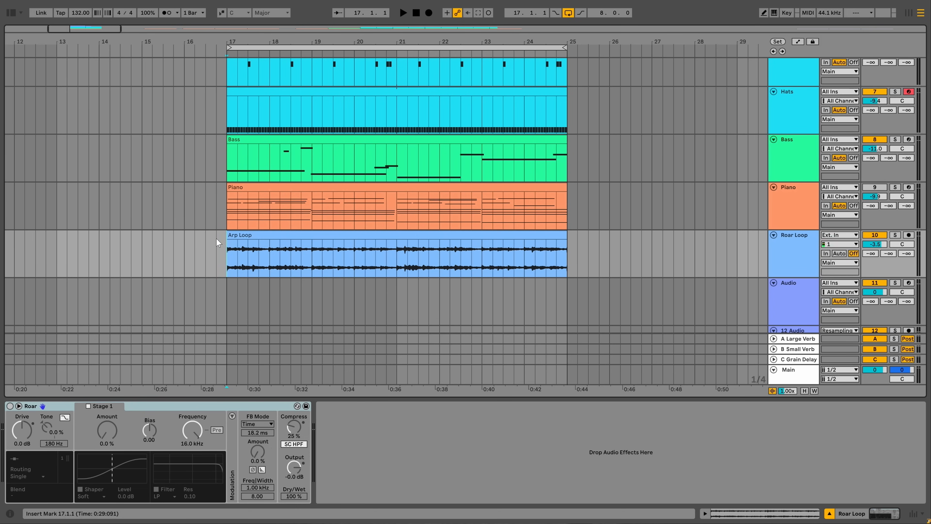
Audition the Arp Loop in the full arrangement, then solo the Roar Loop track and enable its Roar device
{"action": "key", "text": "space"}
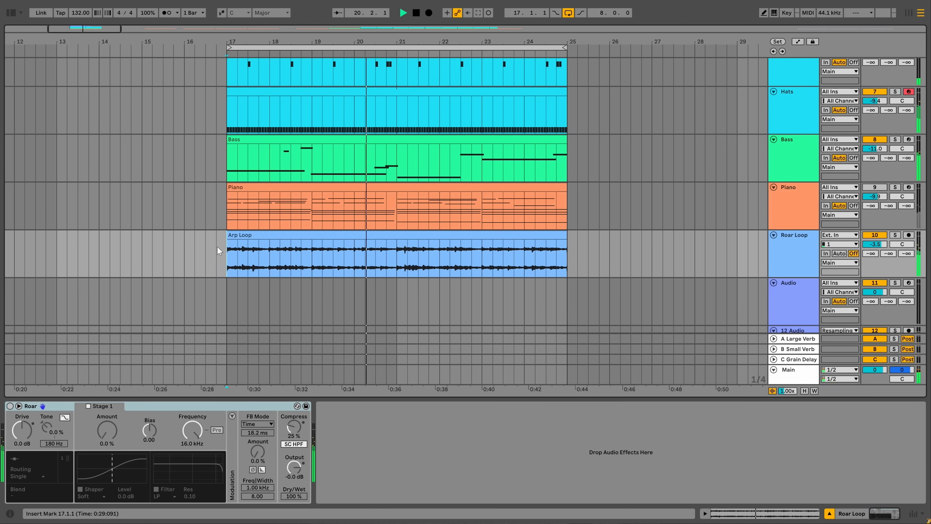
{"action": "key", "text": "s"}
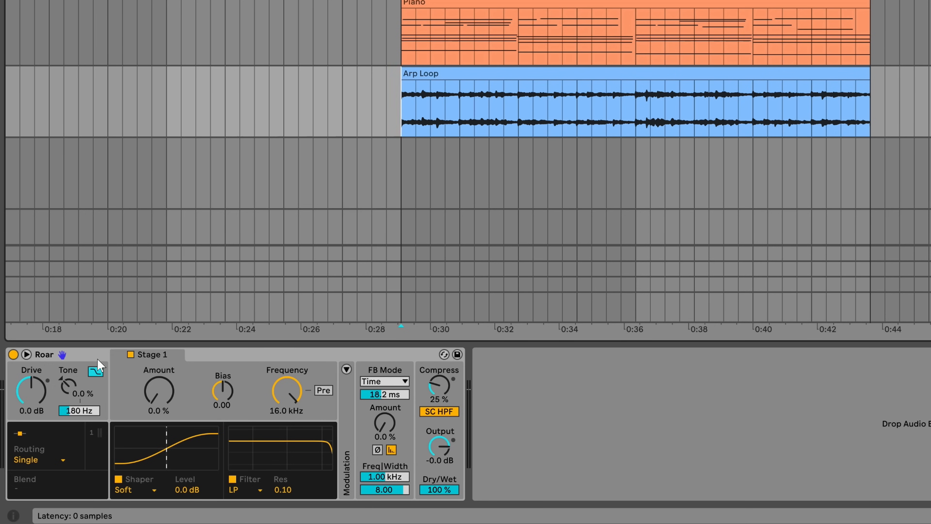
Set Roar's routing to Feedback with a 0/100 blend and raise the feedback amount to 100% while the Arp Loop plays
{"action": "left_click", "coordinate": [59, 460]}
{"action": "left_click", "coordinate": [54, 446]}
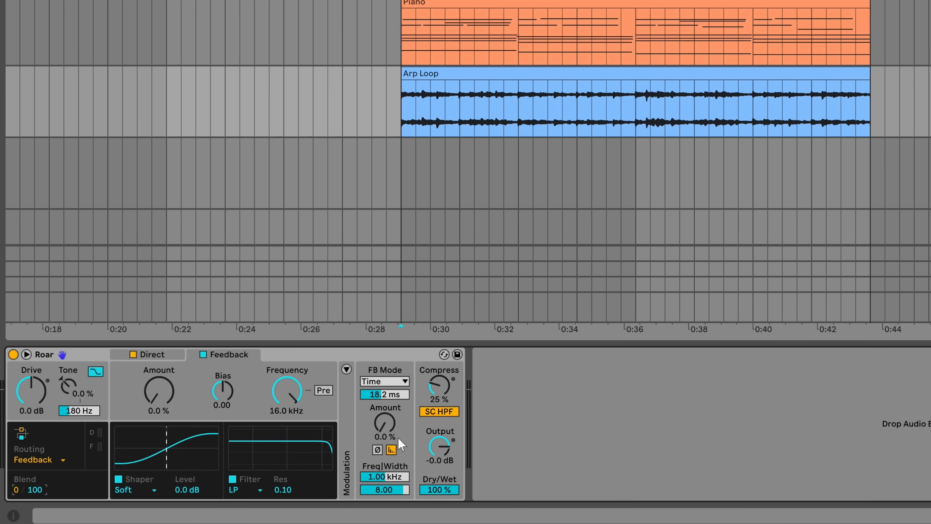
{"action": "left_click", "coordinate": [439, 70]}
{"action": "key", "text": "space"}
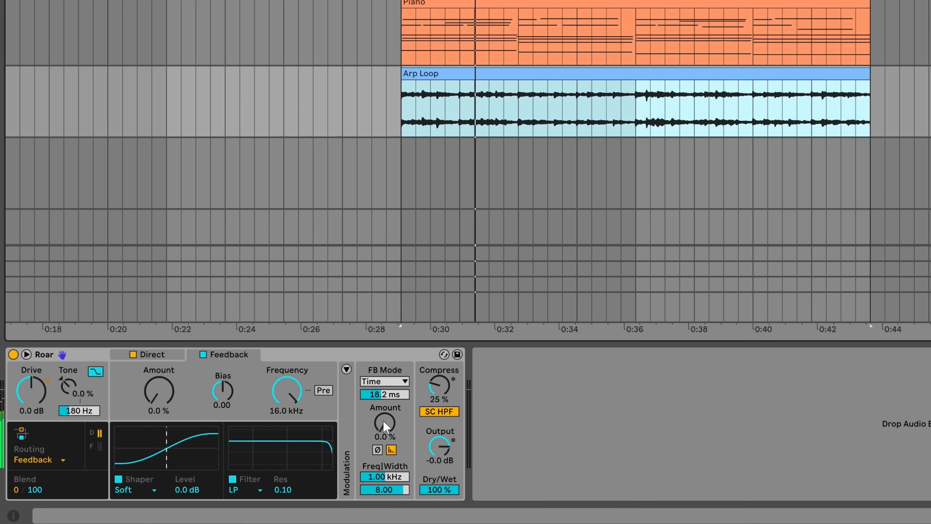
{"action": "left_click_drag", "start_coordinate": [384, 425], "coordinate": [385, 416]}
{"action": "key", "text": "space"}
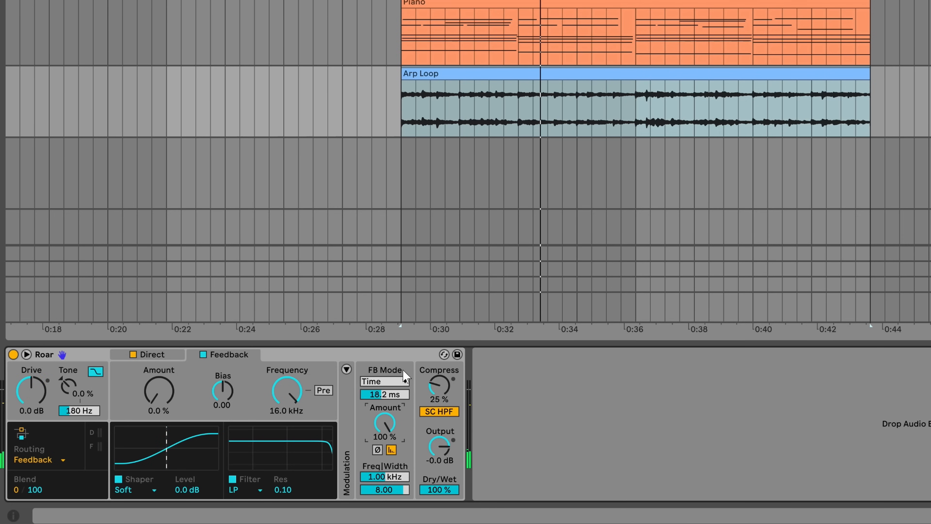
Set Roar's feedback mode to Dotted at 1/2, with the feedback filter frequency at 3.28 kHz and width at 6.74
{"action": "left_click", "coordinate": [400, 383]}
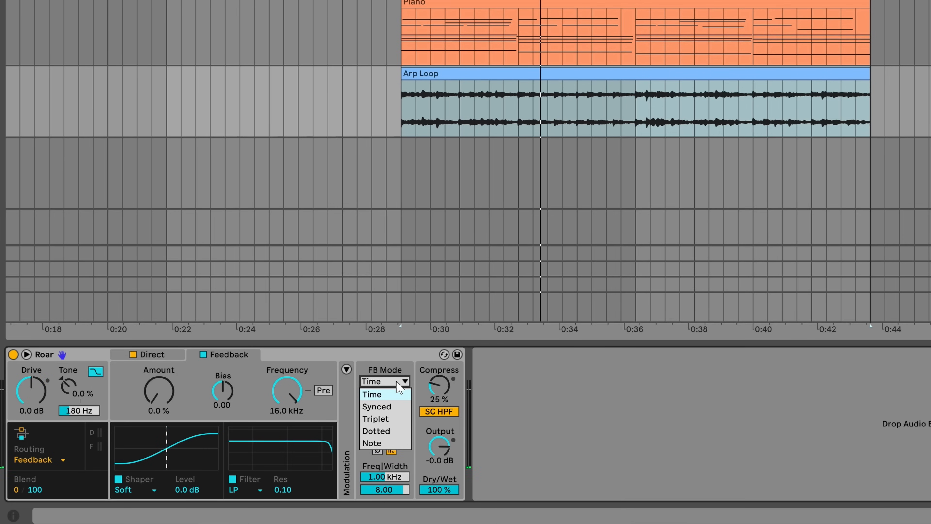
{"action": "left_click", "coordinate": [397, 438]}
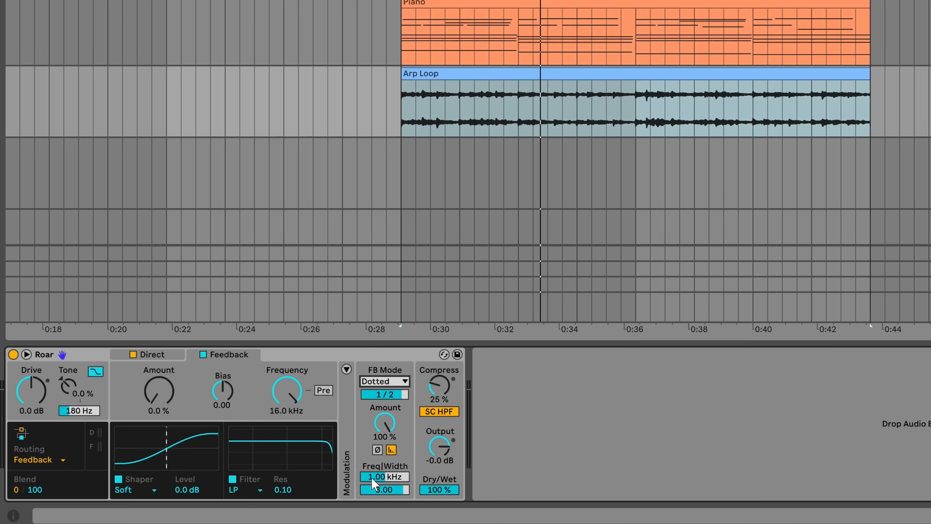
{"action": "left_click", "coordinate": [383, 478]}
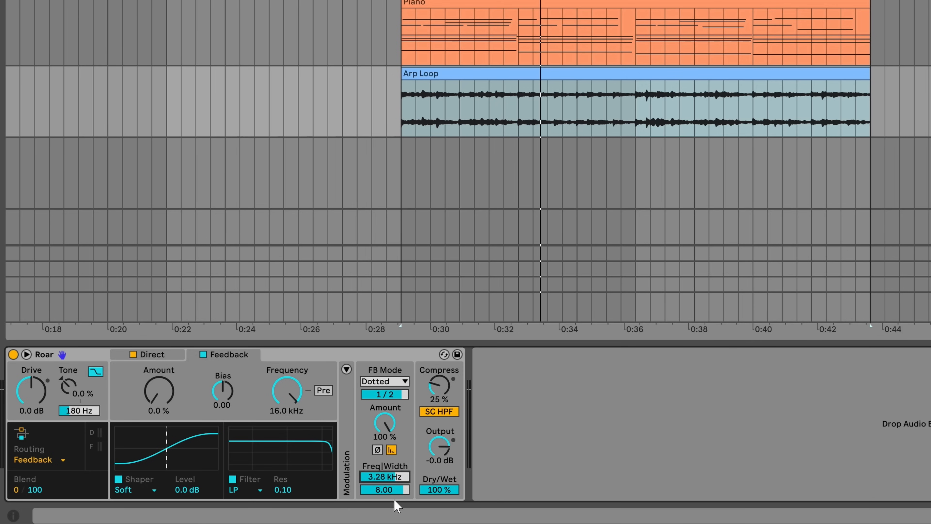
{"action": "left_click_drag", "start_coordinate": [386, 490], "coordinate": [386, 499]}
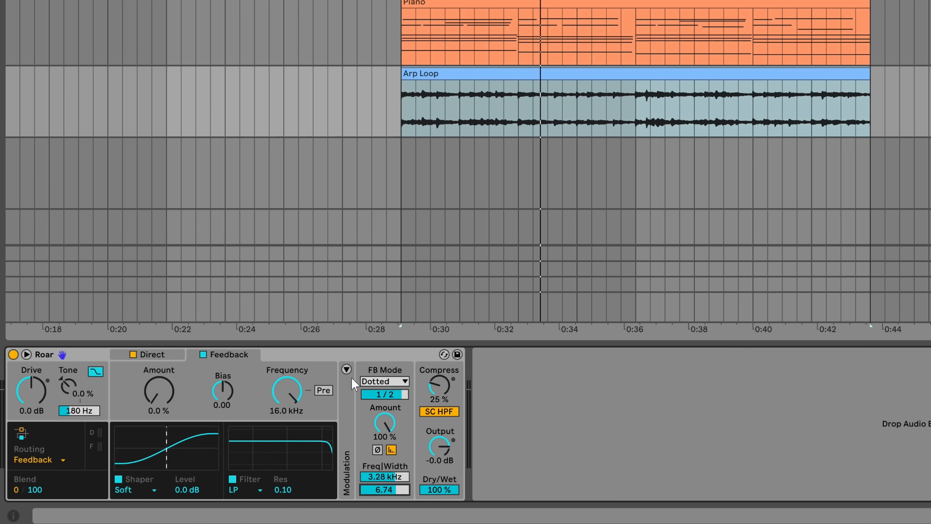
Play the Arp Loop and sweep Roar's feedback filter width, settling at 6.68
{"action": "key", "text": "space"}
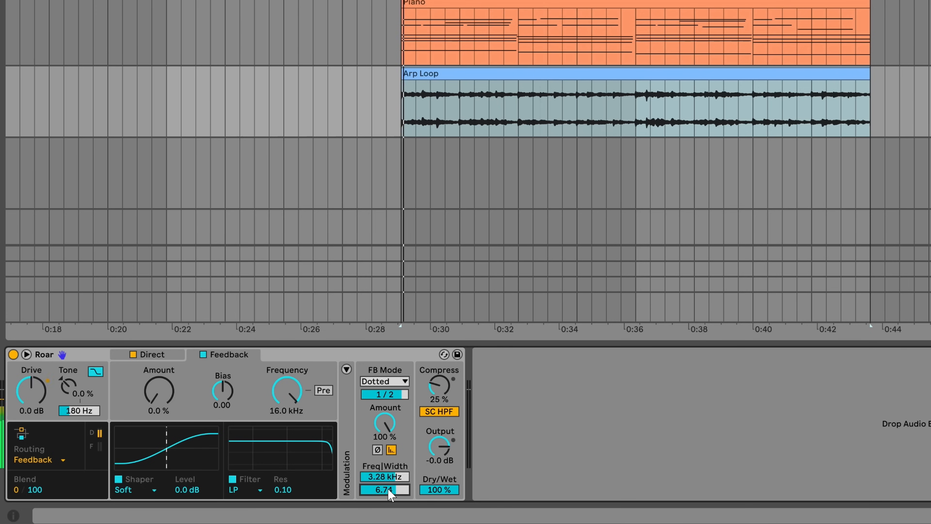
{"action": "left_click_drag", "start_coordinate": [389, 489], "coordinate": [389, 471]}
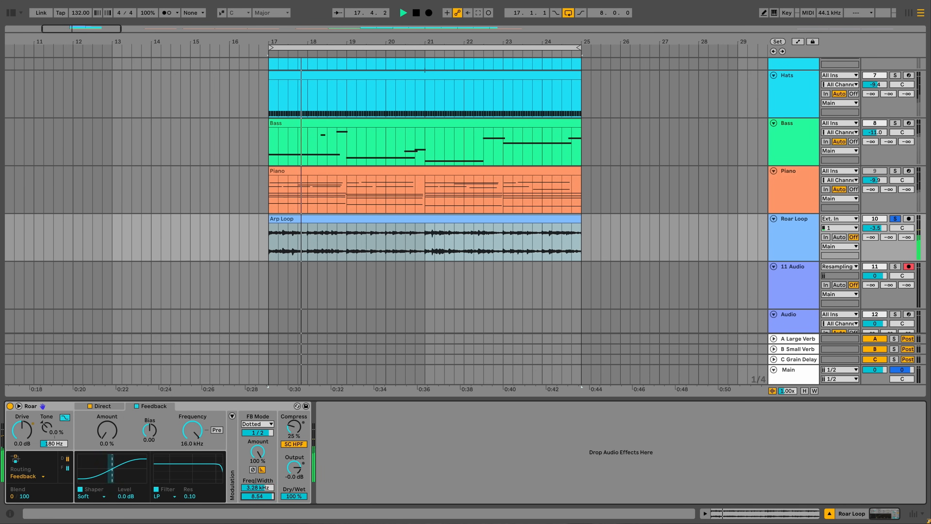
{"action": "mouse_move", "coordinate": [257, 497]}
{"action": "left_mouse_down"}
{"action": "mouse_move", "coordinate": [257, 522]}
{"action": "mouse_move", "coordinate": [259, 494]}
{"action": "left_mouse_up"}
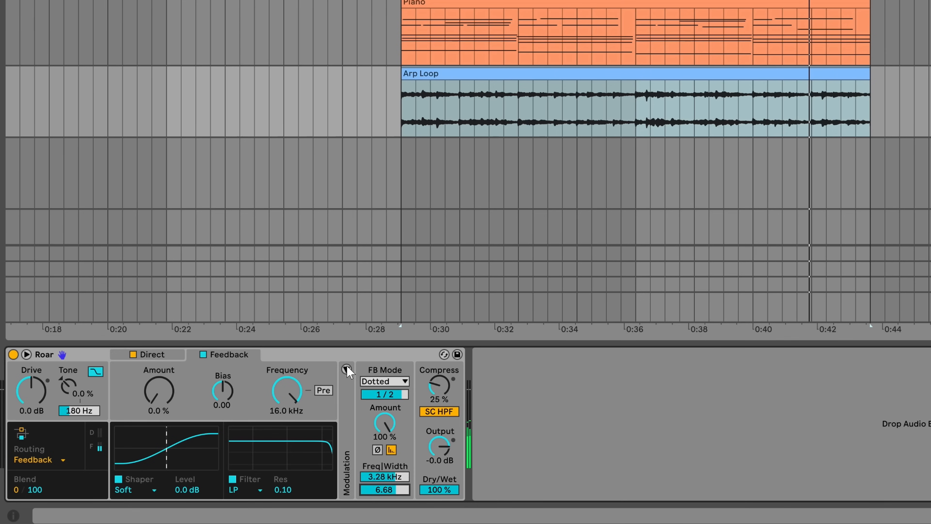
Expand Roar's modulation section and assign LFO 1 to Fb Width in the matrix with an amount of 100
{"action": "left_click", "coordinate": [232, 416]}
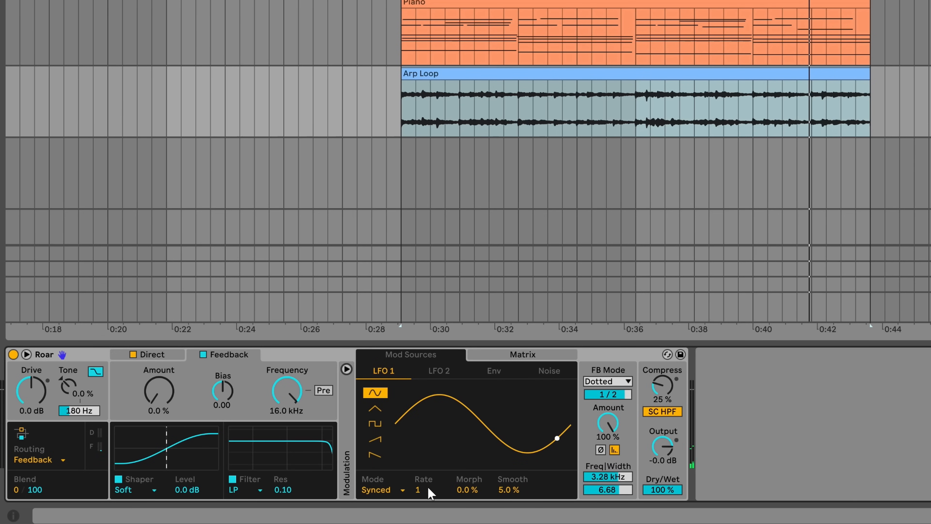
{"action": "left_click", "coordinate": [513, 356]}
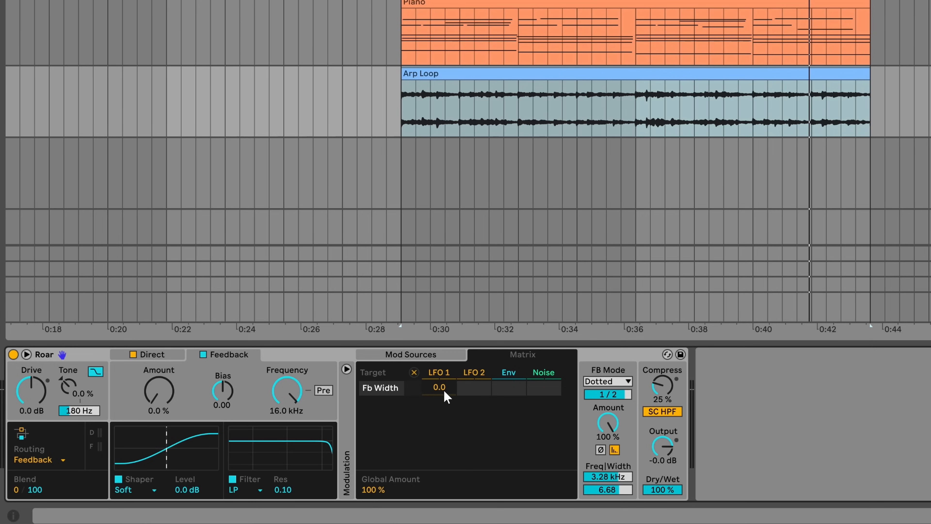
{"action": "key", "text": "space"}
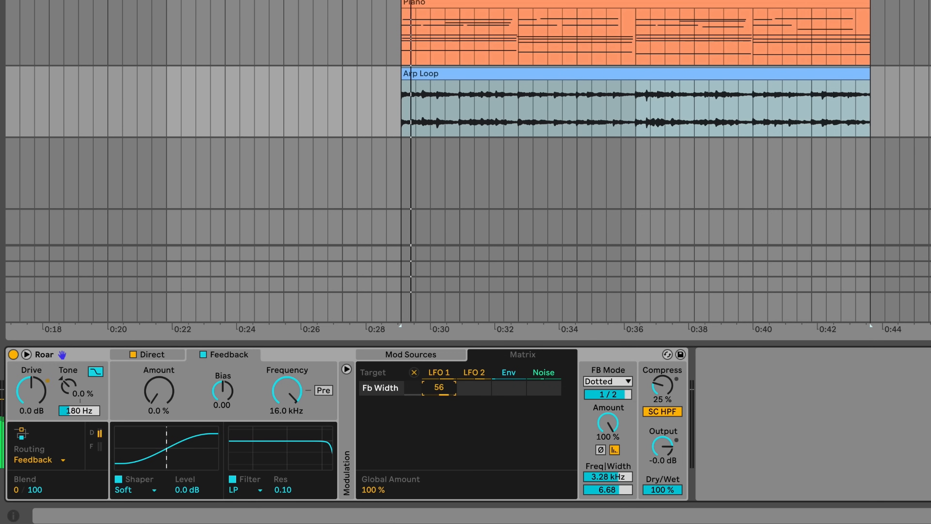
{"action": "left_click_drag", "start_coordinate": [439, 388], "coordinate": [438, 354]}
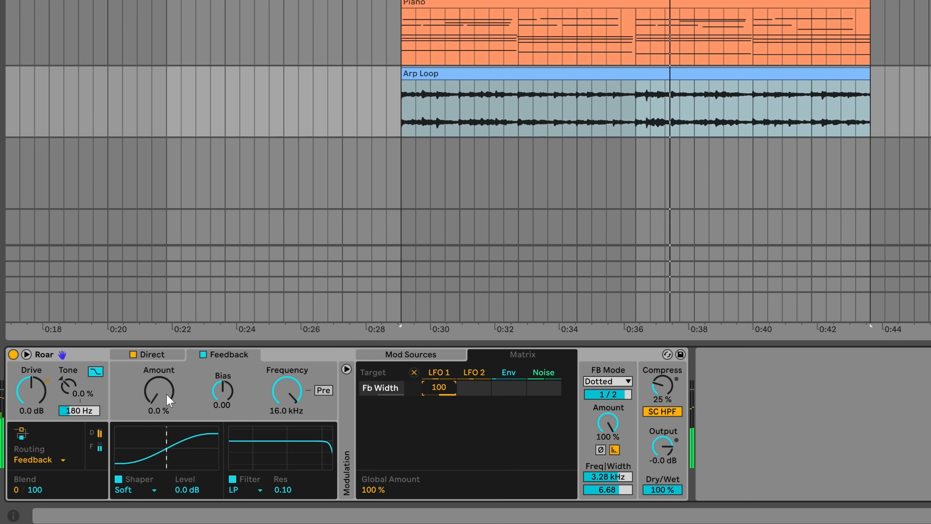
Set the feedback stage's shaper to Shards with an 18% amount and adjust Roar's drive while the loop plays
{"action": "left_click_drag", "start_coordinate": [159, 391], "coordinate": [159, 387]}
{"action": "left_click", "coordinate": [152, 484]}
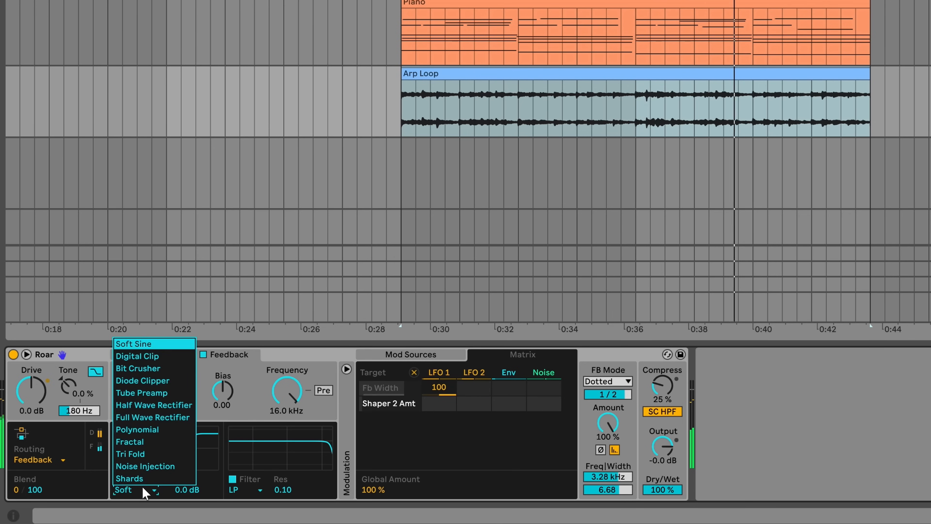
{"action": "left_click", "coordinate": [154, 478]}
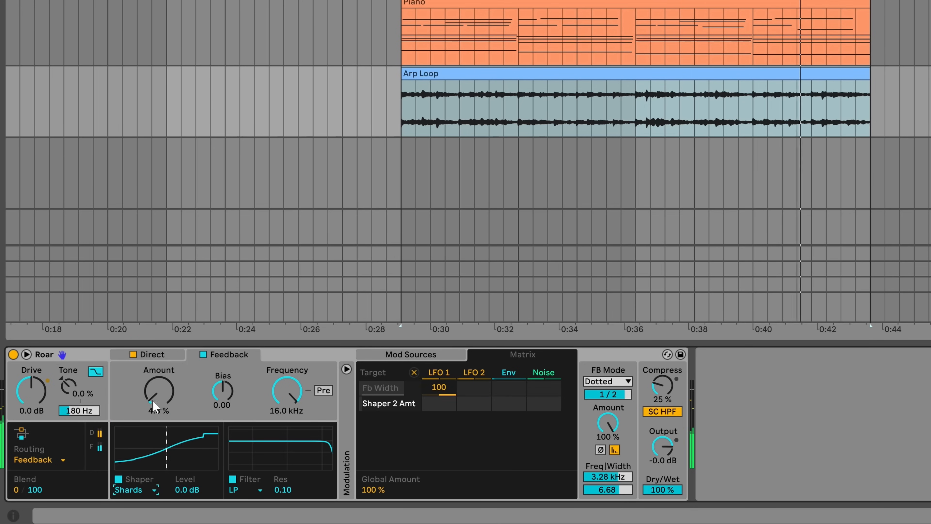
{"action": "left_click_drag", "start_coordinate": [159, 391], "coordinate": [158, 383]}
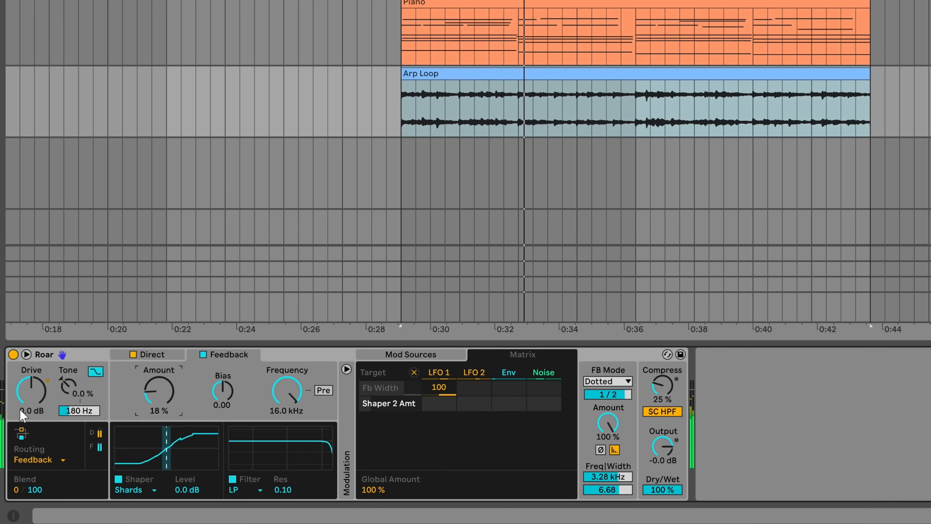
{"action": "left_click_drag", "start_coordinate": [31, 391], "coordinate": [31, 385]}
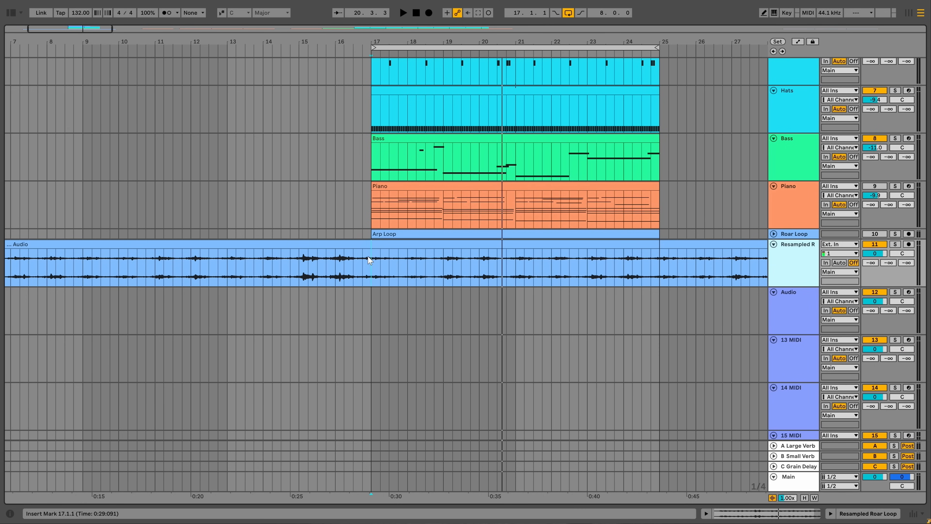
Open the resampled Roar audio clip in an enlarged view and loop its four bars from 18.1.1 to 22.1.1
{"action": "double_click", "coordinate": [428, 246]}
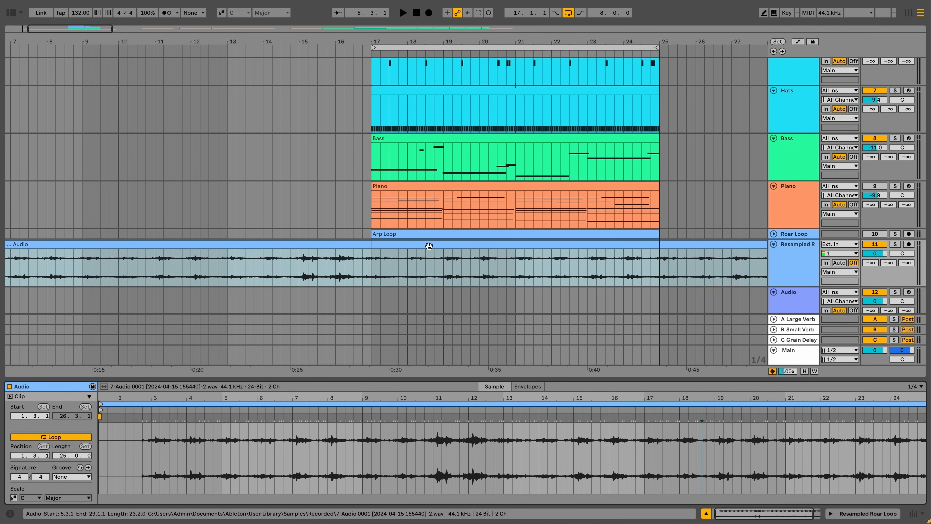
{"action": "left_click_drag", "start_coordinate": [480, 380], "coordinate": [499, 138]}
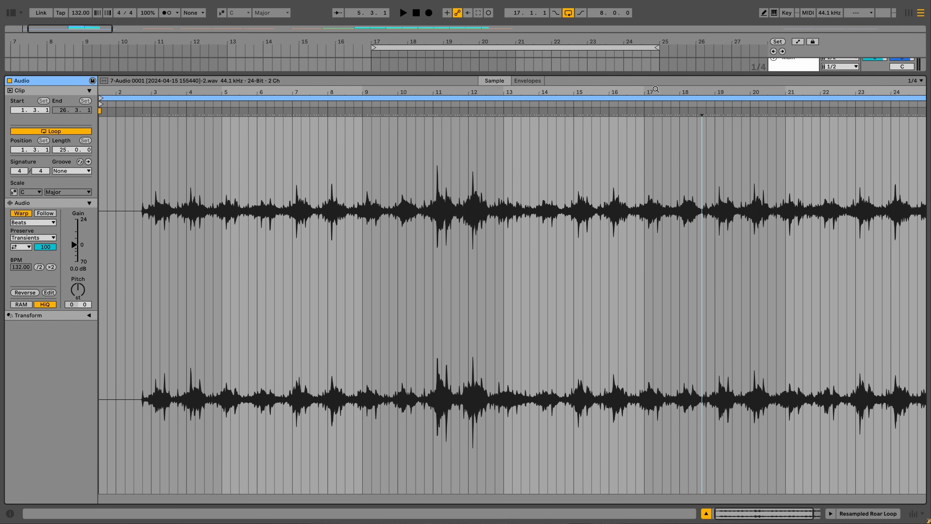
{"action": "scroll", "coordinate": [593, 220], "scroll_direction": "down", "scroll_amount": 2}
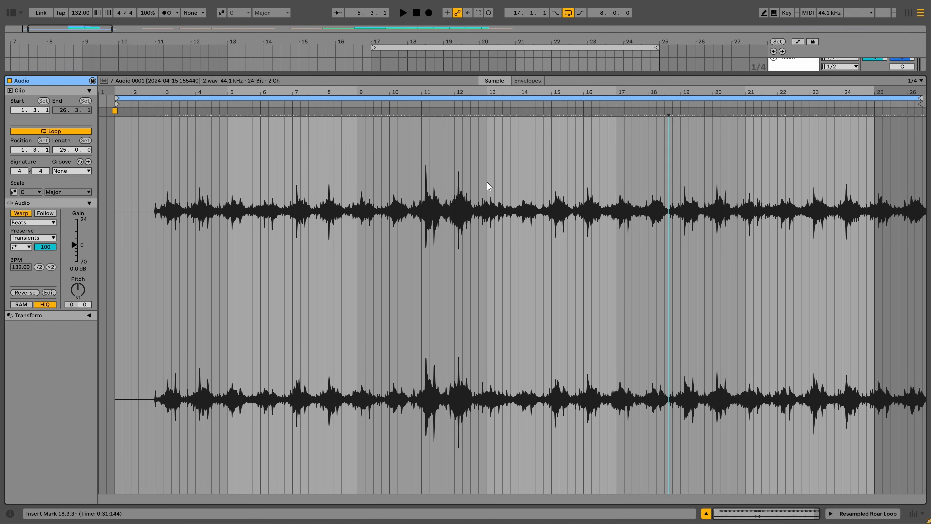
{"action": "left_click_drag", "start_coordinate": [487, 182], "coordinate": [612, 176]}
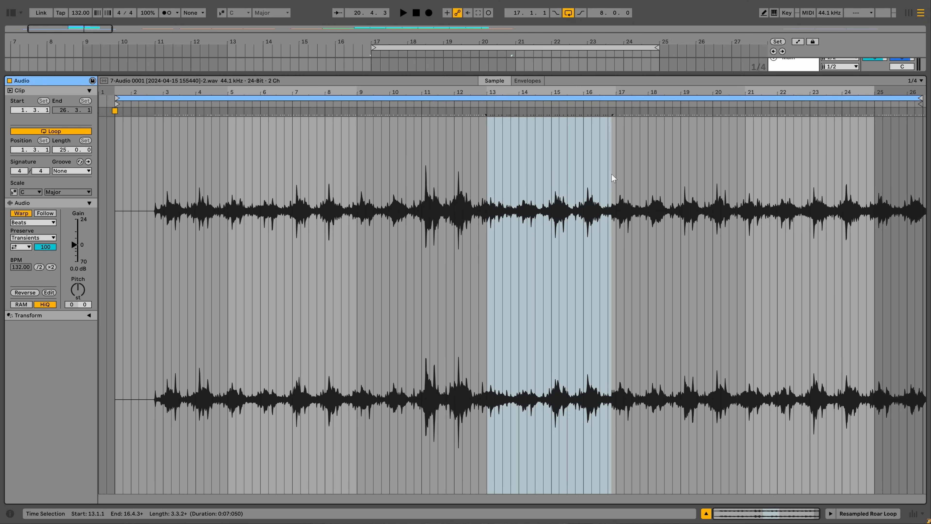
{"action": "left_click", "coordinate": [661, 177]}
{"action": "left_click_drag", "start_coordinate": [648, 149], "coordinate": [780, 151]}
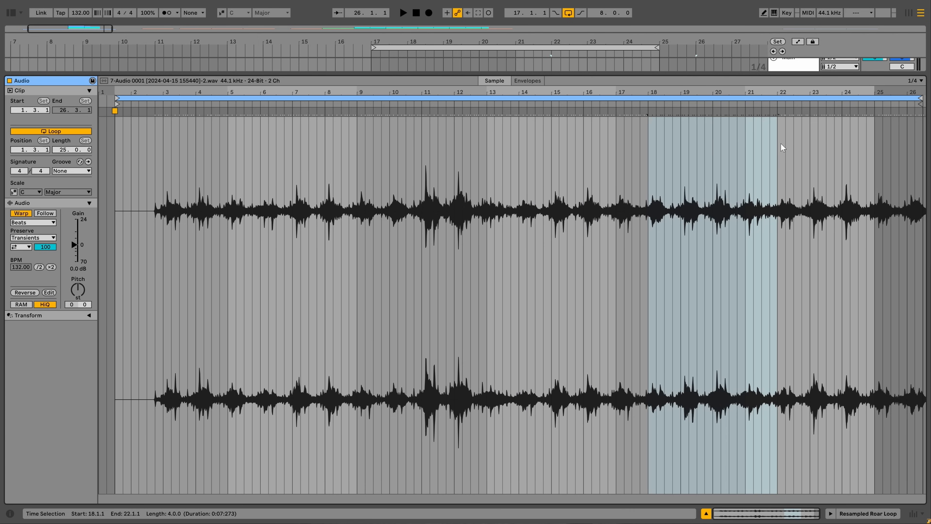
{"action": "key", "text": "ctrl+l"}
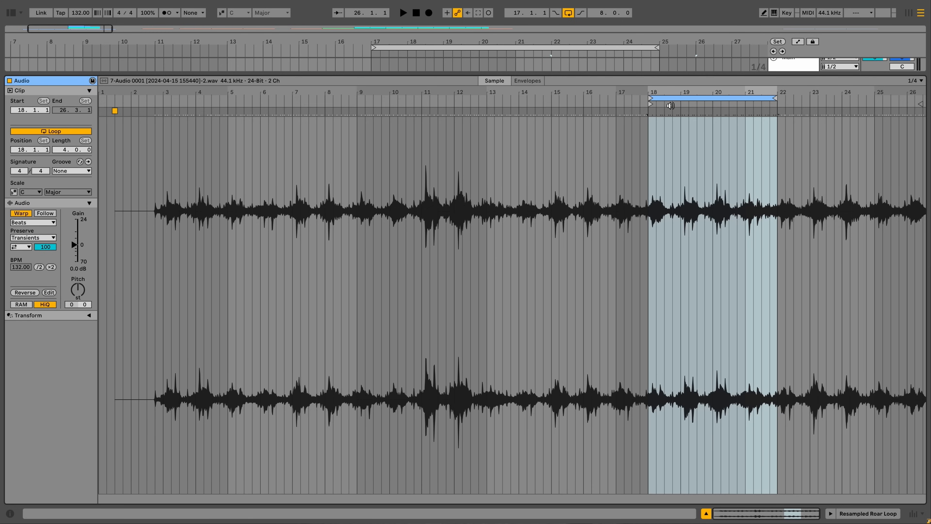
Audition the looped four-bar section and move the clip's start marker to 20.2.3
{"action": "key", "text": "space"}
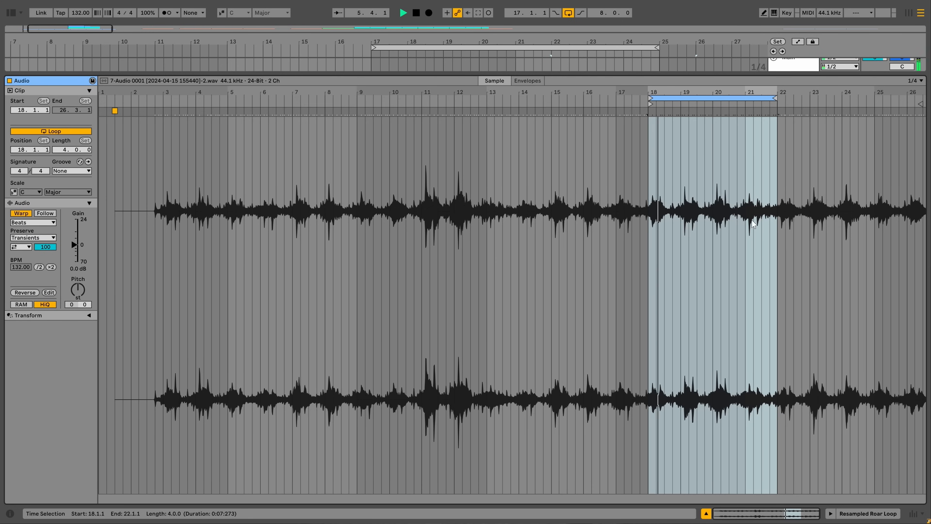
{"action": "left_click_drag", "start_coordinate": [741, 93], "coordinate": [717, 109]}
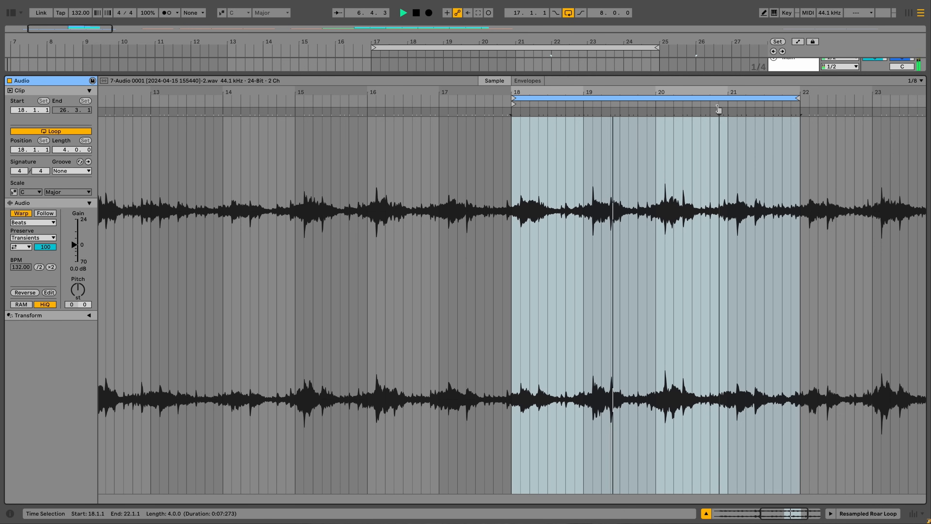
{"action": "key", "text": "space"}
{"action": "left_click", "coordinate": [514, 105]}
{"action": "left_click_drag", "start_coordinate": [515, 105], "coordinate": [683, 111]}
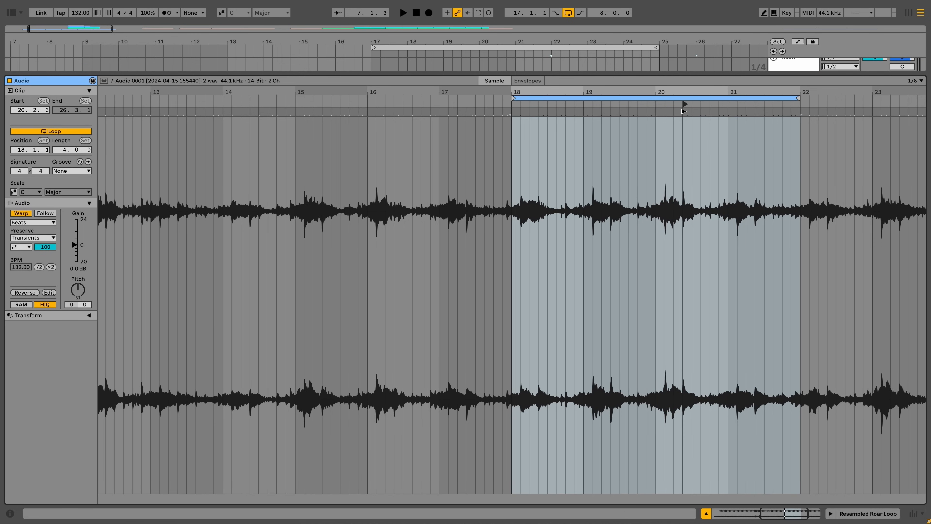
Shrink the clip view to reveal the arrangement and play the resampled loop from bar 17
{"action": "left_click_drag", "start_coordinate": [723, 92], "coordinate": [717, 385]}
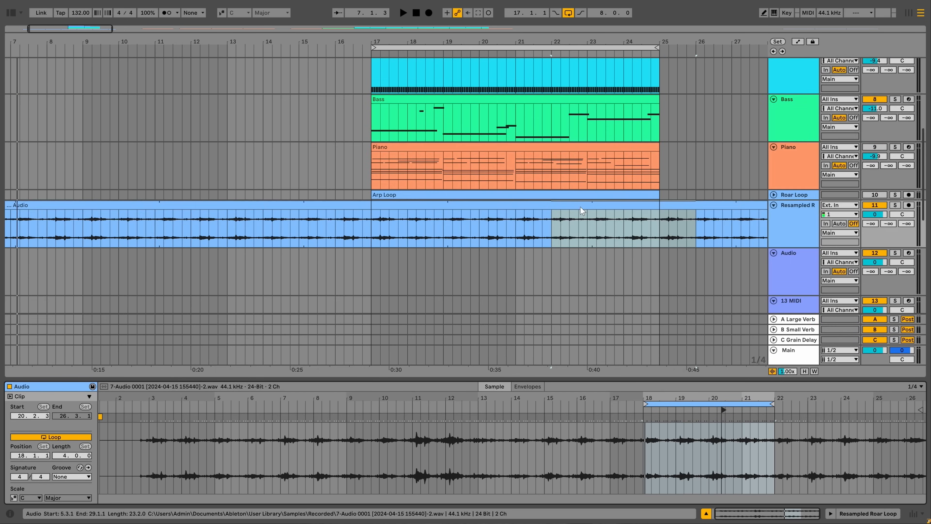
{"action": "scroll", "coordinate": [369, 267], "scroll_direction": "up", "scroll_amount": 1}
{"action": "left_click", "coordinate": [371, 263]}
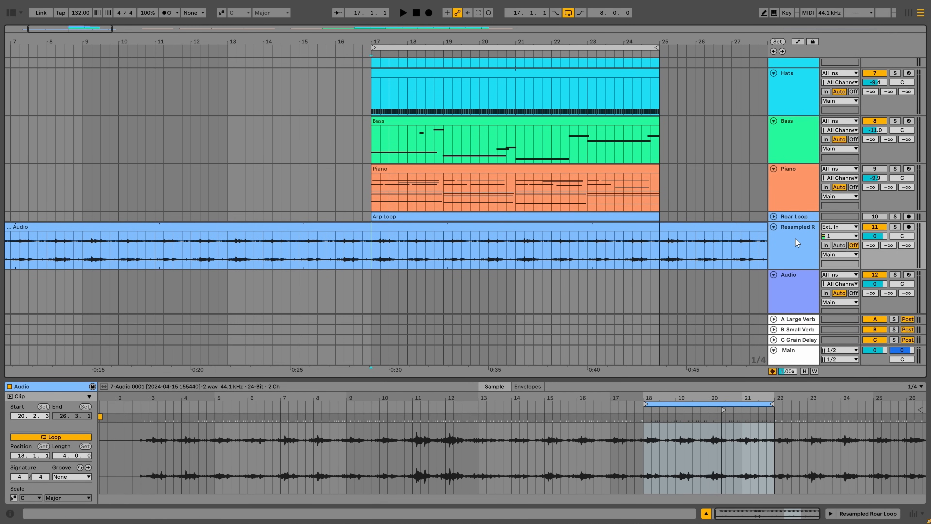
{"action": "key", "text": "space"}
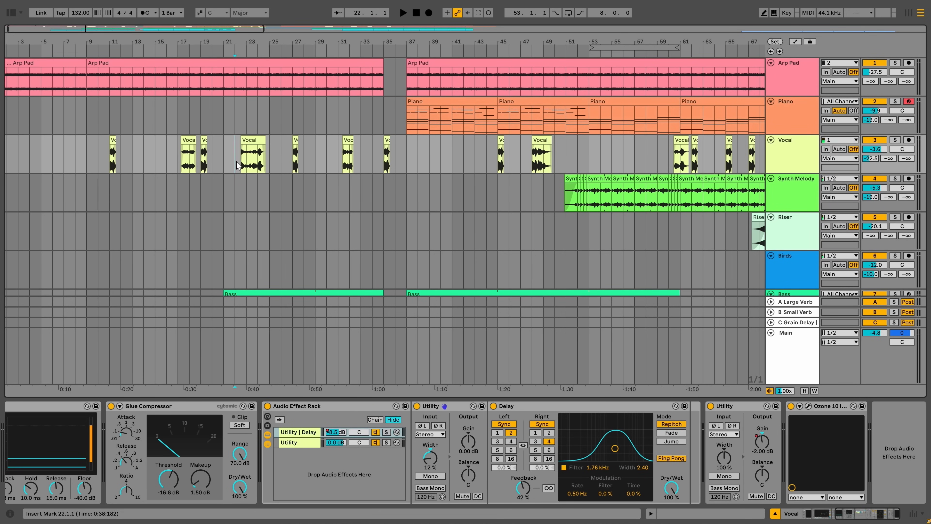
Slide the audio inside the Vocal clip at 22.3.1 without moving the clip's boundaries, and audition it
{"action": "left_click", "coordinate": [254, 142]}
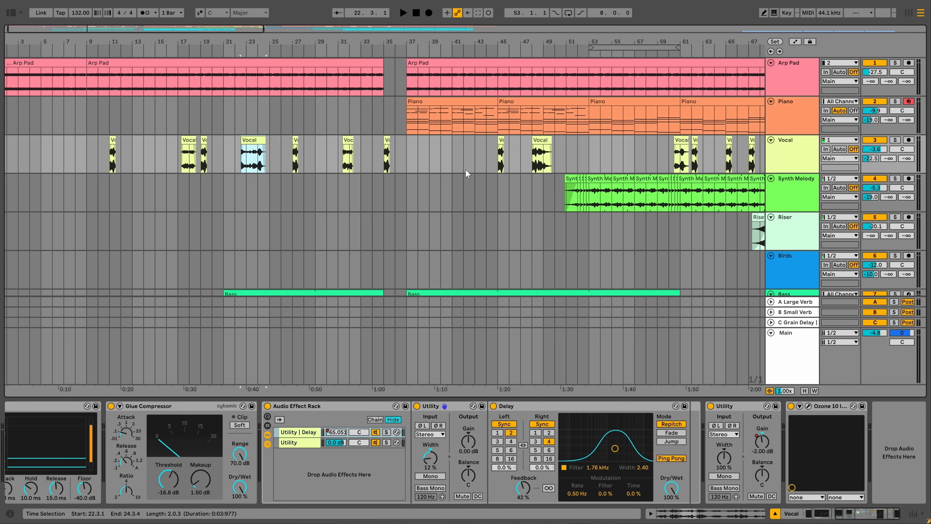
{"action": "scroll", "coordinate": [544, 144], "scroll_direction": "down", "scroll_amount": 3}
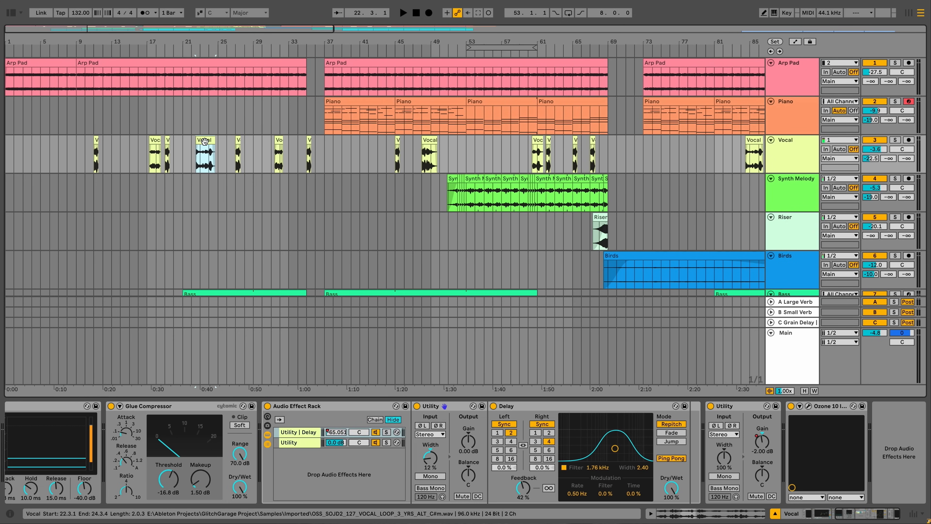
{"action": "scroll", "coordinate": [207, 155], "scroll_direction": "up", "scroll_amount": 3}
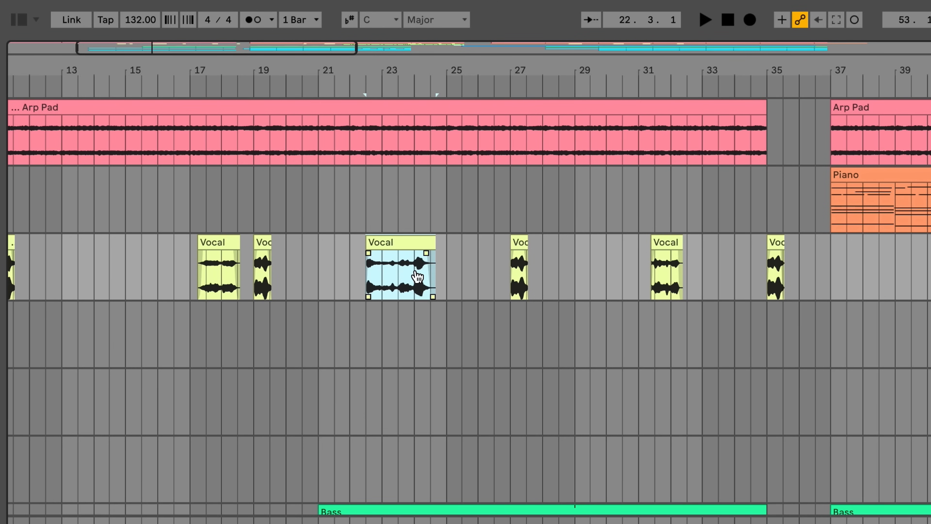
{"action": "left_click_drag", "start_coordinate": [392, 278], "coordinate": [327, 269]}
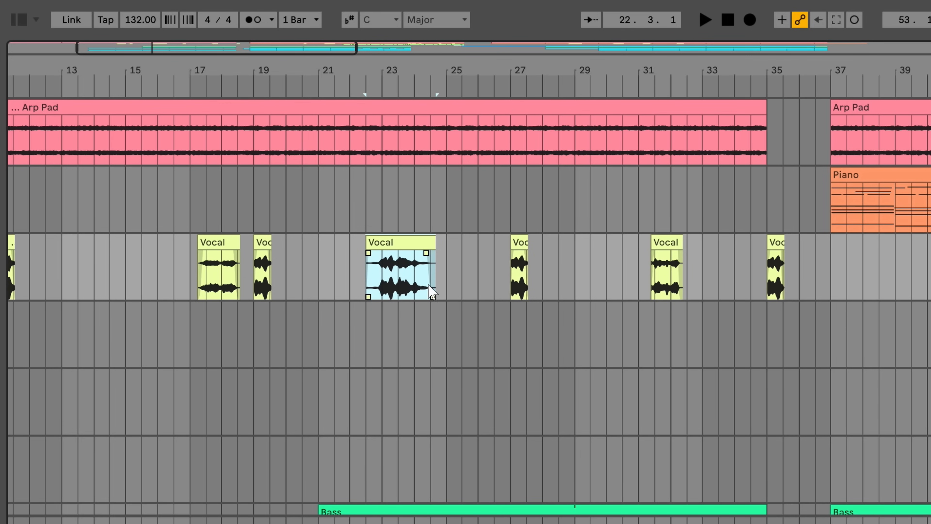
{"action": "left_click_drag", "start_coordinate": [458, 276], "coordinate": [469, 253]}
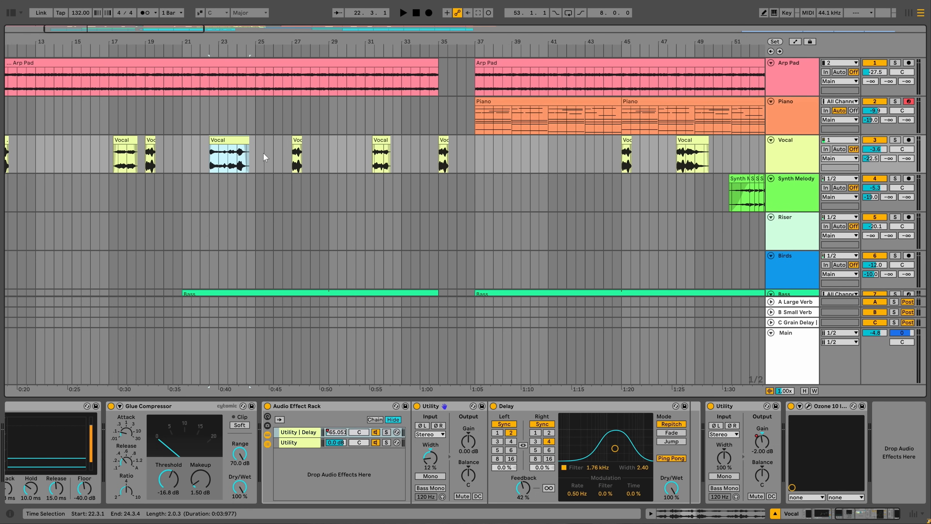
{"action": "key", "text": "space"}
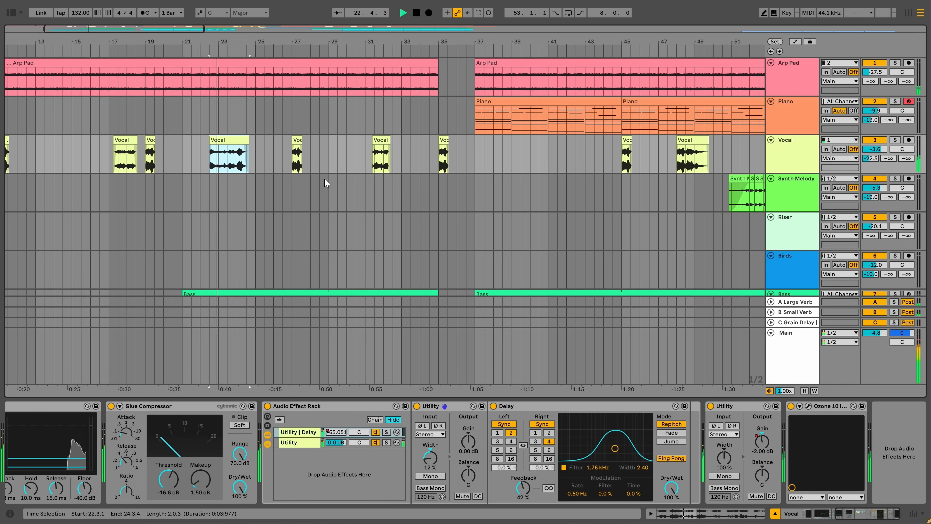
Examine the Vocal track's effect chain, including the Utility | Delay and Utility chains in its Audio Effect Rack
{"action": "left_click", "coordinate": [292, 158]}
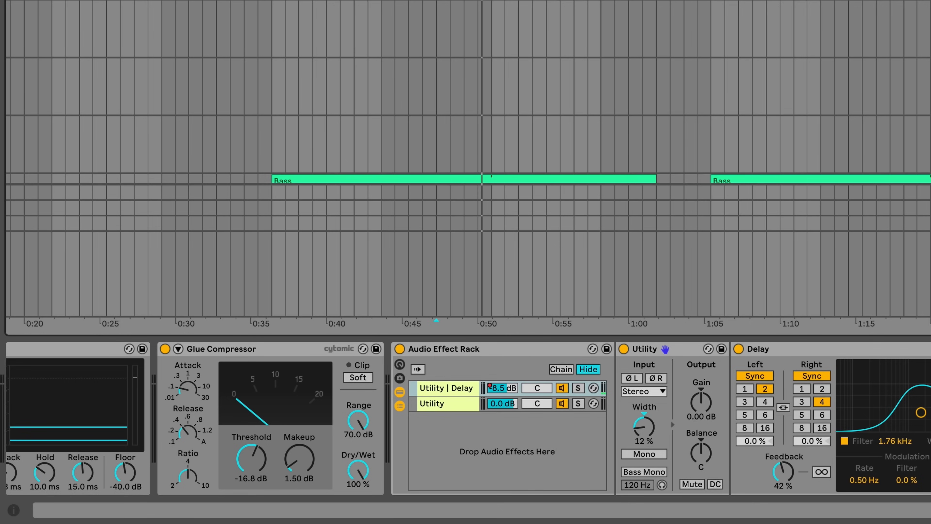
{"action": "scroll", "coordinate": [468, 419], "scroll_direction": "left", "scroll_amount": 15}
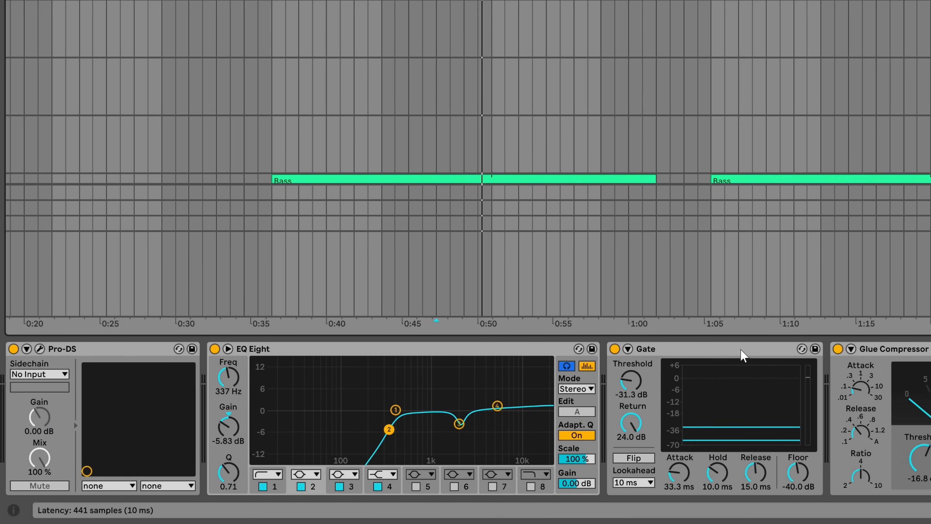
{"action": "scroll", "coordinate": [466, 418], "scroll_direction": "right", "scroll_amount": 15}
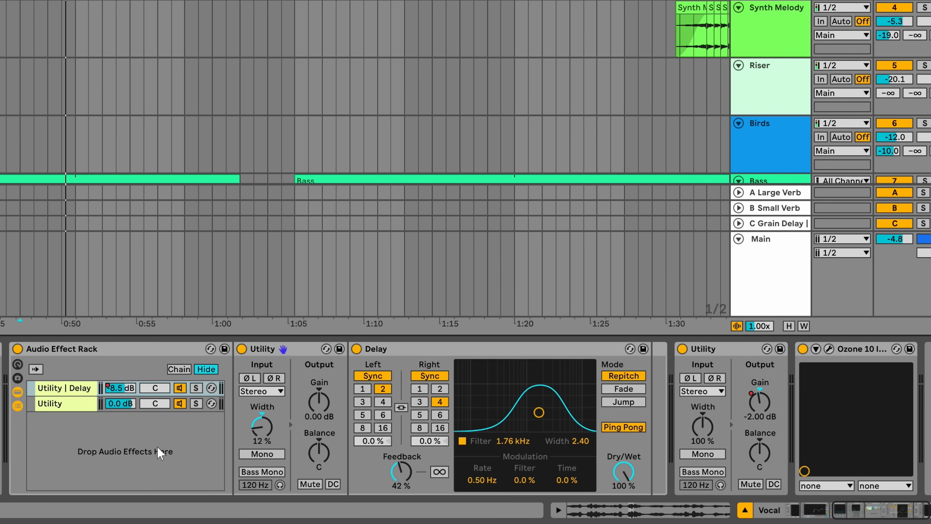
{"action": "left_click", "coordinate": [67, 405]}
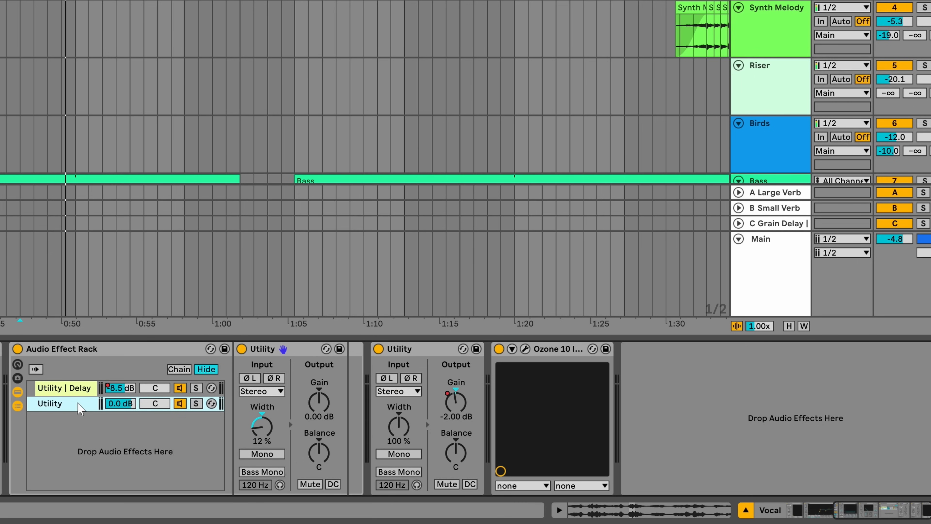
{"action": "left_click", "coordinate": [79, 391]}
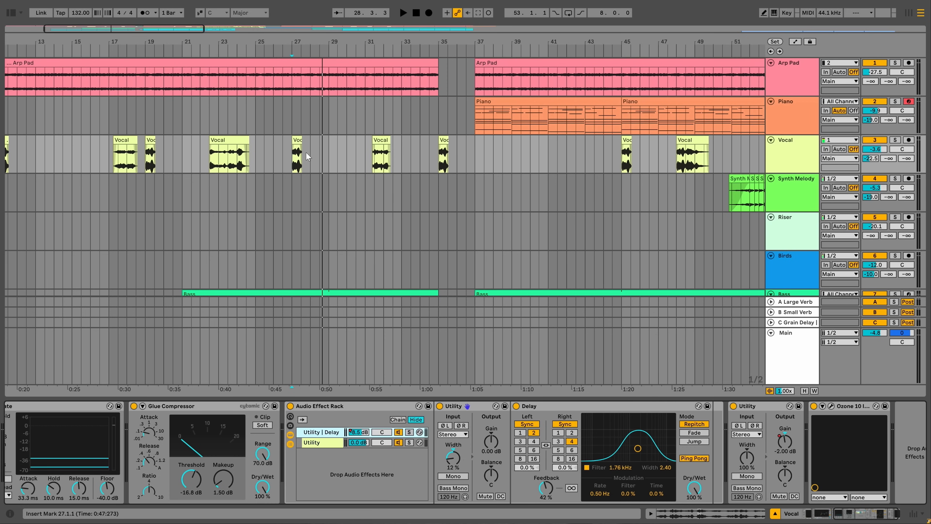
{"action": "left_click", "coordinate": [314, 179]}
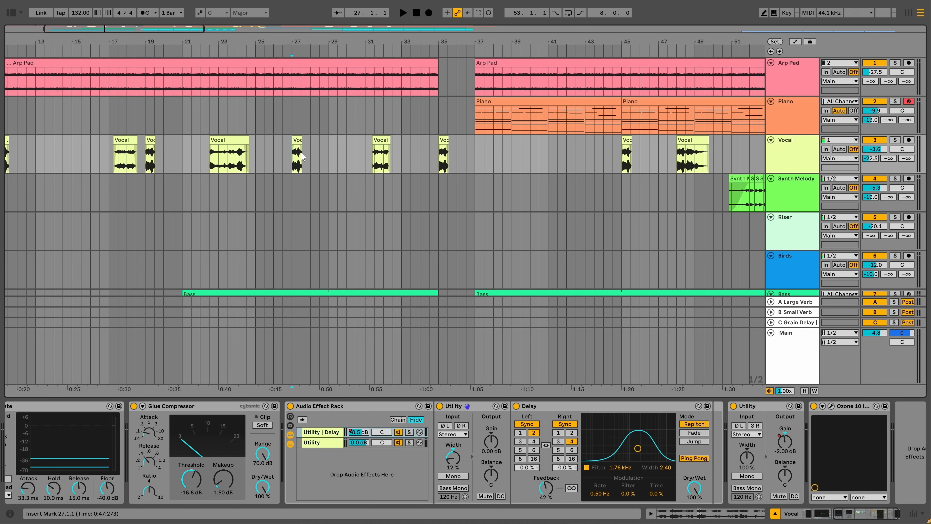
Play the Vocal clips from bar 27, and examine the bass and drum clips around the break at bar 35
{"action": "key", "text": "space"}
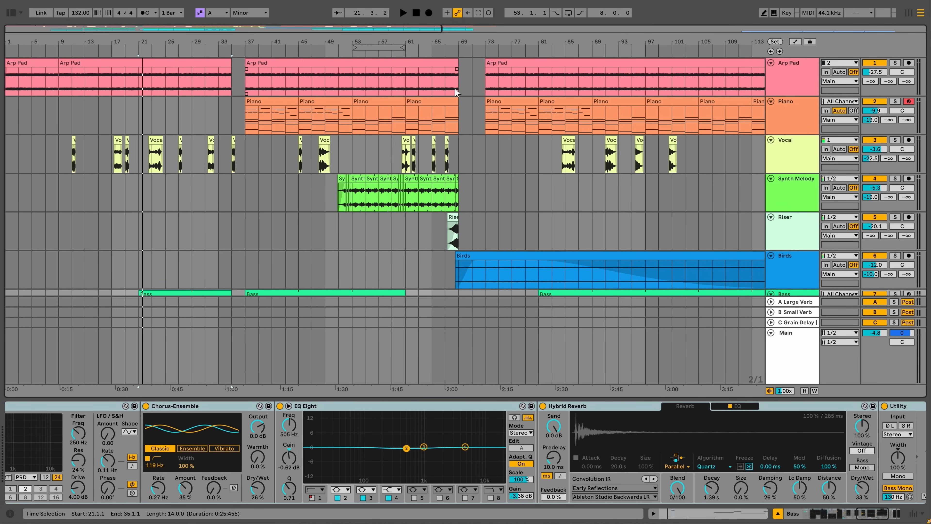
{"action": "scroll", "coordinate": [473, 119], "scroll_direction": "down", "scroll_amount": 2}
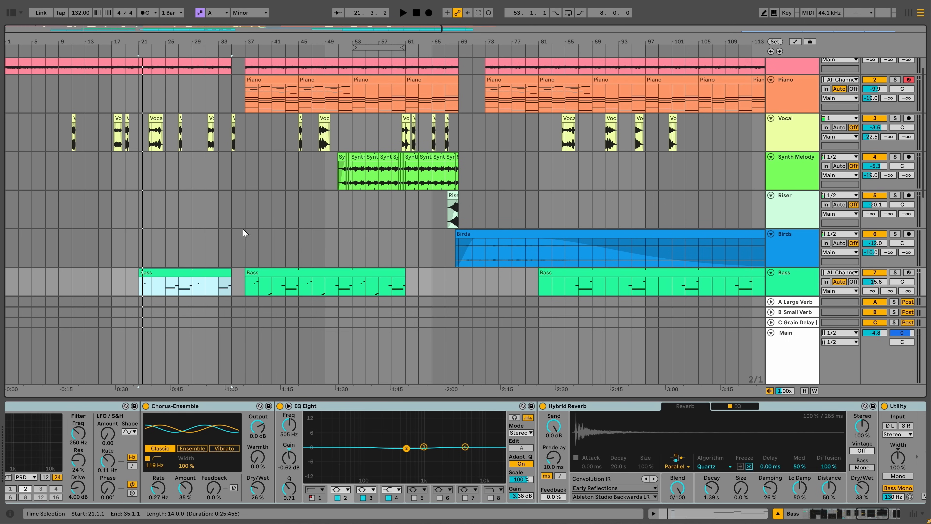
{"action": "scroll", "coordinate": [245, 233], "scroll_direction": "up", "scroll_amount": 2}
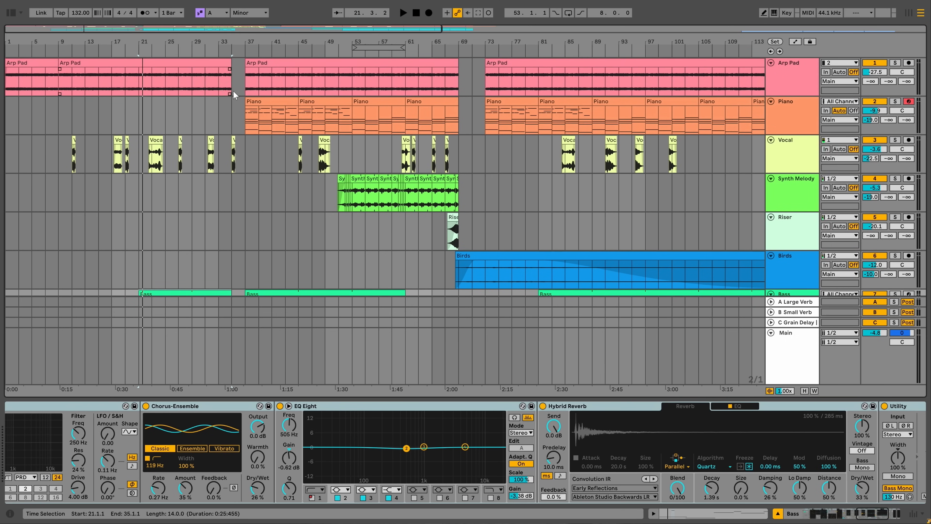
{"action": "scroll", "coordinate": [243, 117], "scroll_direction": "down", "scroll_amount": 6}
{"action": "scroll", "coordinate": [240, 121], "scroll_direction": "down", "scroll_amount": 3}
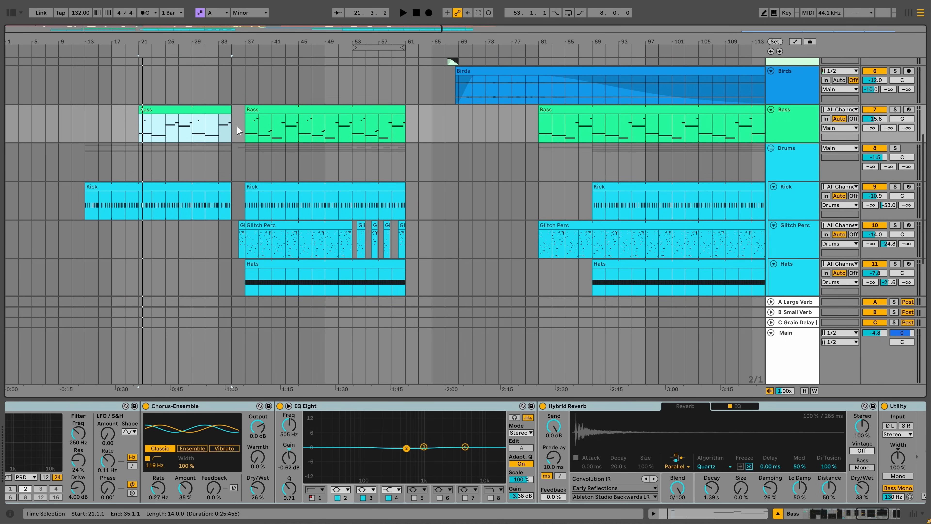
{"action": "scroll", "coordinate": [260, 238], "scroll_direction": "up", "scroll_amount": 2}
{"action": "scroll", "coordinate": [261, 242], "scroll_direction": "up", "scroll_amount": 7}
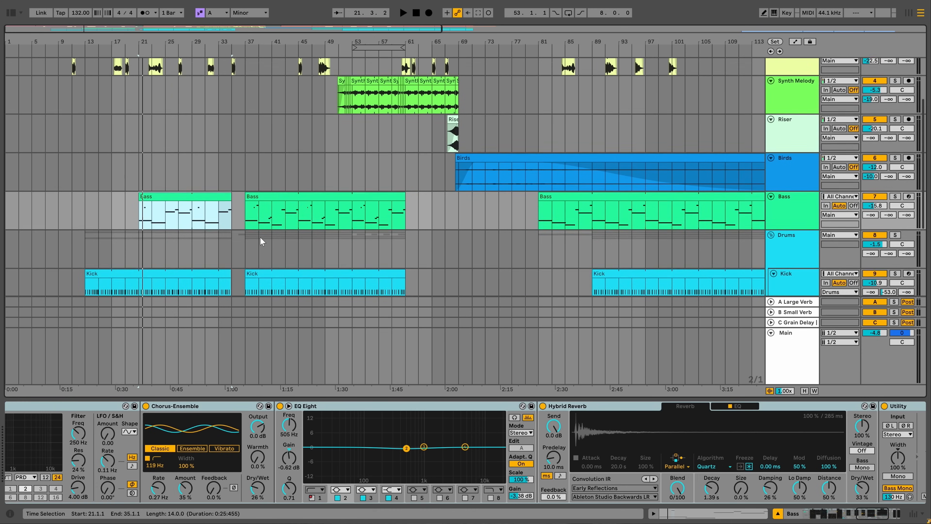
Play the arrangement from bar 33 through the break into the section starting at bar 37
{"action": "left_click", "coordinate": [216, 192]}
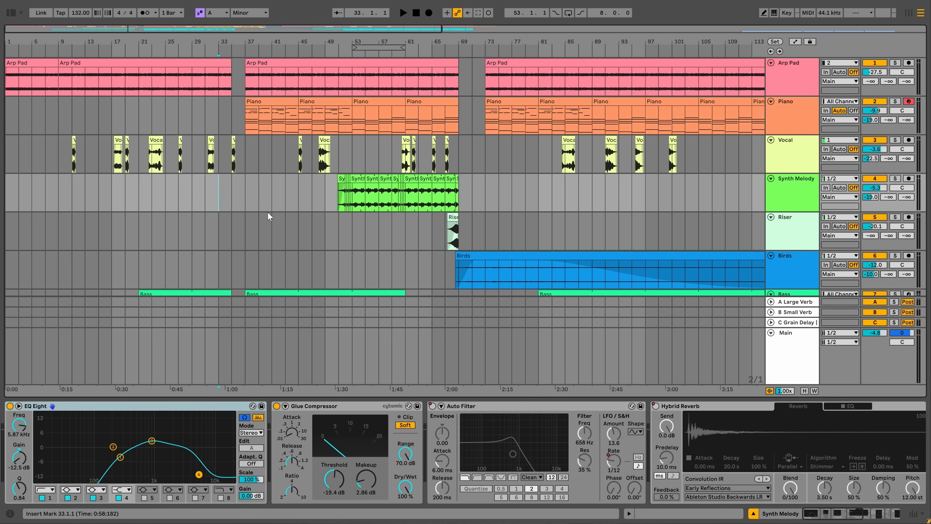
{"action": "key", "text": "space"}
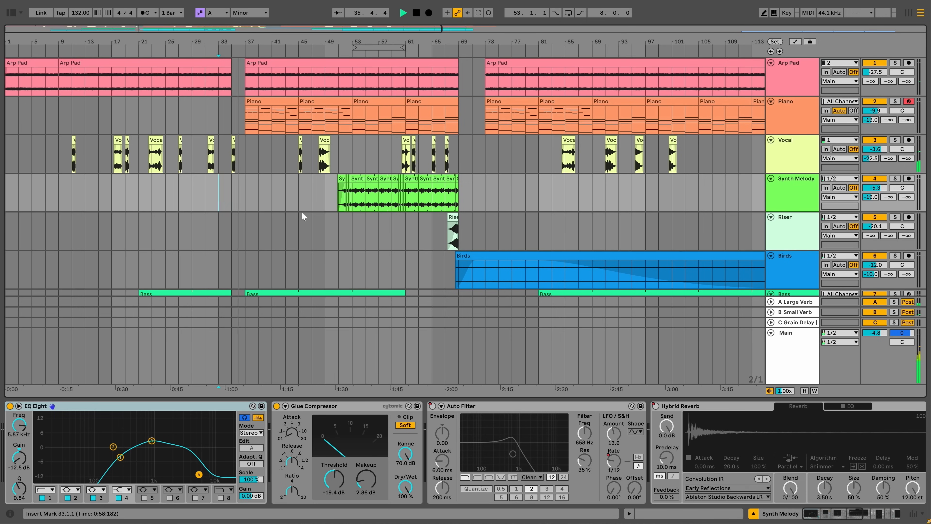
{"action": "scroll", "coordinate": [302, 215], "scroll_direction": "down", "scroll_amount": 1}
{"action": "scroll", "coordinate": [302, 214], "scroll_direction": "down", "scroll_amount": 7}
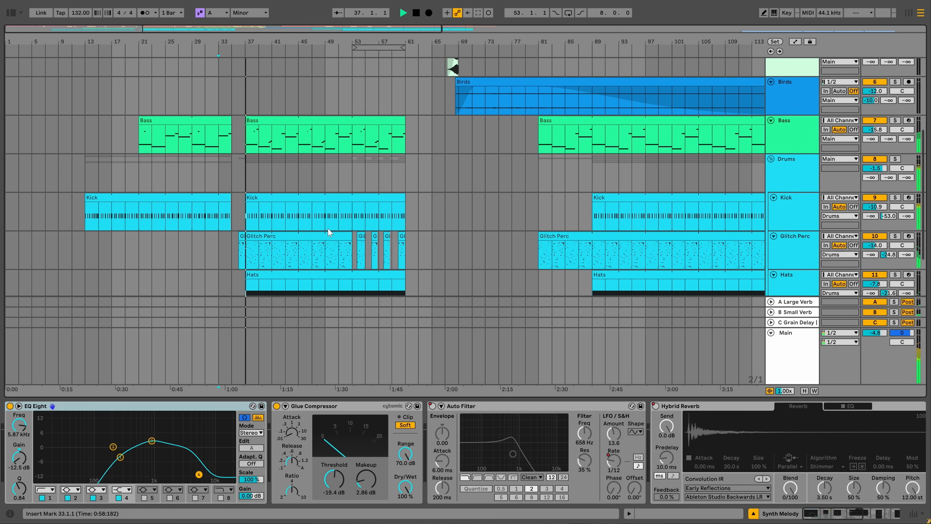
{"action": "scroll", "coordinate": [379, 220], "scroll_direction": "up", "scroll_amount": 2}
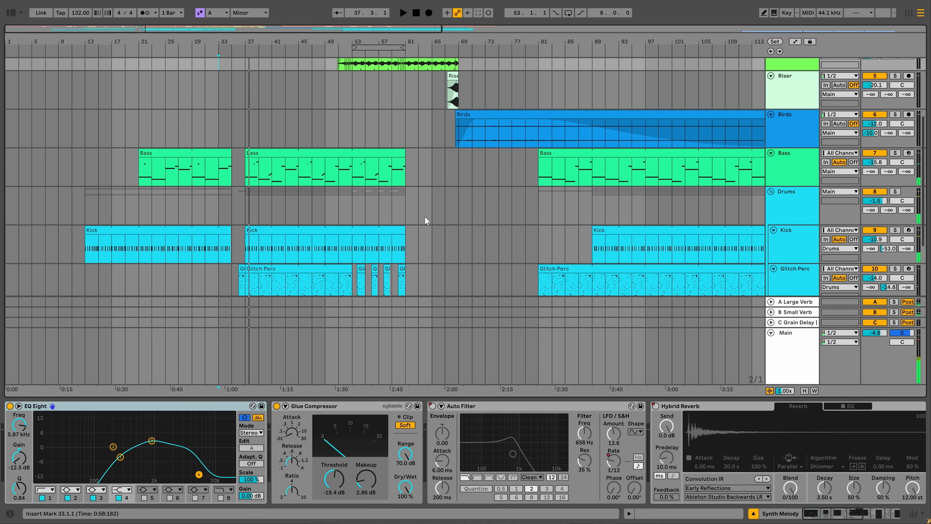
Examine the Bass track's EQ Eight device and automation, and play it from bar 31 through the break
{"action": "left_click", "coordinate": [790, 179]}
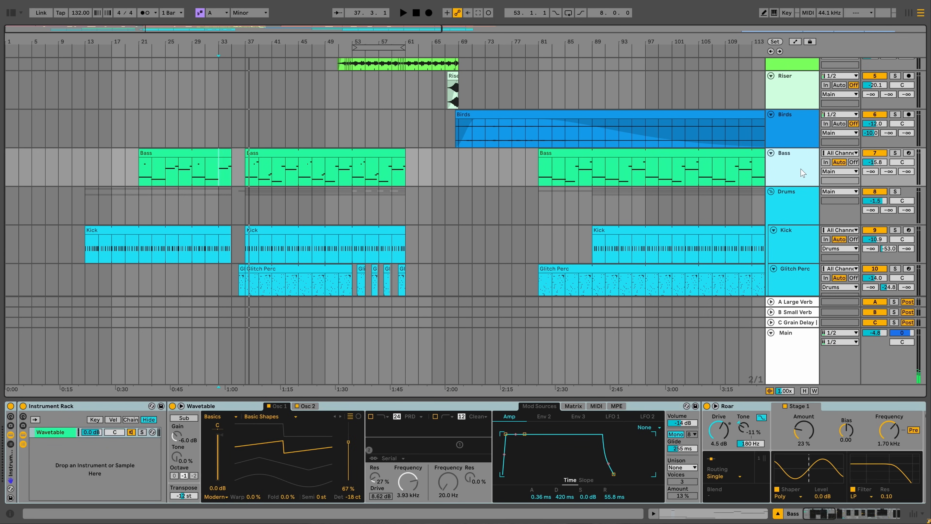
{"action": "key", "text": "a"}
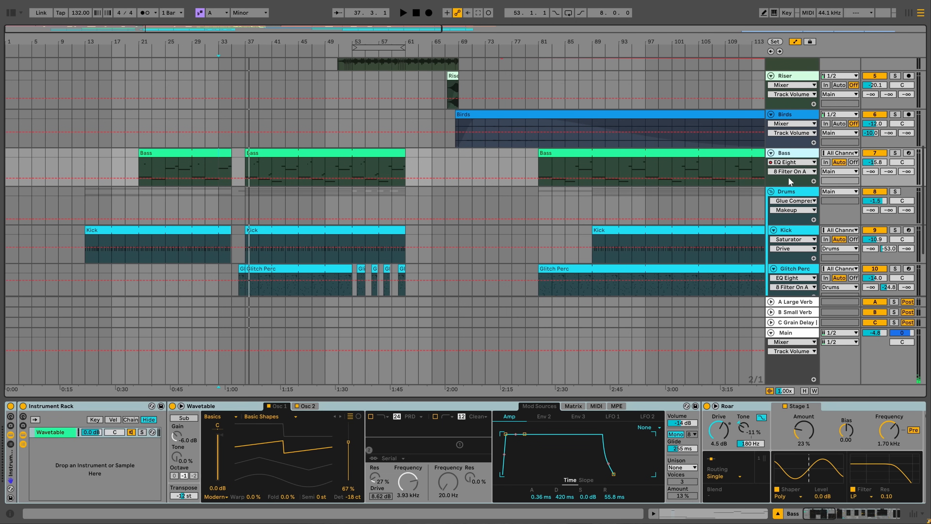
{"action": "left_click", "coordinate": [799, 180]}
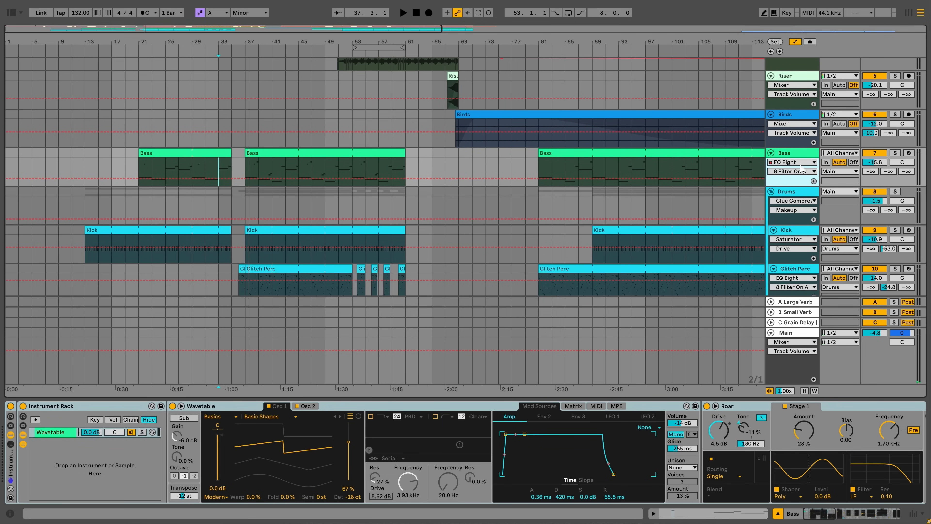
{"action": "left_click", "coordinate": [801, 164]}
{"action": "left_click", "coordinate": [838, 246]}
{"action": "left_click_drag", "start_coordinate": [831, 514], "coordinate": [895, 515]}
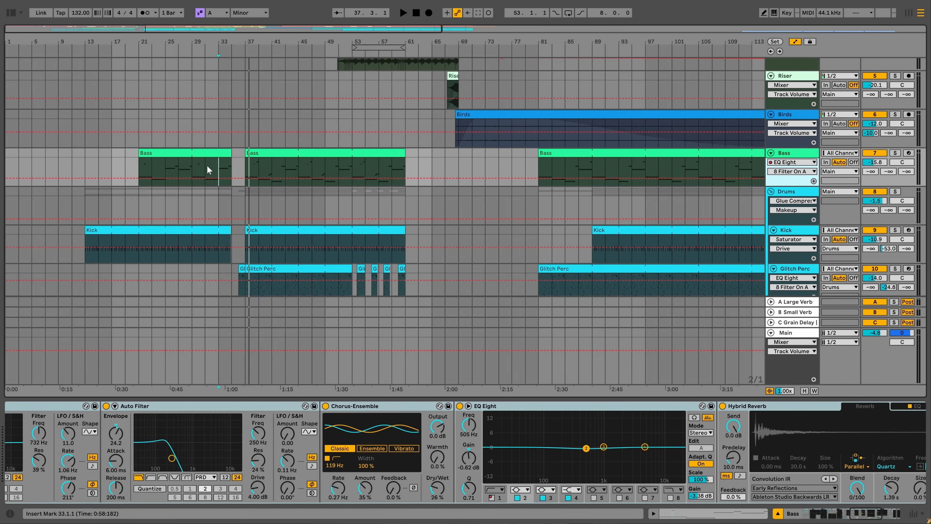
{"action": "left_click", "coordinate": [205, 166]}
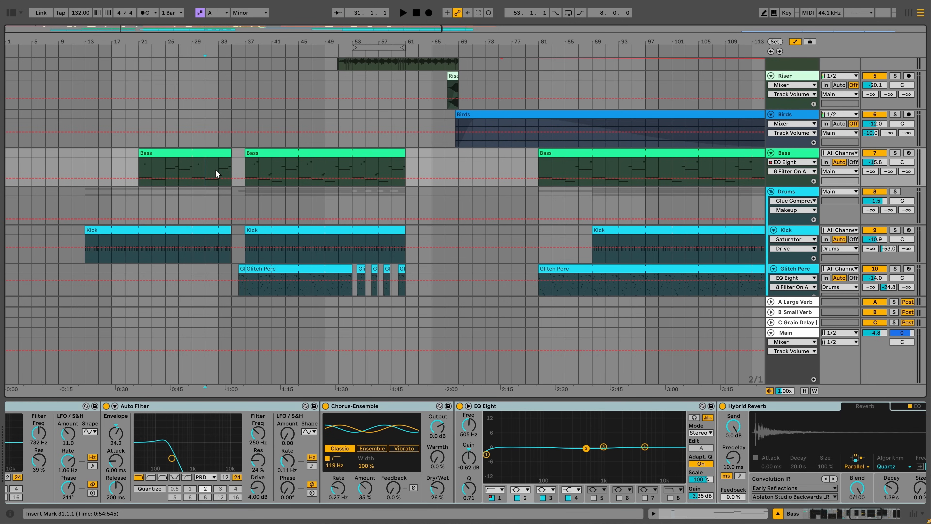
{"action": "key", "text": "a"}
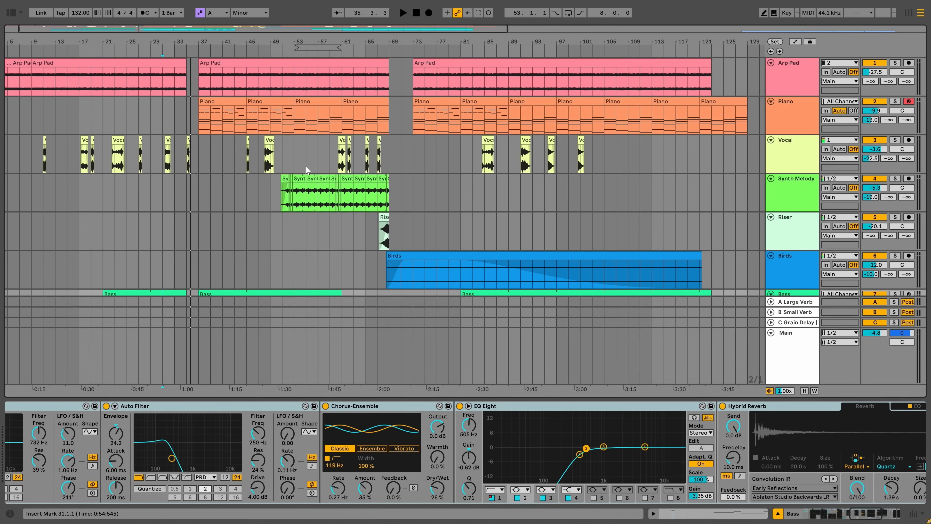
Audition the Piano clip at bar 45 soloed in an enlarged note editor, and return to the full arrangement
{"action": "double_click", "coordinate": [282, 103]}
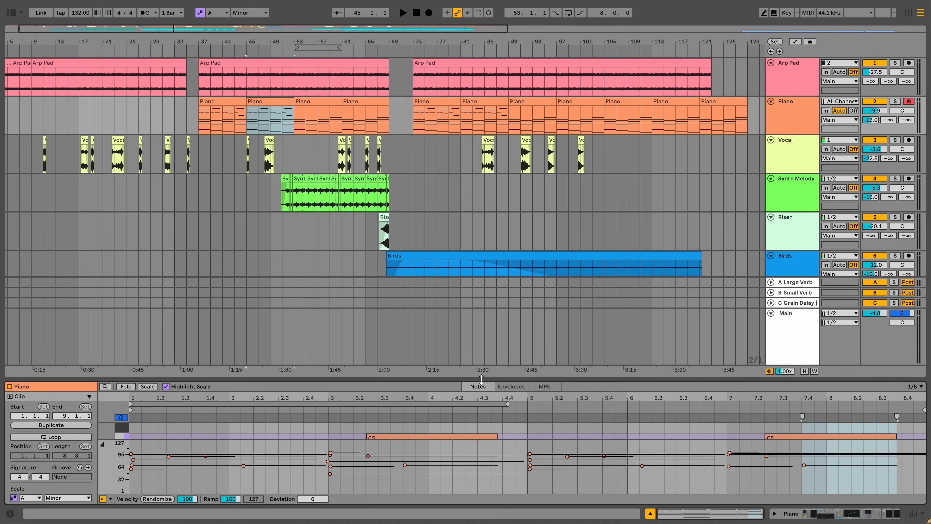
{"action": "left_click_drag", "start_coordinate": [483, 397], "coordinate": [496, 206]}
{"action": "key", "text": "space"}
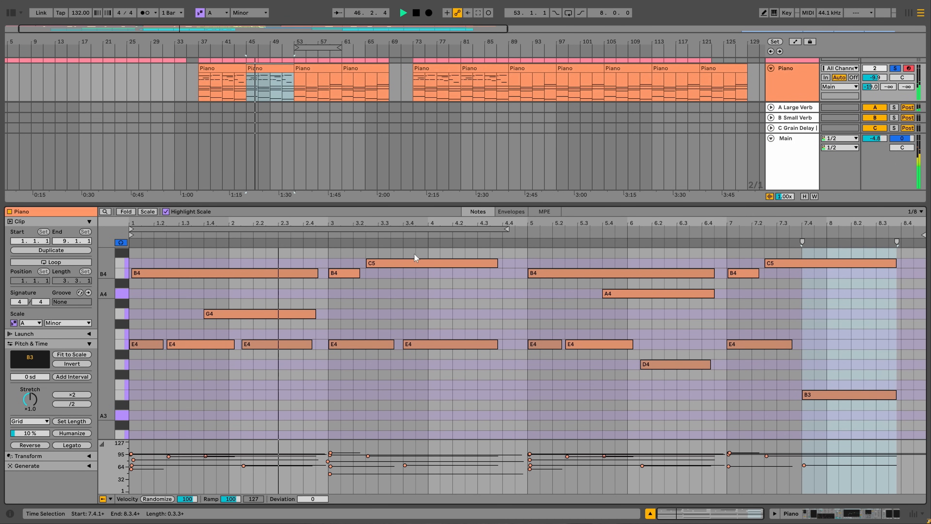
{"action": "left_click_drag", "start_coordinate": [428, 200], "coordinate": [347, 293]}
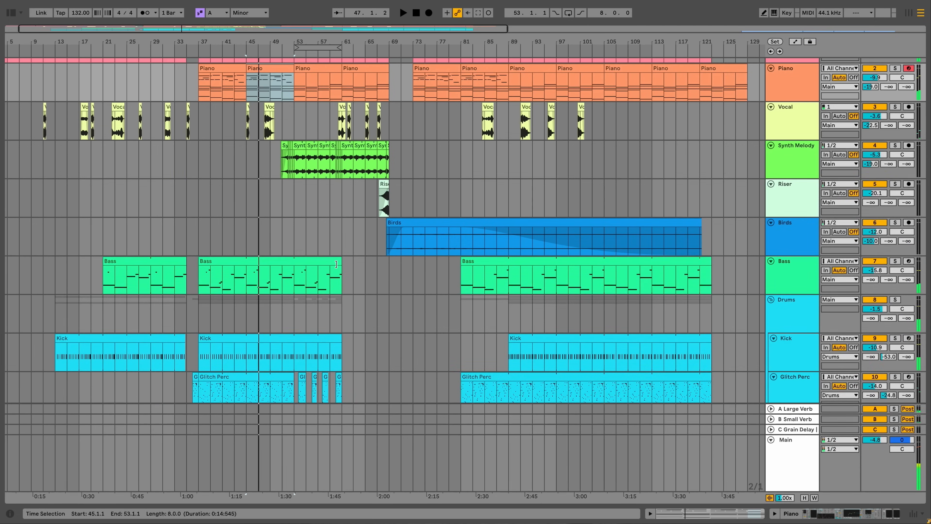
Select the Synth Melody clip at 52.4.1 and play the arrangement from there
{"action": "scroll", "coordinate": [335, 254], "scroll_direction": "up", "scroll_amount": 2}
{"action": "left_click", "coordinate": [302, 180]}
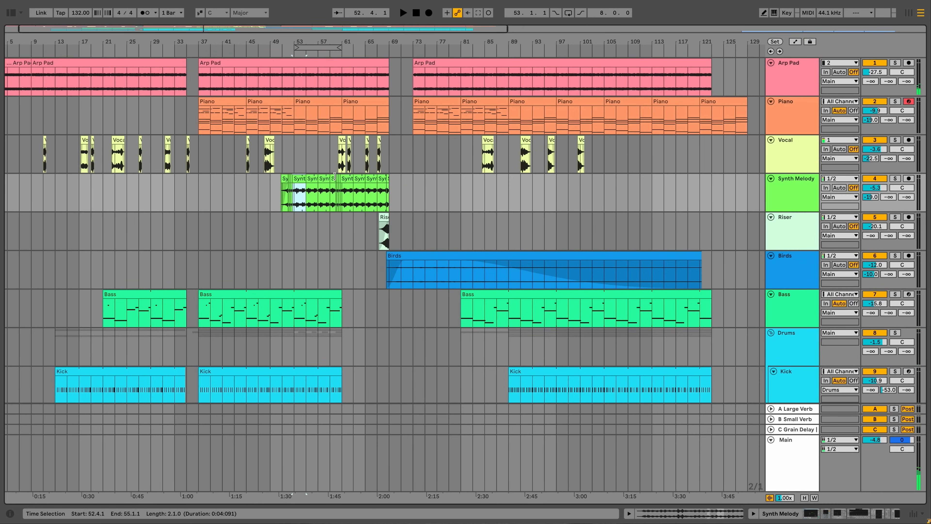
{"action": "key", "text": "plus"}
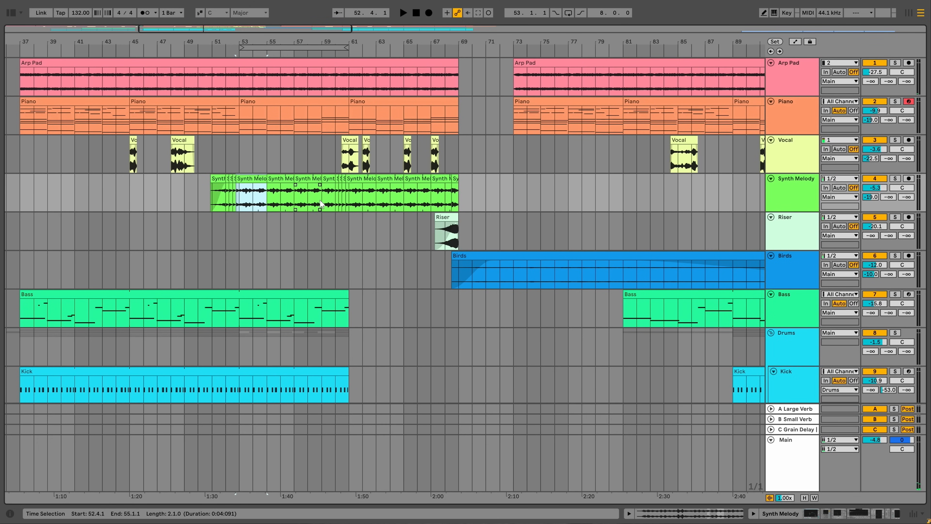
{"action": "key", "text": "space"}
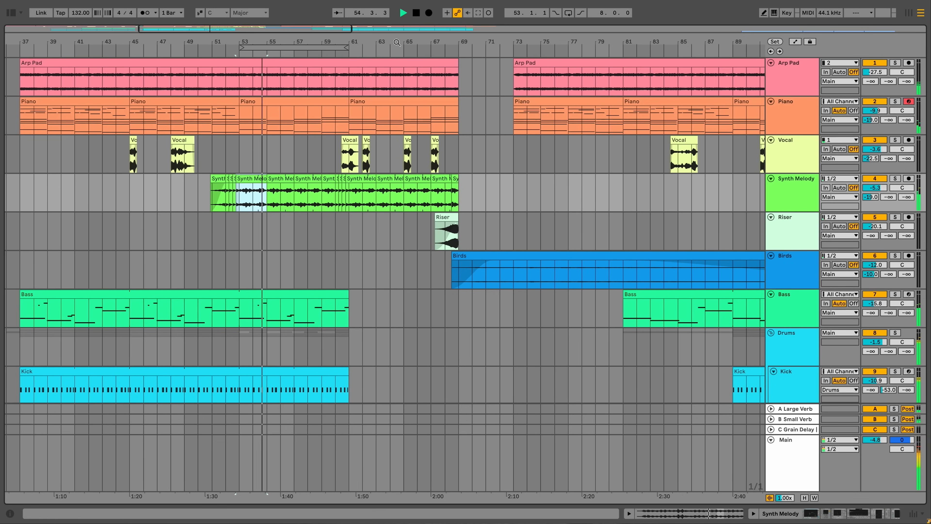
{"action": "key", "text": "space"}
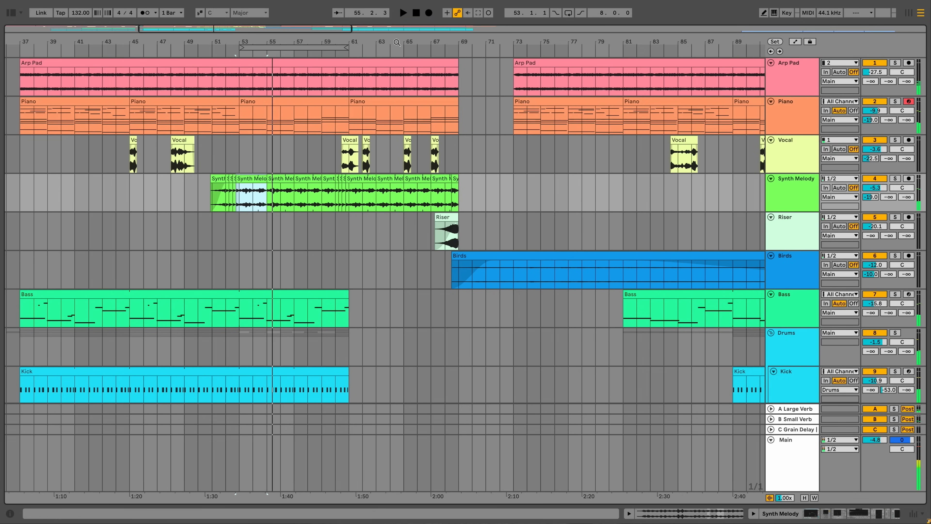
{"action": "left_click_drag", "start_coordinate": [397, 42], "coordinate": [373, 38]}
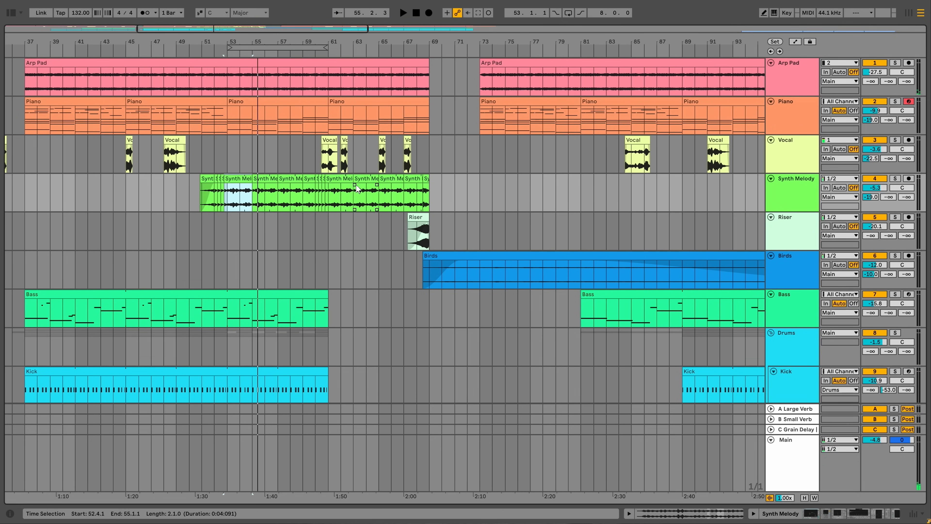
Inspect the Synth Melody clip at 60.4.1 and the track's Auto Filter LFO Sync Rate automation, and play from bar 59
{"action": "double_click", "coordinate": [342, 180]}
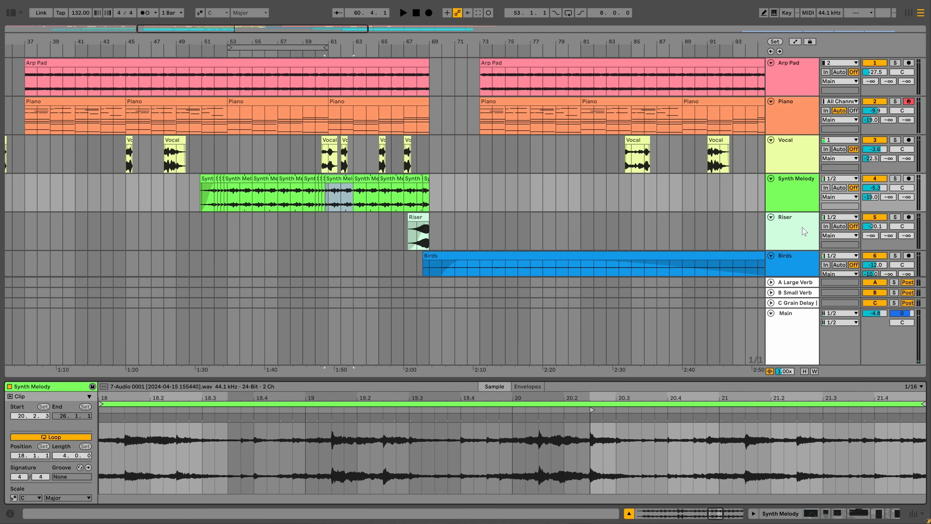
{"action": "left_click", "coordinate": [796, 202]}
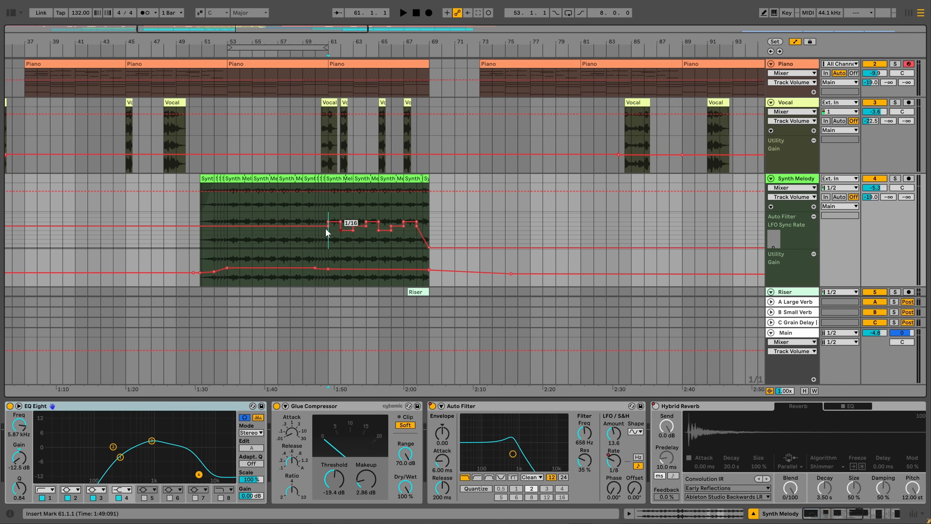
{"action": "left_click", "coordinate": [303, 236]}
{"action": "key", "text": "space"}
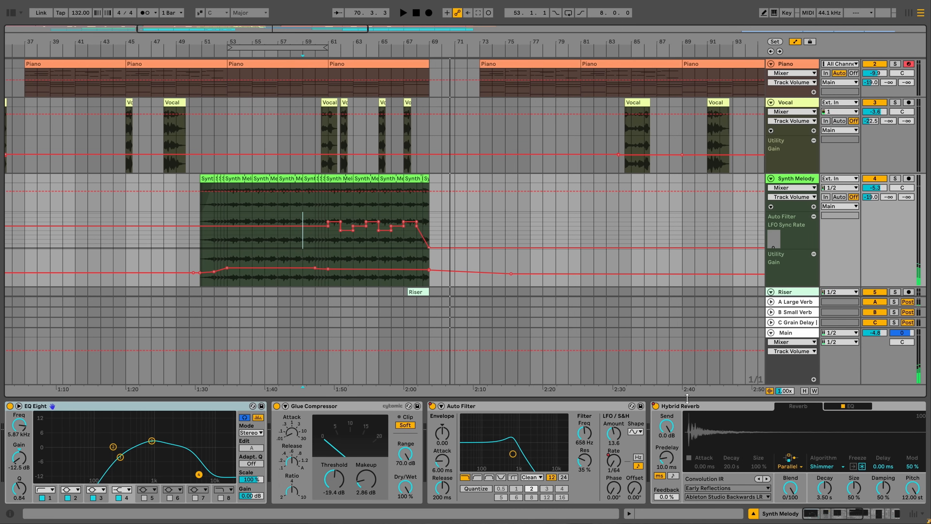
Examine the Hybrid Reverb and Delay in the Synth Melody chain and the Riser and Birds clips below it
{"action": "left_click", "coordinate": [834, 517]}
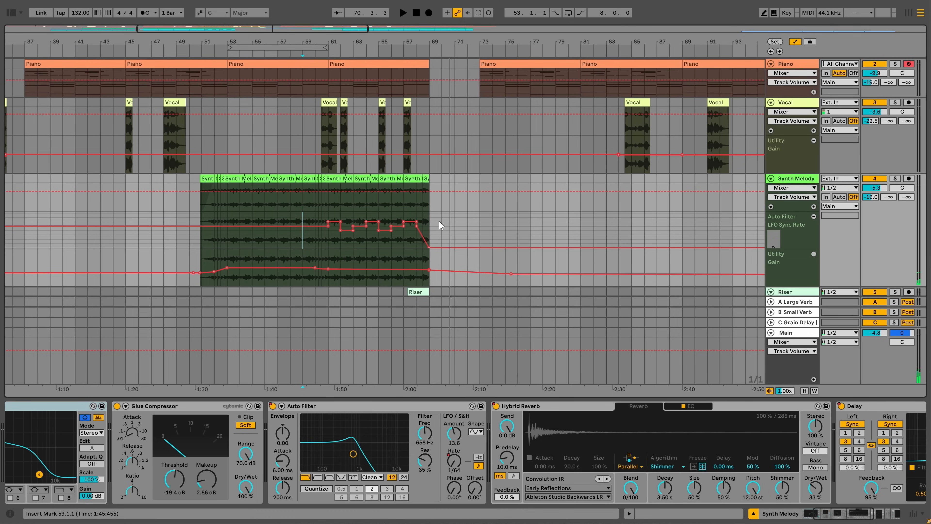
{"action": "scroll", "coordinate": [447, 230], "scroll_direction": "down", "scroll_amount": 4}
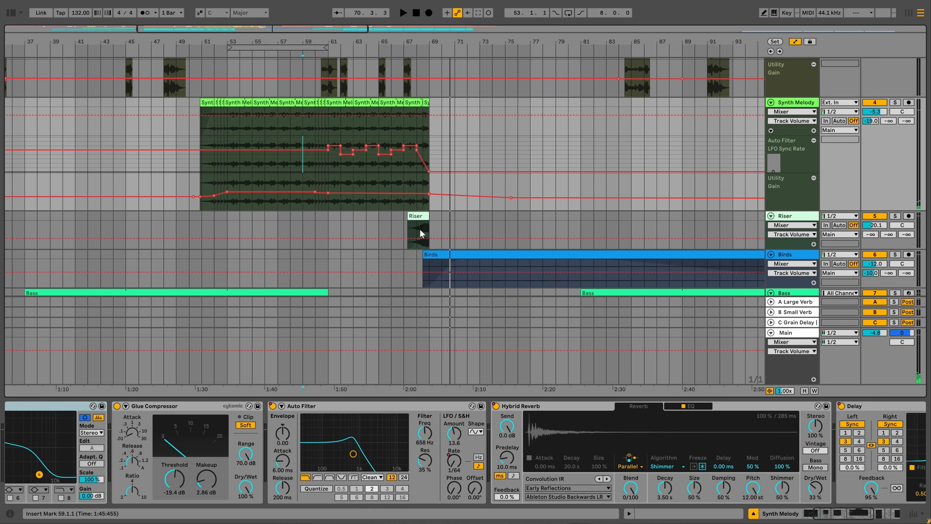
{"action": "scroll", "coordinate": [419, 220], "scroll_direction": "up", "scroll_amount": 4}
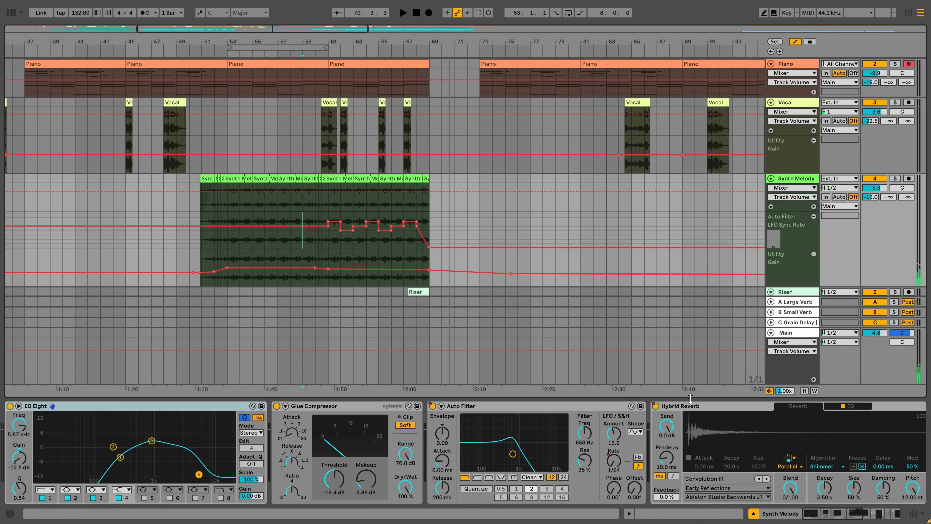
{"action": "left_click", "coordinate": [834, 513]}
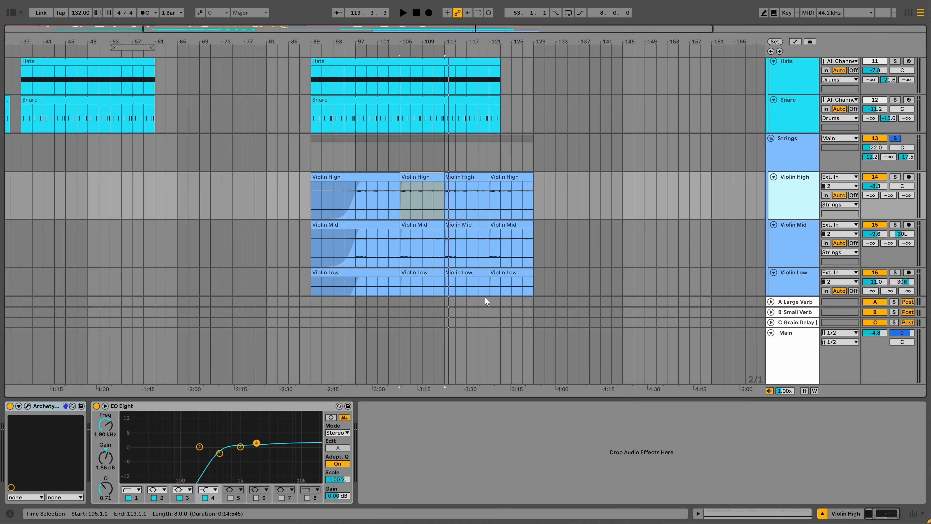
View the Archetype Cory Wong plugin on Violin High, close it, and check the effects on Violin Mid and Violin Low
{"action": "left_click", "coordinate": [27, 406]}
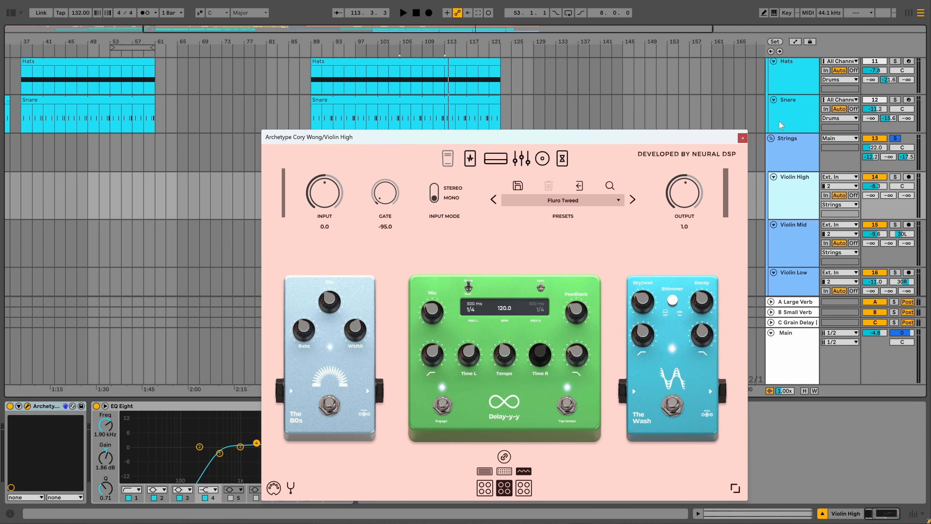
{"action": "left_click", "coordinate": [742, 139]}
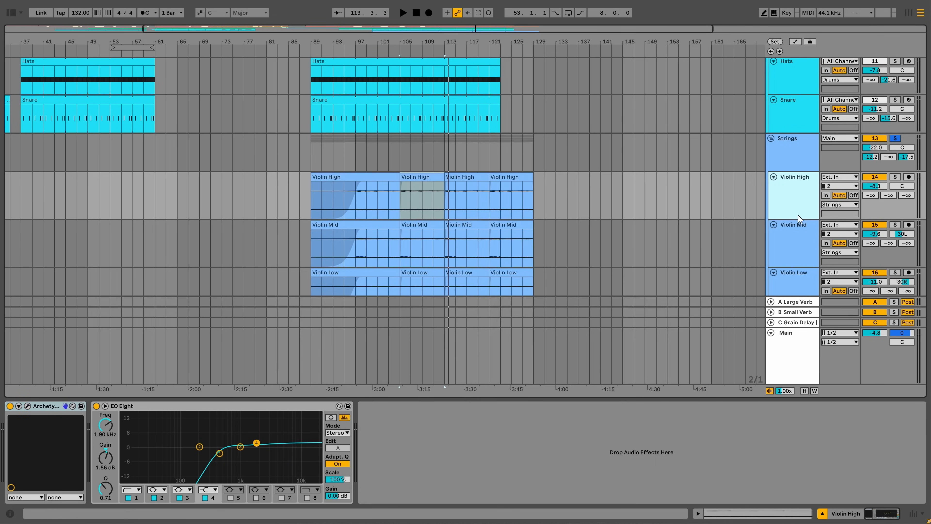
{"action": "left_click", "coordinate": [799, 248]}
{"action": "left_click", "coordinate": [800, 289]}
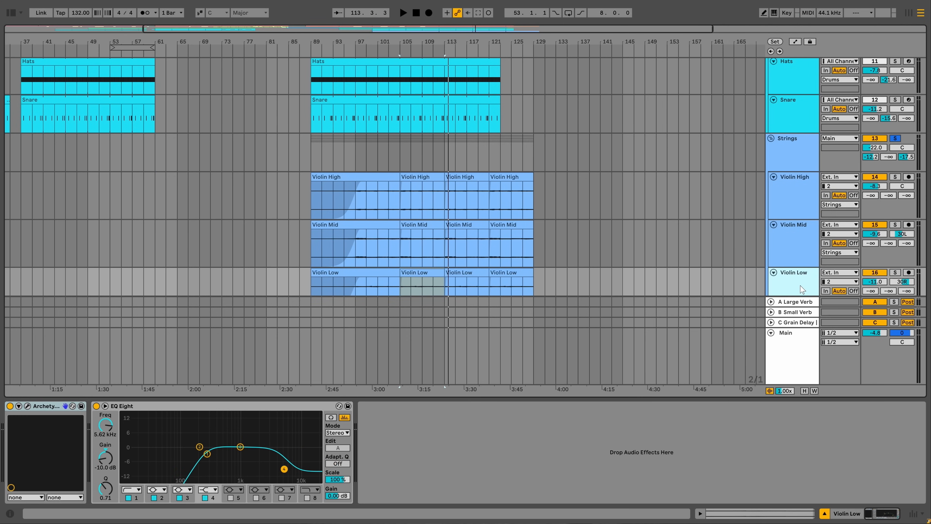
Play the strings from bar 105 with Violin High soloed, adding Violin Mid and Violin Low to the solo one after another
{"action": "left_click", "coordinate": [803, 212]}
{"action": "left_click", "coordinate": [895, 177]}
{"action": "key", "text": "space"}
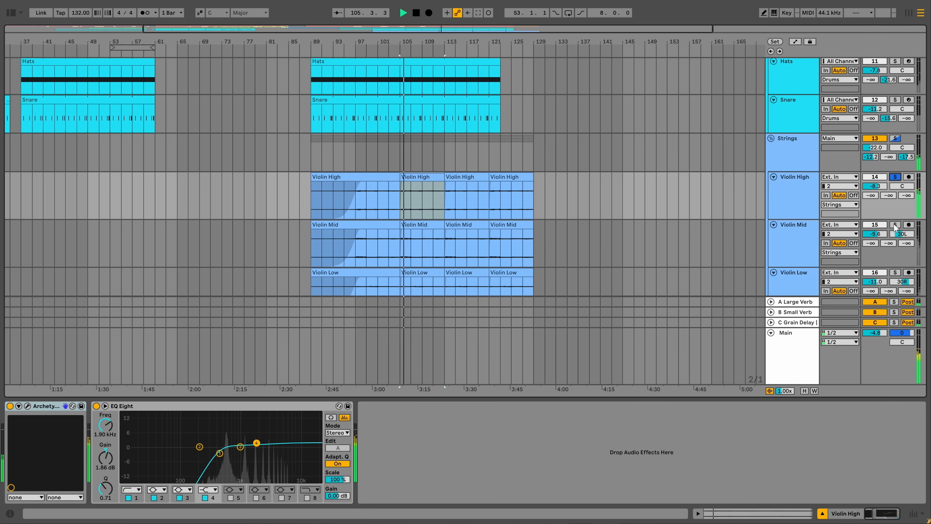
{"action": "left_click", "coordinate": [895, 225]}
{"action": "left_click", "coordinate": [895, 273]}
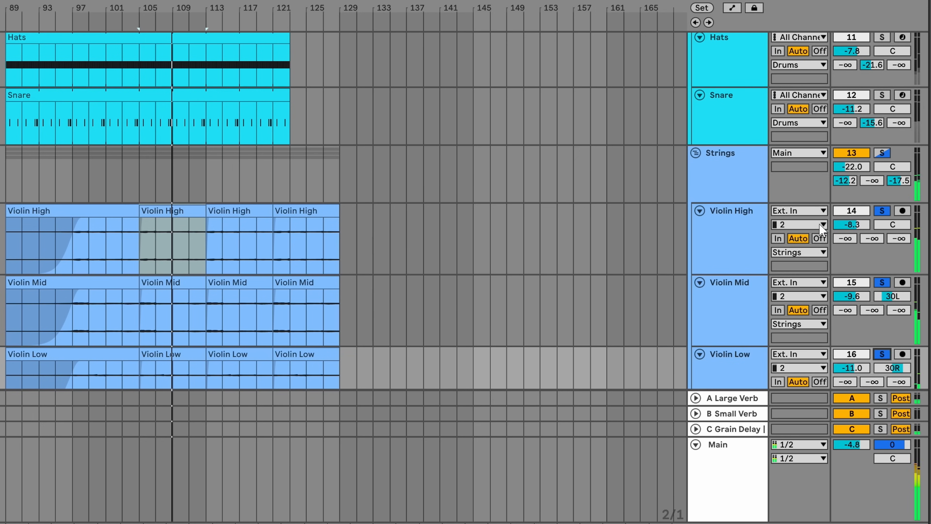
Examine the Strings group's Glue Compressor, Roar and soothe2 effects, viewing the soothe2 plugin window and closing it
{"action": "scroll", "coordinate": [879, 235], "scroll_direction": "down", "scroll_amount": 2}
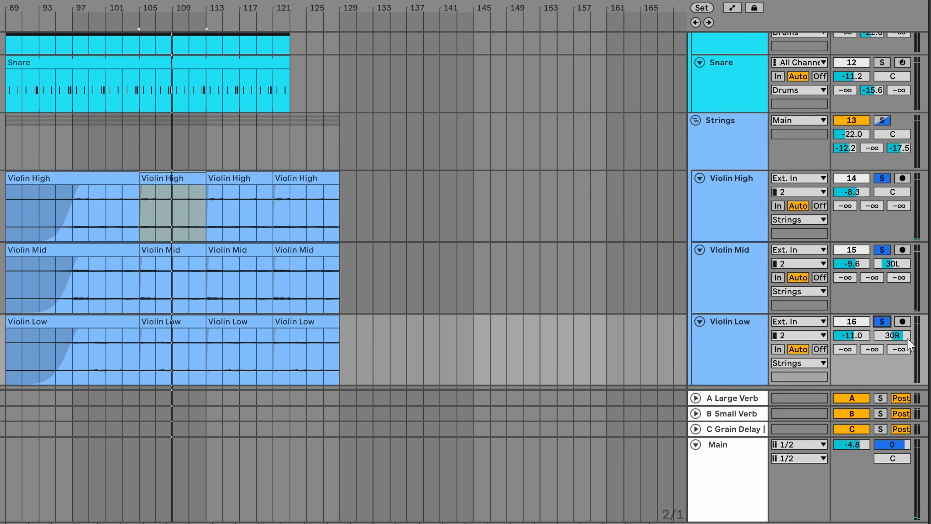
{"action": "left_click", "coordinate": [733, 144]}
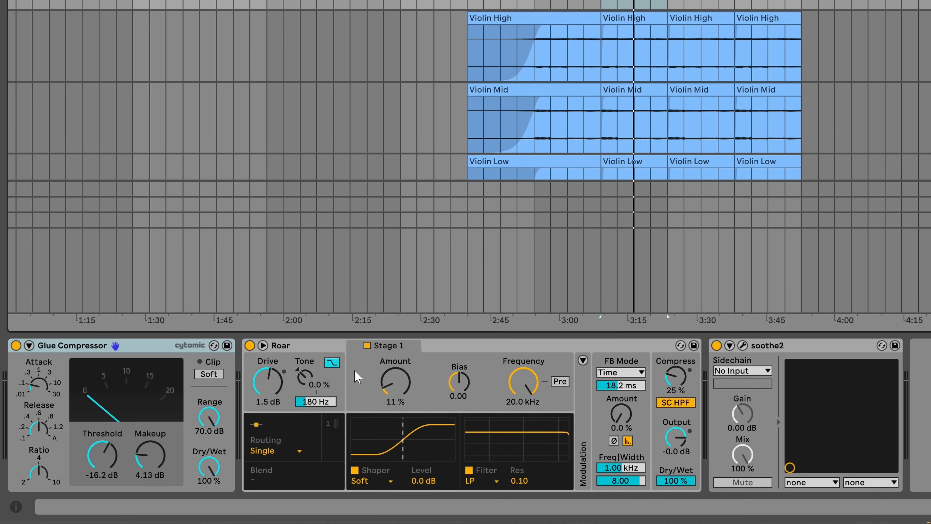
{"action": "left_click", "coordinate": [742, 346]}
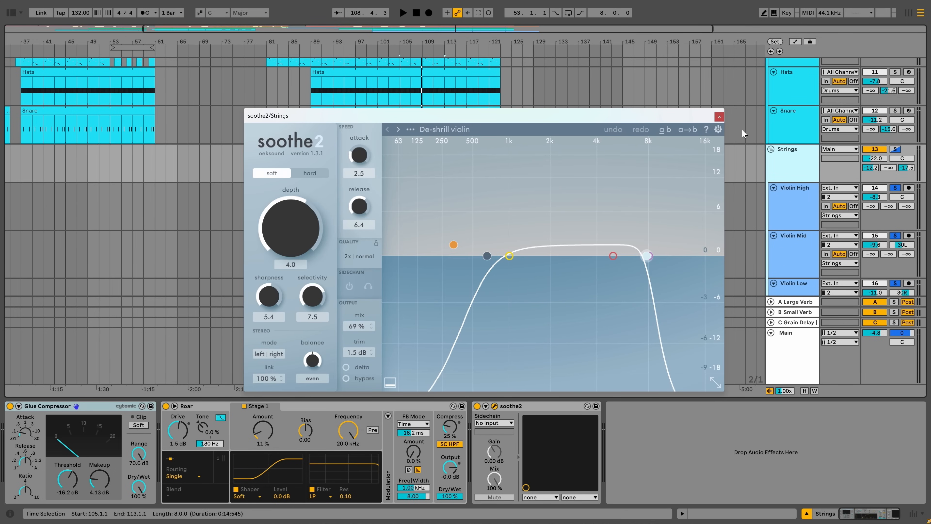
{"action": "left_click", "coordinate": [719, 117]}
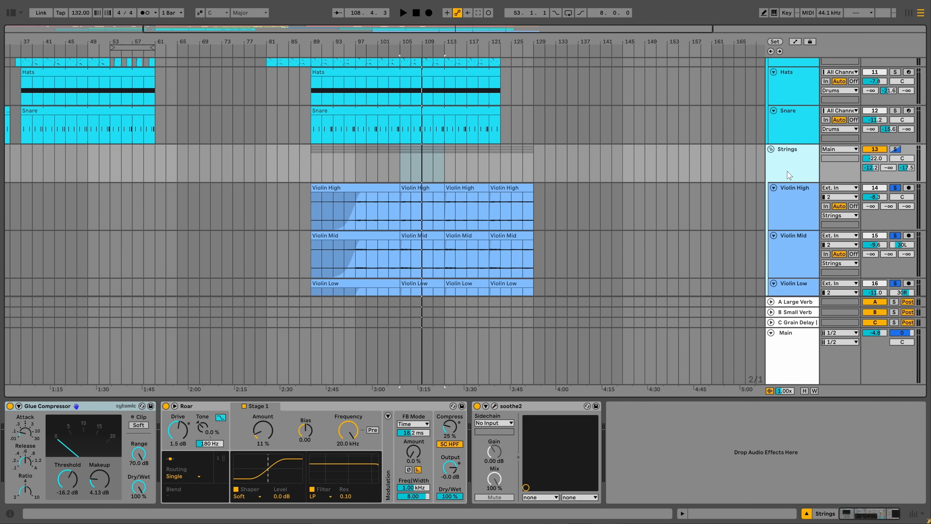
Check the Grain Delay return's effects and set the Strings group's send to it to -8.4 dB
{"action": "left_click", "coordinate": [800, 323]}
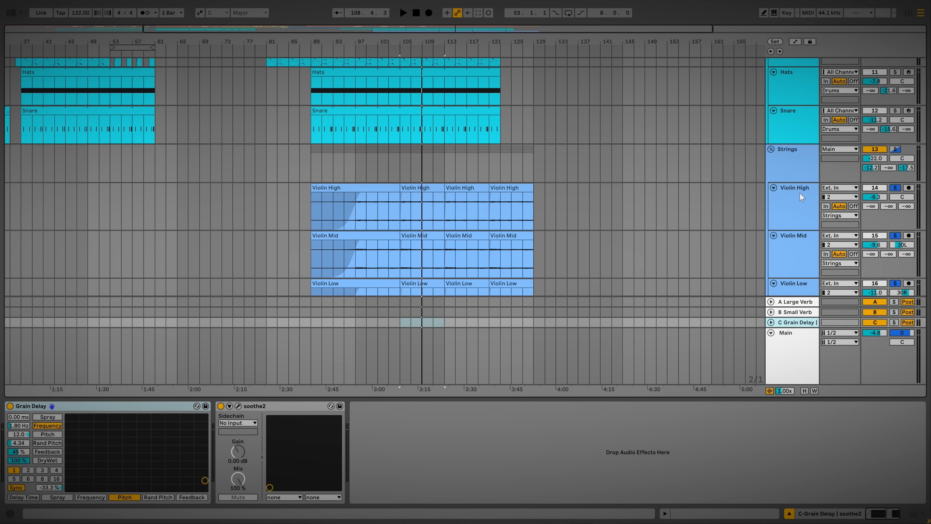
{"action": "left_click", "coordinate": [895, 168]}
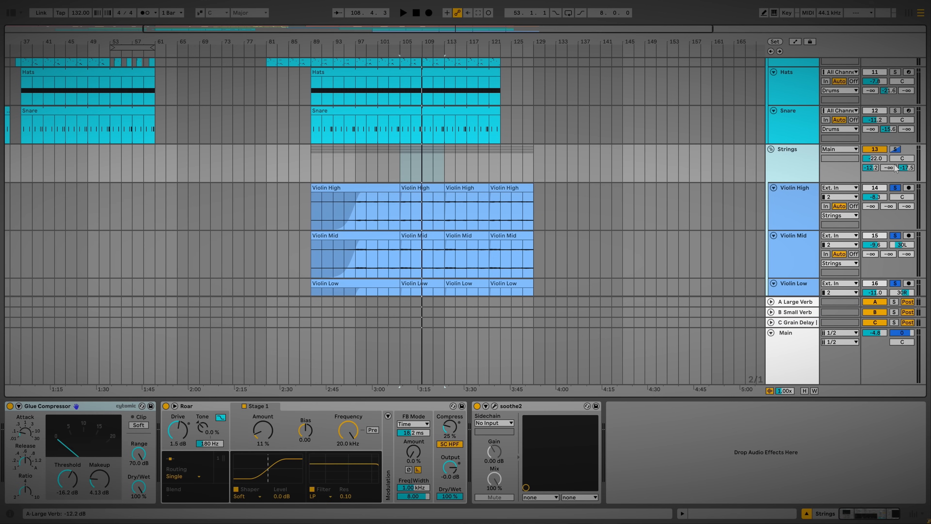
{"action": "left_click_drag", "start_coordinate": [907, 170], "coordinate": [904, 166]}
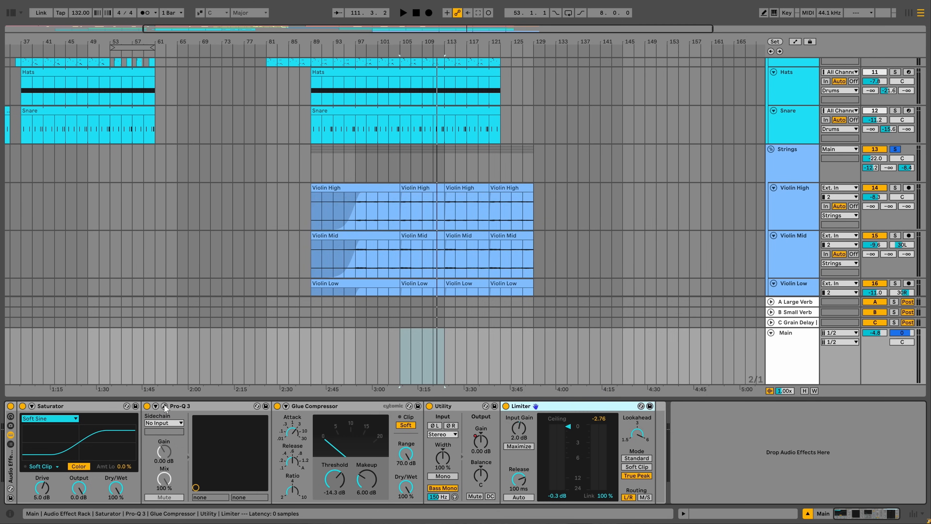
Open Pro-Q 3 on the Main track and inspect its low-cut band and the low-mid dip
{"action": "left_click", "coordinate": [227, 357]}
{"action": "mouse_move", "coordinate": [332, 276]}
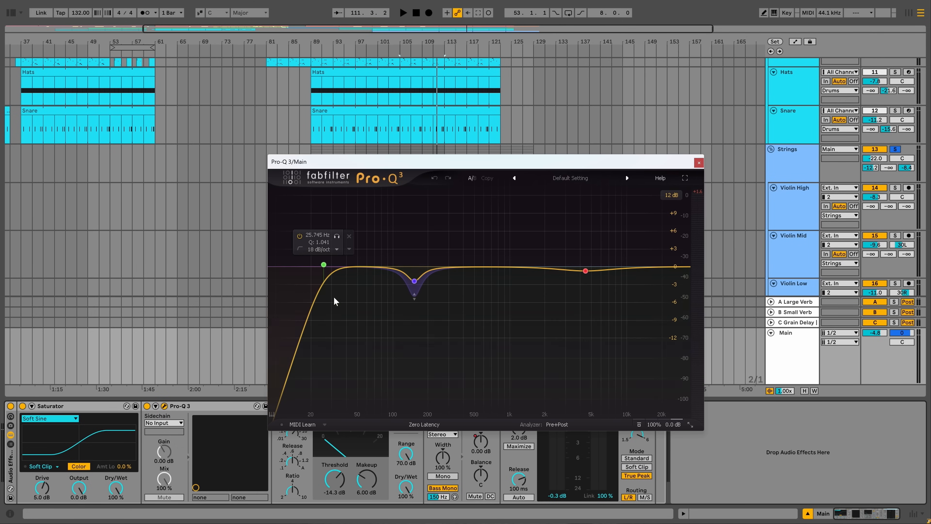
{"action": "mouse_move", "coordinate": [414, 297]}
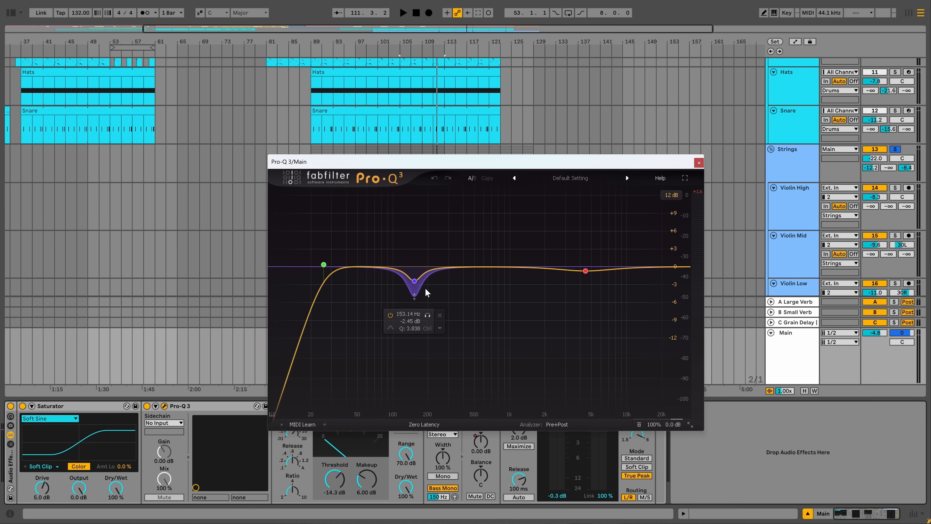